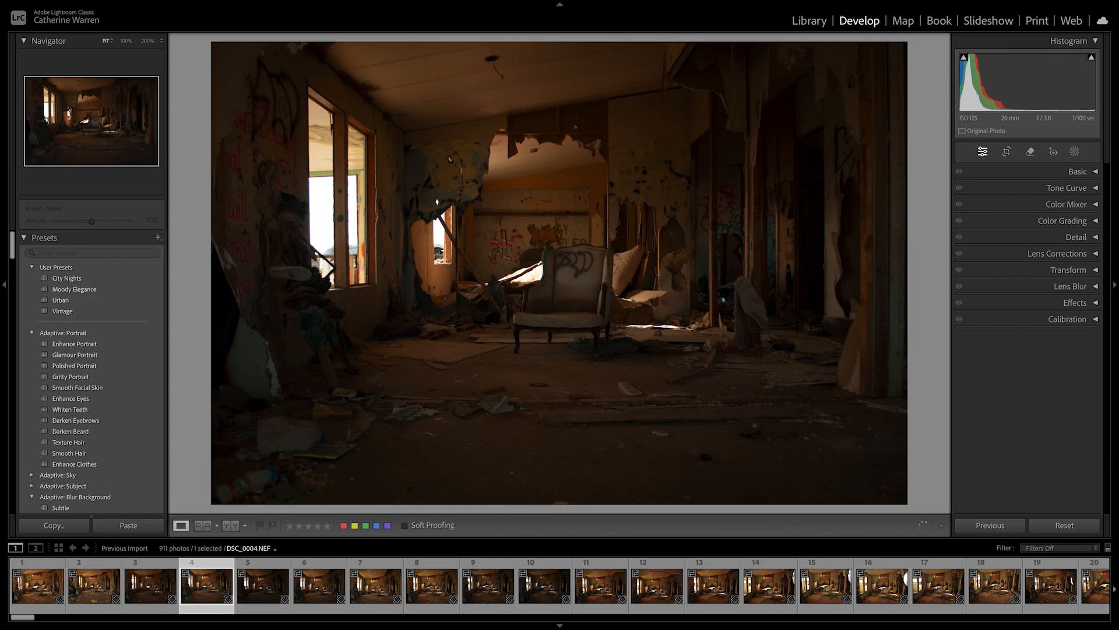
Step: Review the early shots of the chair scene in the filmstrip, viewing DSC_0011 and DSC_0024 large
scroll(375, 586, right, 3)
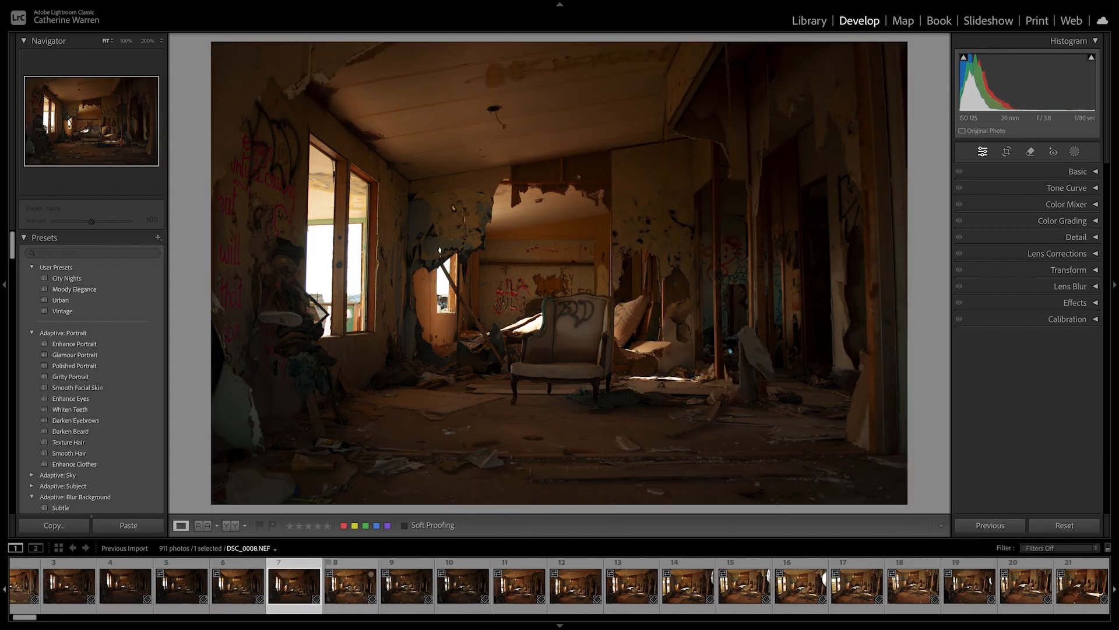
click(470, 585)
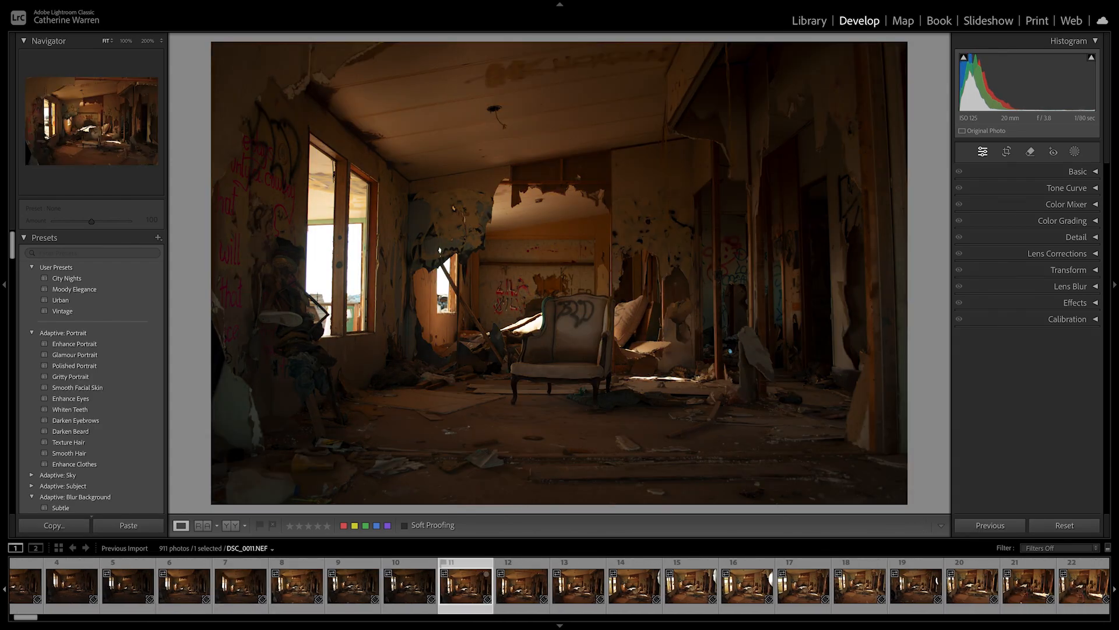
scroll(469, 586, right, 3)
scroll(461, 586, right, 6)
scroll(455, 586, right, 3)
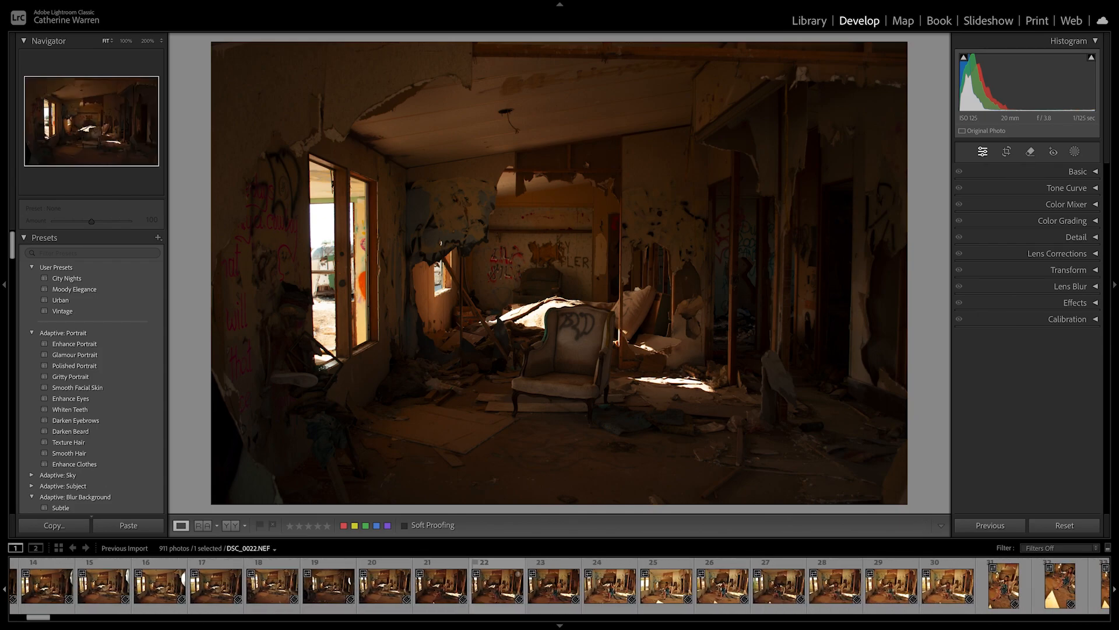
click(610, 586)
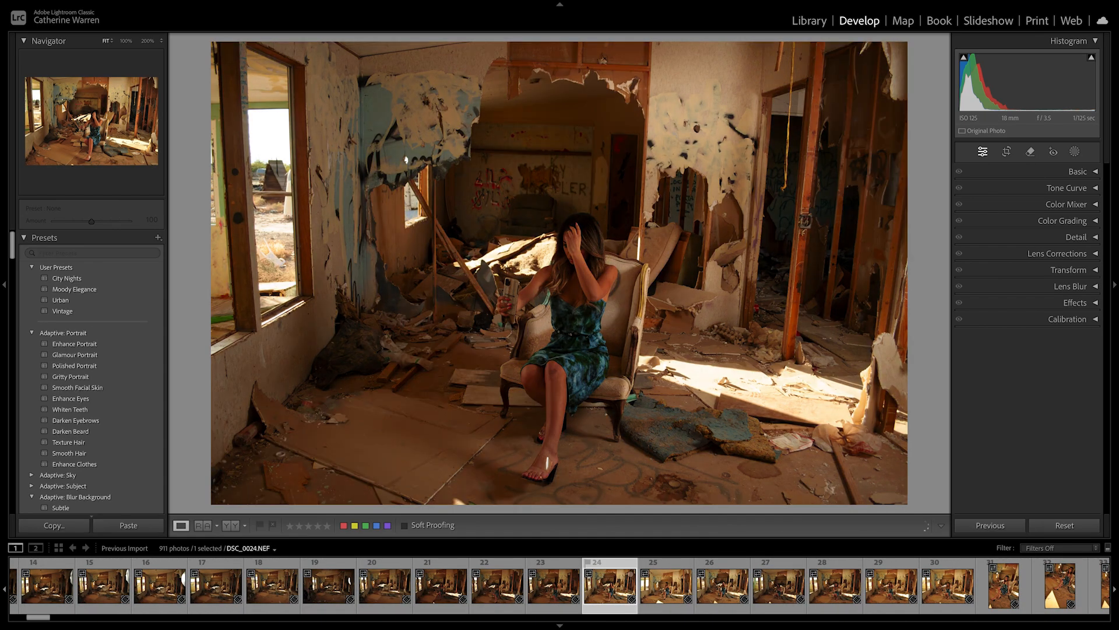
scroll(723, 586, right, 3)
scroll(723, 586, right, 5)
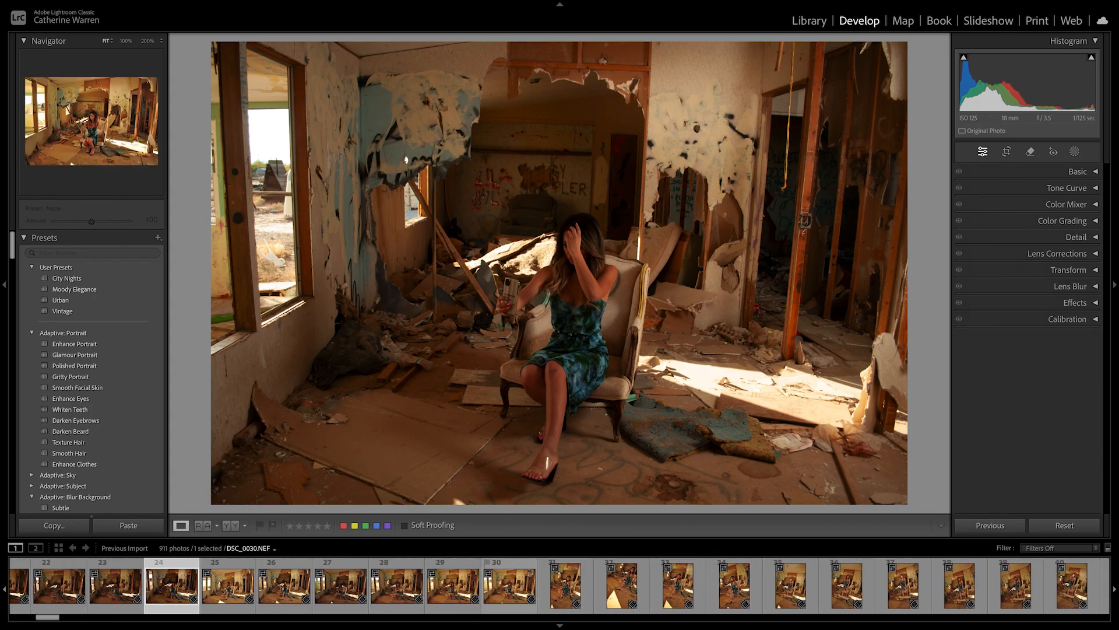
Step: Step through the photos one by one from DSC_0030 to DSC_0051 to examine the model's poses
click(509, 586)
key(Right)
key(Right)
key(Right)
key(Right)
key(Right)
key(Right)
key(Right)
key(Right)
key(Right)
key(Right)
key(Right)
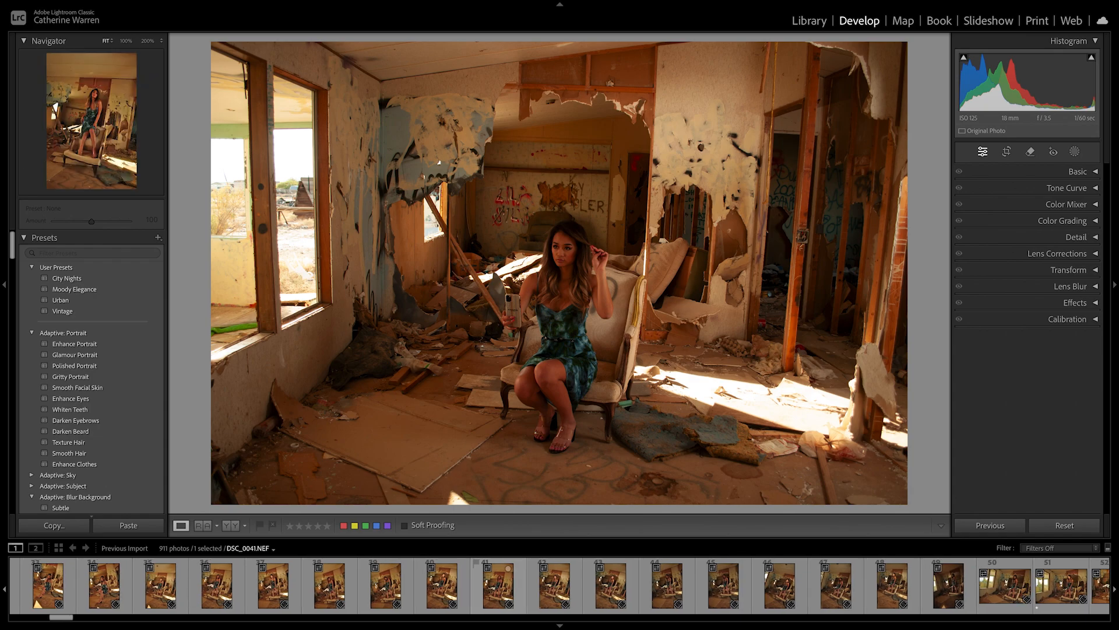
key(Right)
key(Right)
key(Right)
key(Right)
key(Right)
key(Right)
key(Right)
key(Right)
key(Right)
key(Right)
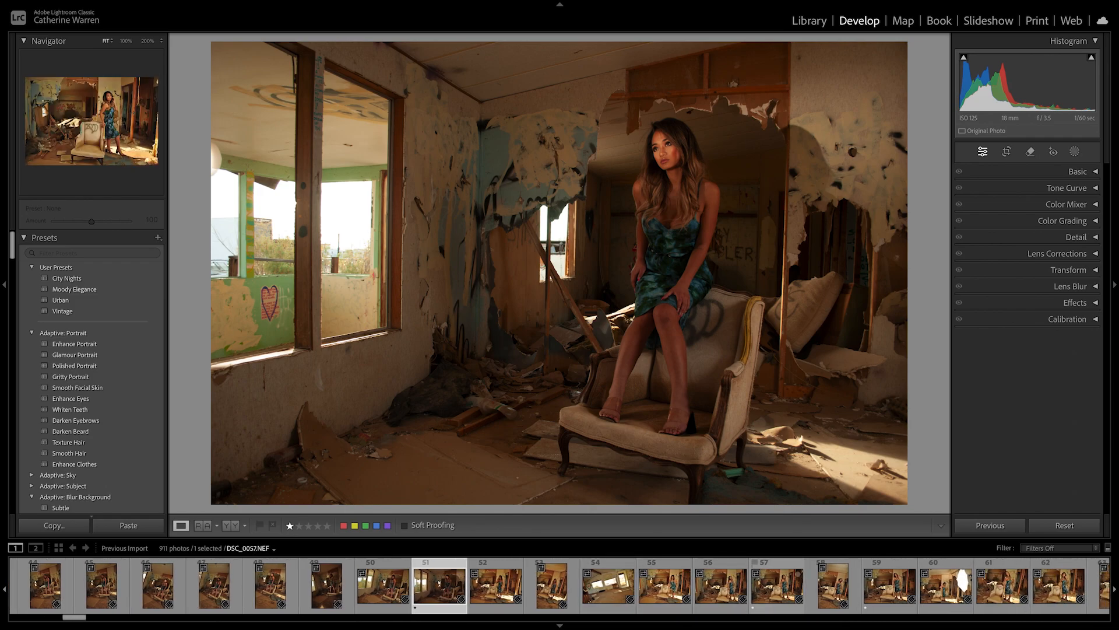
Step: Compare DSC_0057 with DSC_0059 and rate DSC_0057 two stars
click(777, 585)
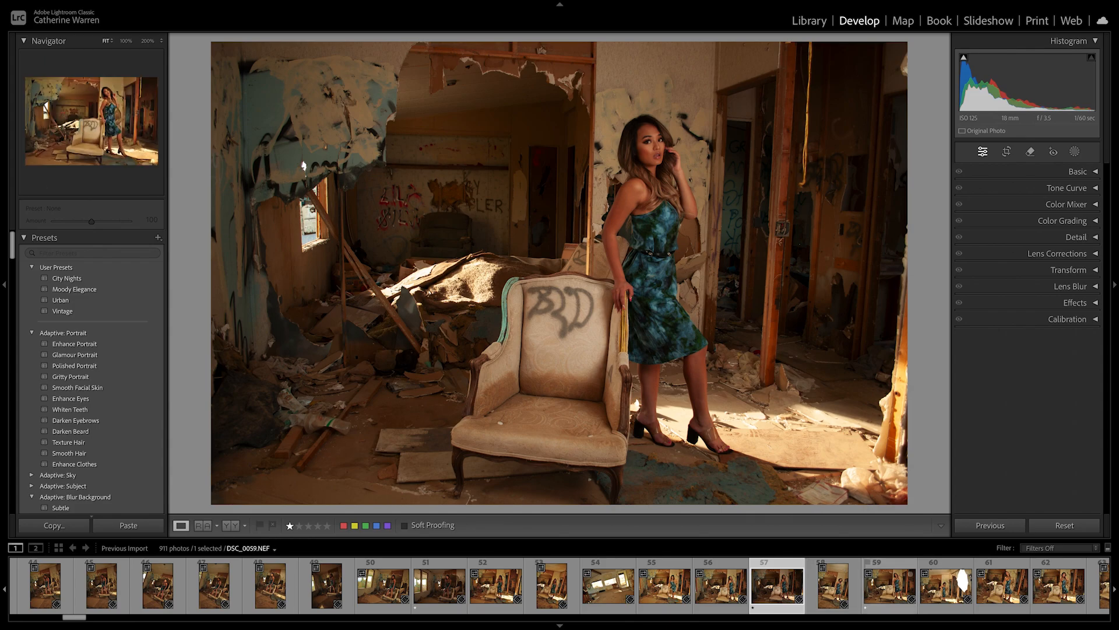
click(890, 586)
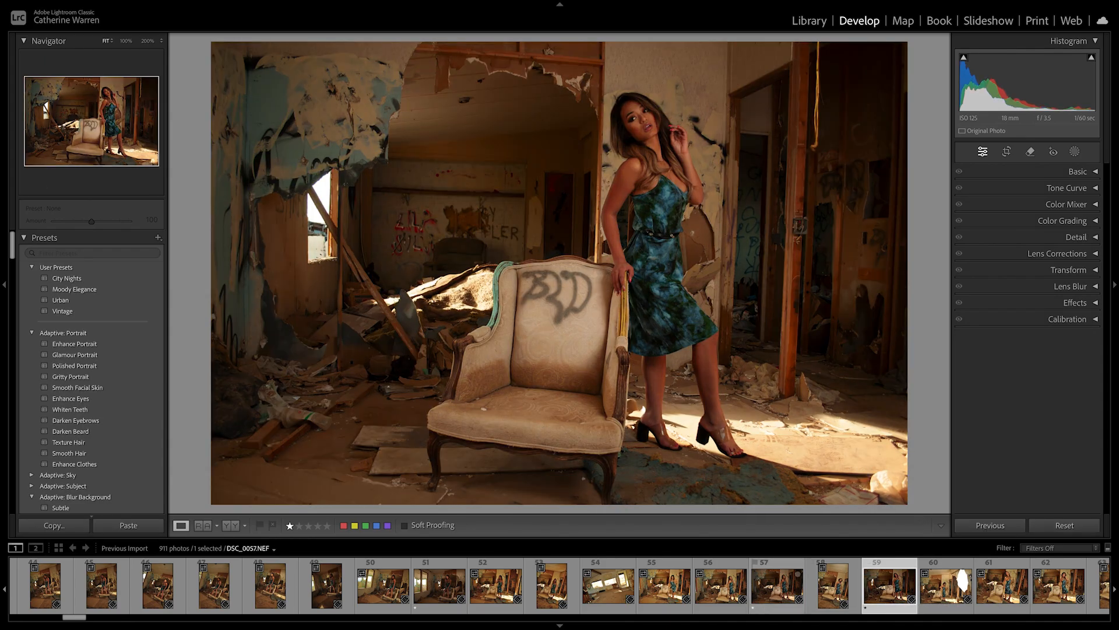
click(777, 586)
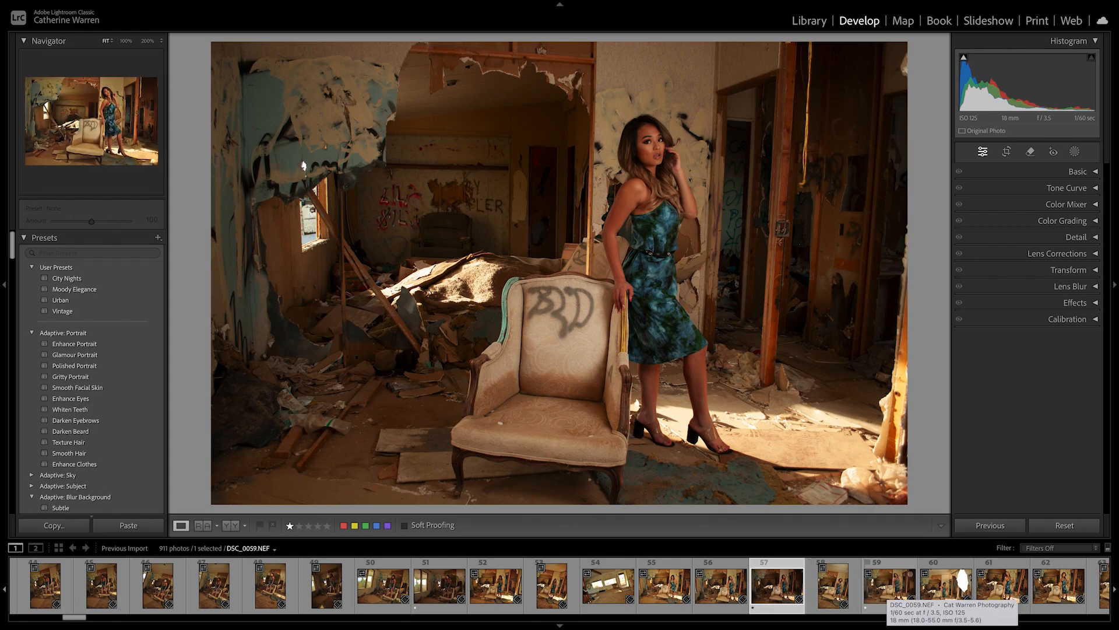
key(2)
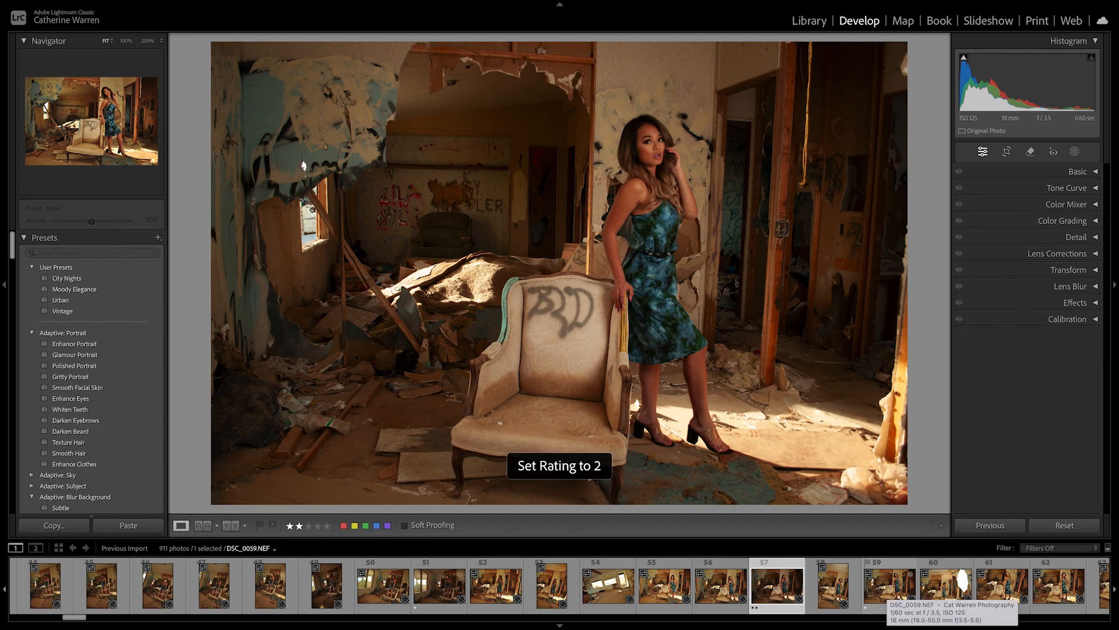
Step: Review the photos from DSC_0059 onward and rate the reclining shot DSC_0091 two stars
click(889, 586)
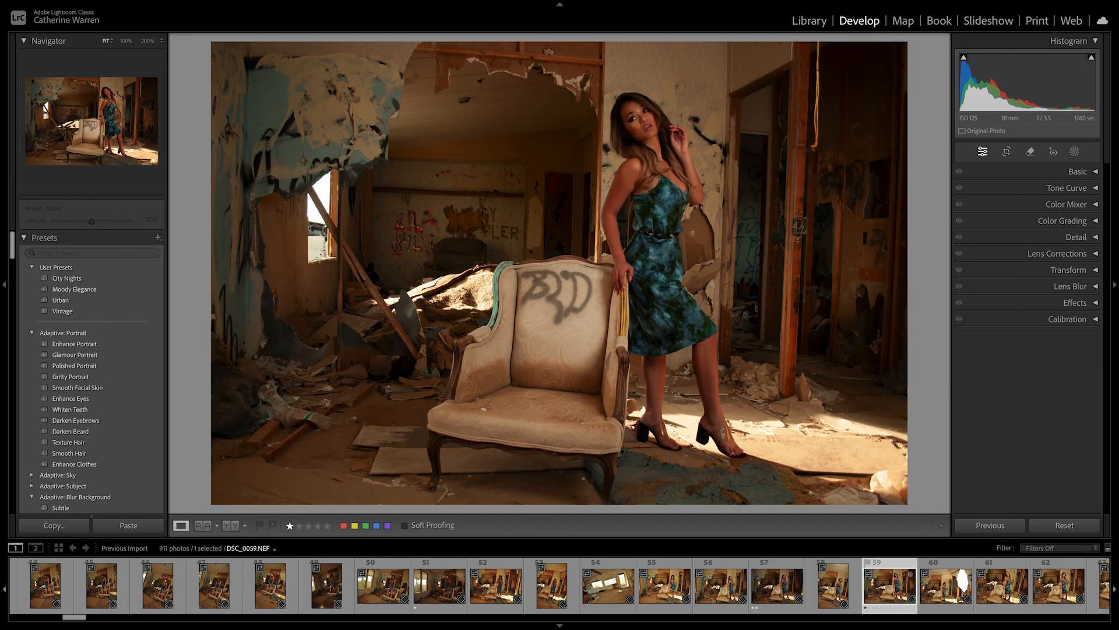
scroll(881, 586, right, 7)
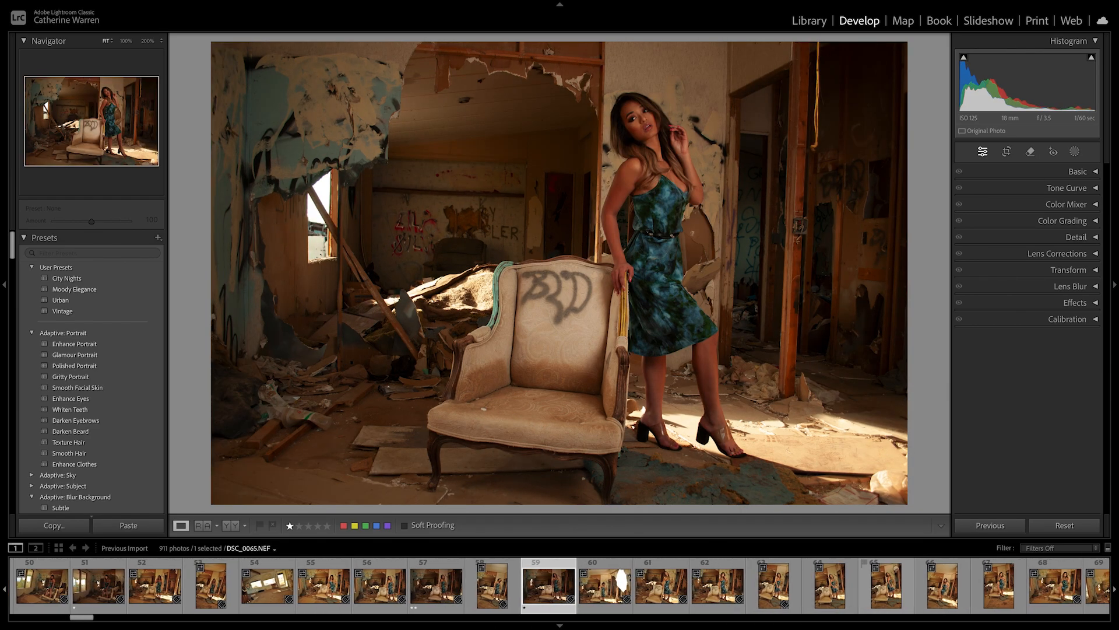
scroll(886, 586, right, 9)
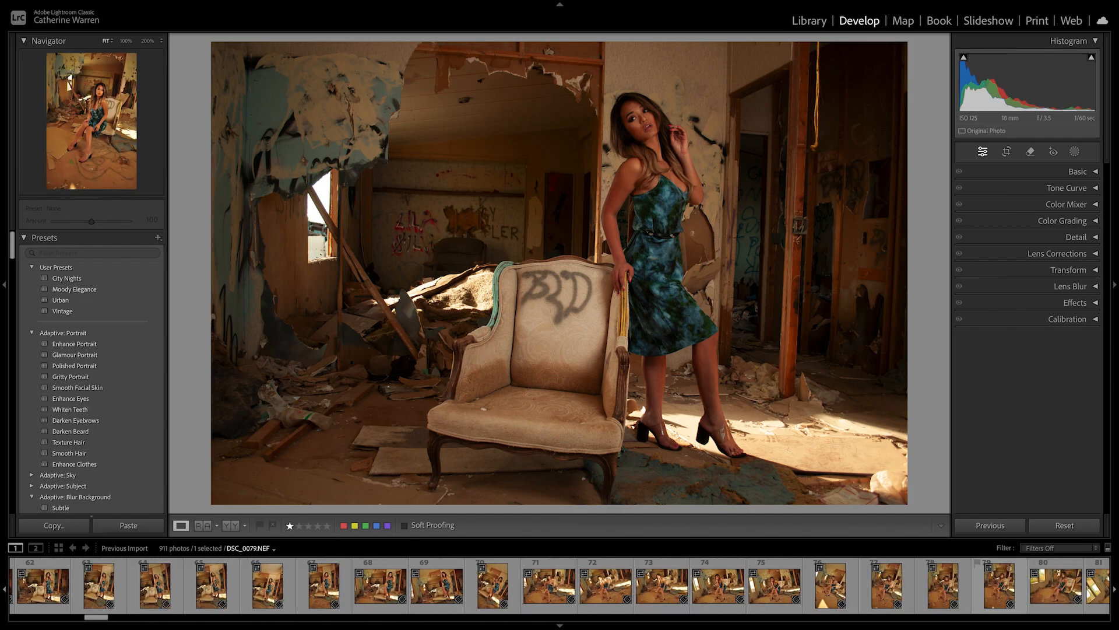
scroll(991, 586, right, 13)
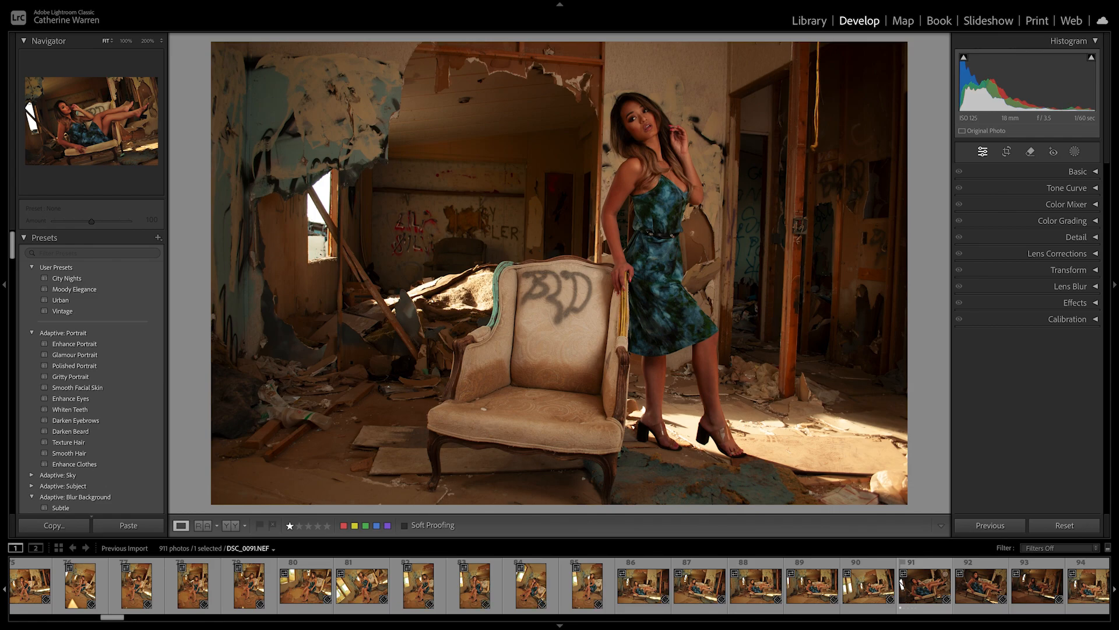
click(925, 585)
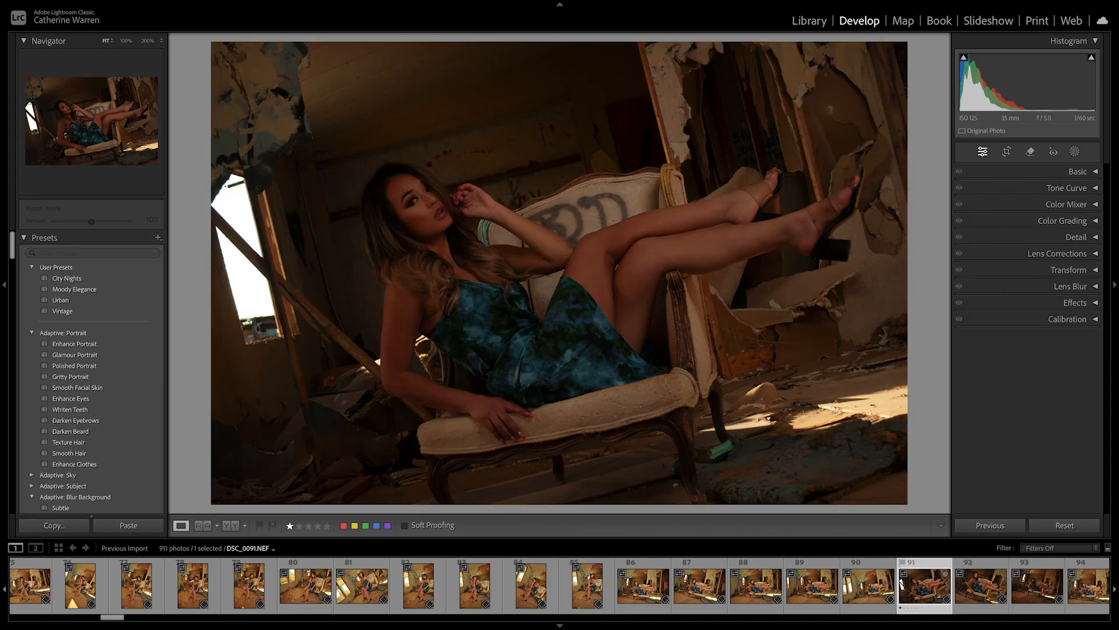
key(2)
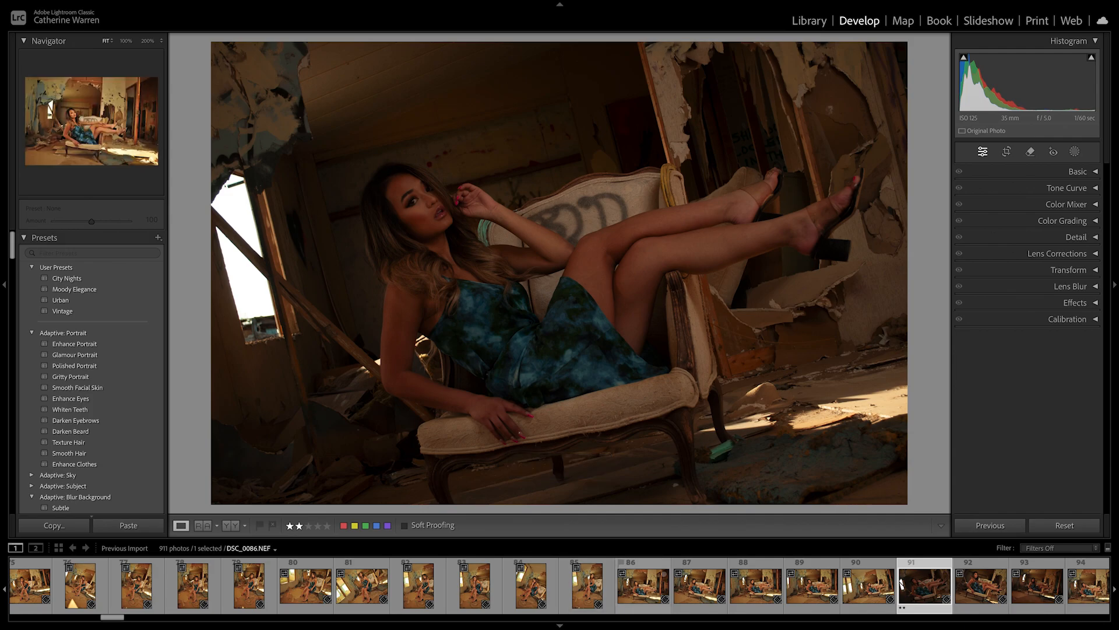
Step: Return to DSC_0057 and apply the Polished Portrait preset from the Adaptive: Portrait group
scroll(616, 585, up, 3)
scroll(617, 585, up, 3)
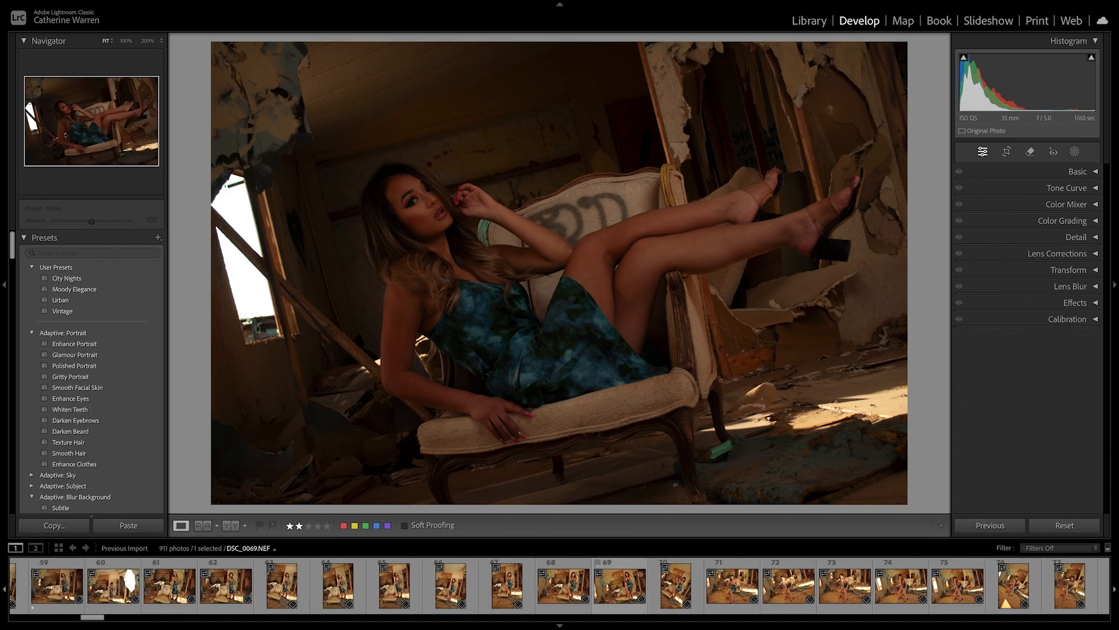
scroll(616, 585, up, 3)
click(503, 584)
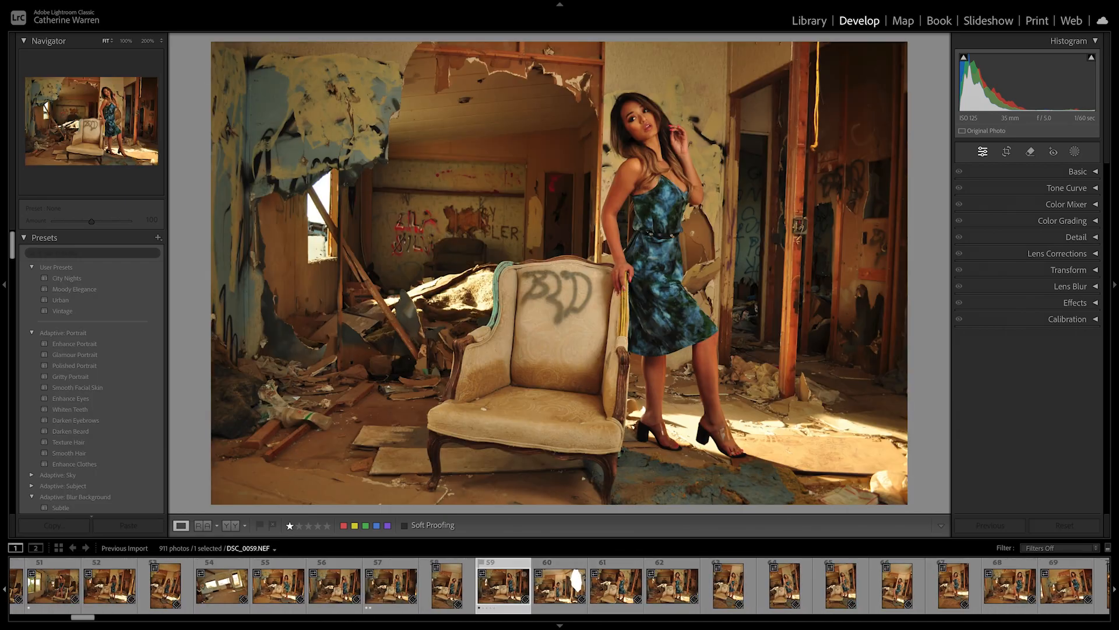
click(390, 585)
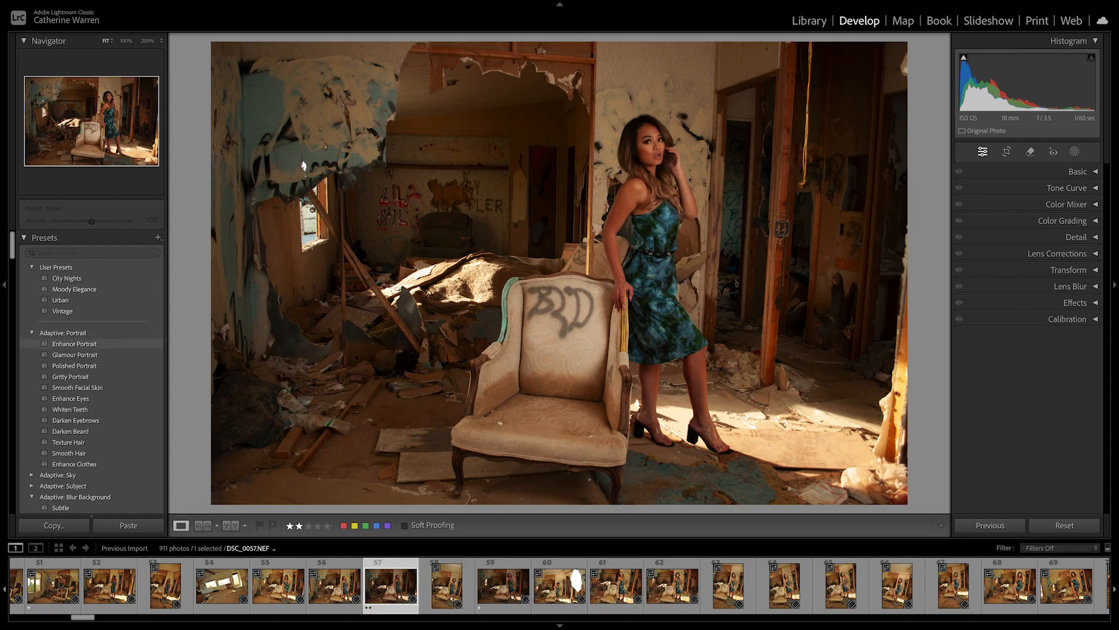
scroll(91, 344, down, 2)
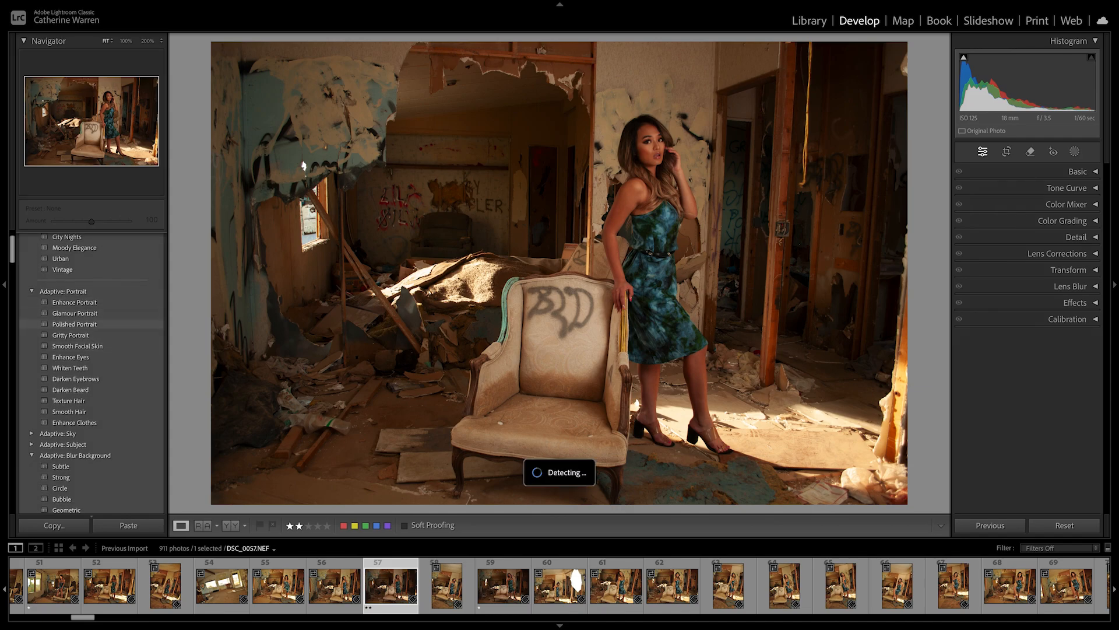
click(93, 325)
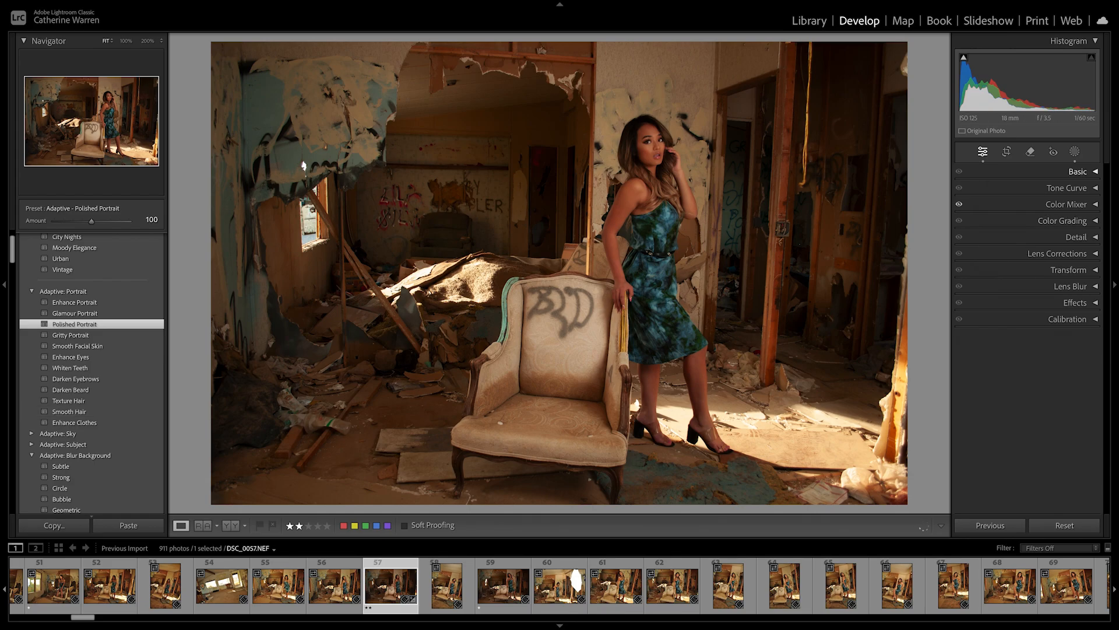
Step: Try lowering the whole photo's basic exposure to -0.20 and reset it to 0
click(1078, 171)
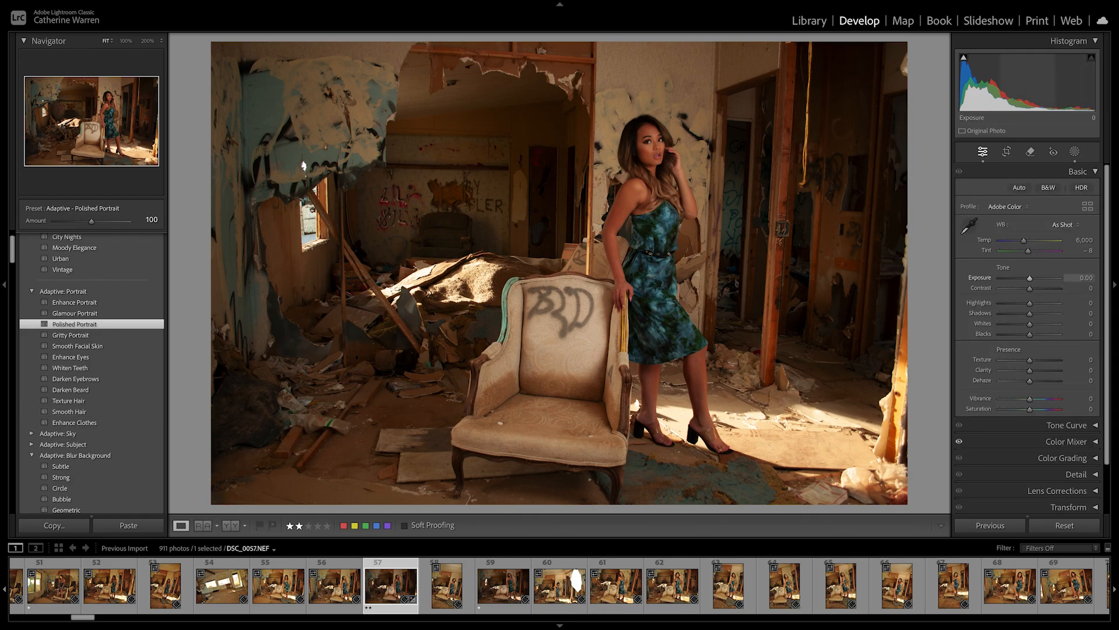
drag(1030, 278, 1029, 278)
click(1083, 278)
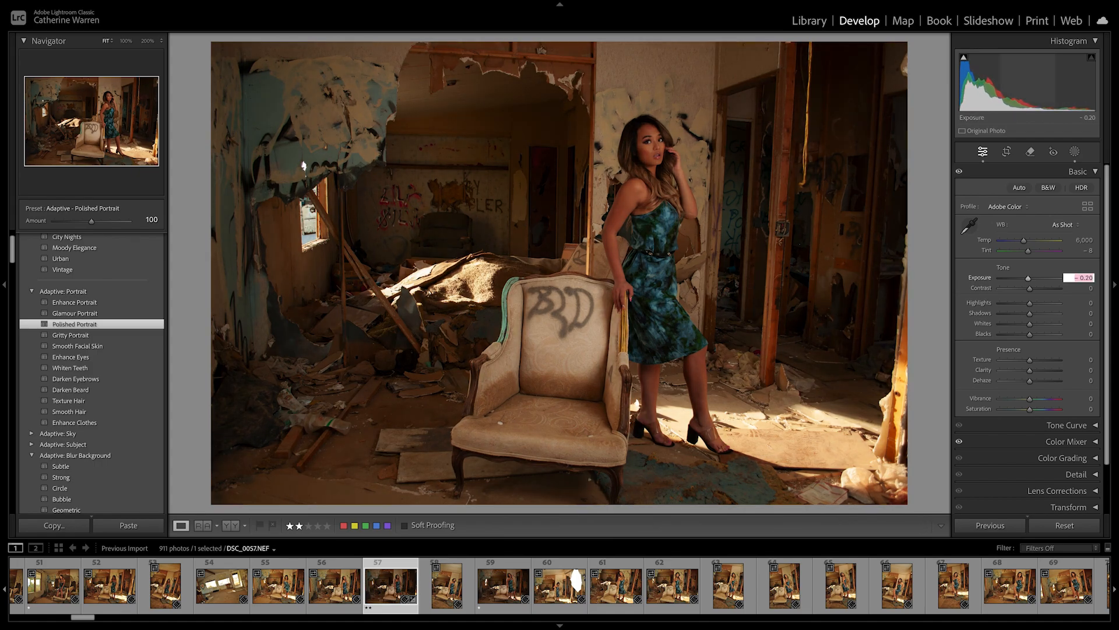
text(0)
key(Return)
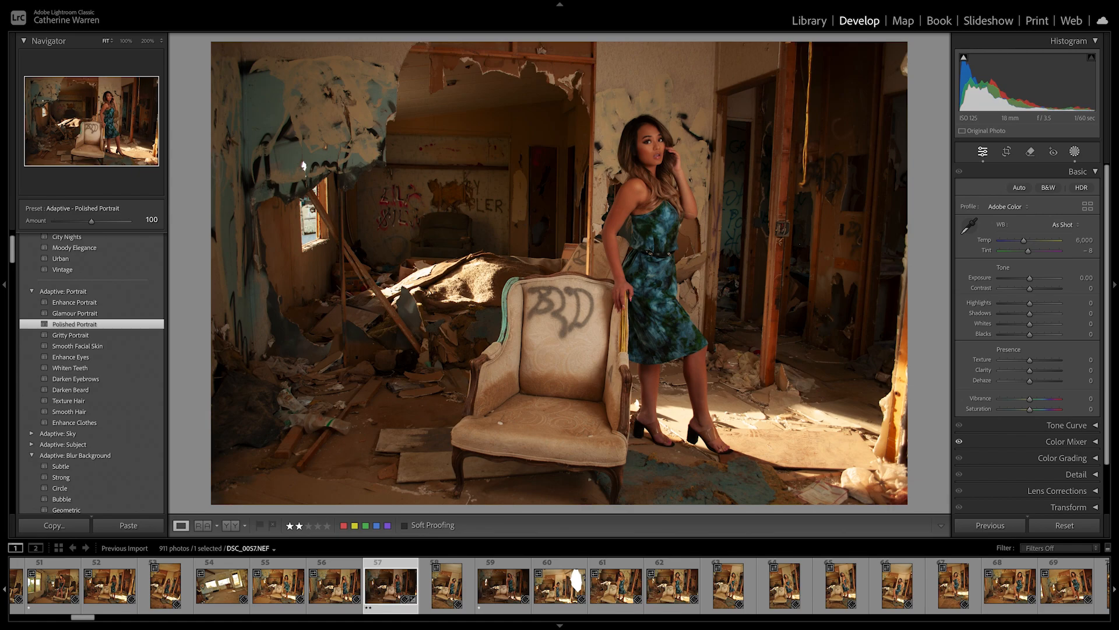
Step: Add a tall radial gradient mask centred on the model's upper body
click(1075, 152)
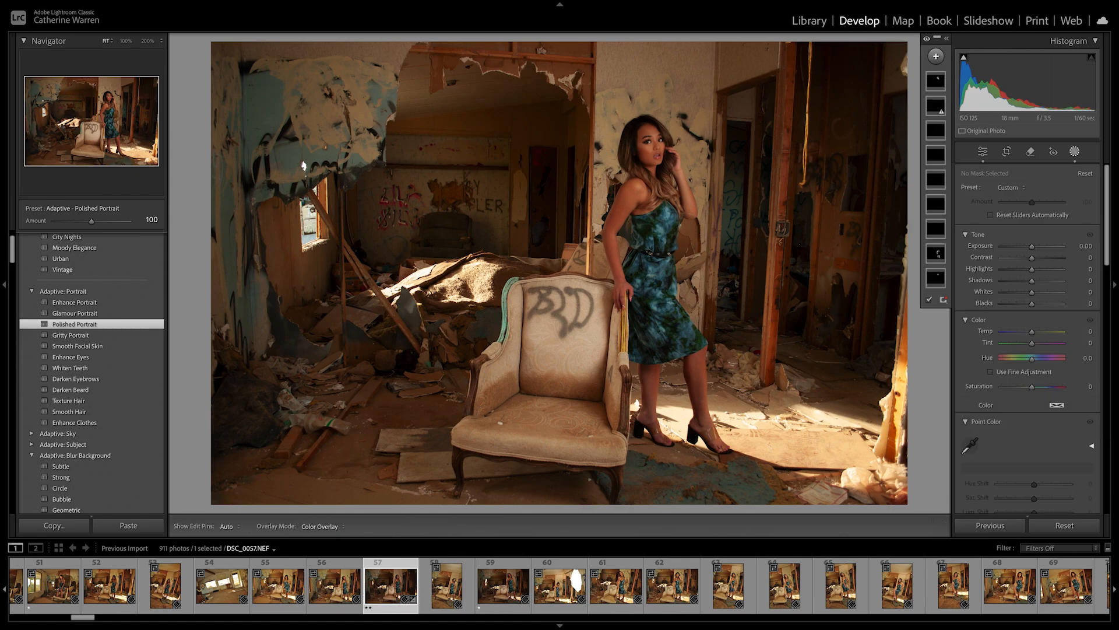
click(936, 56)
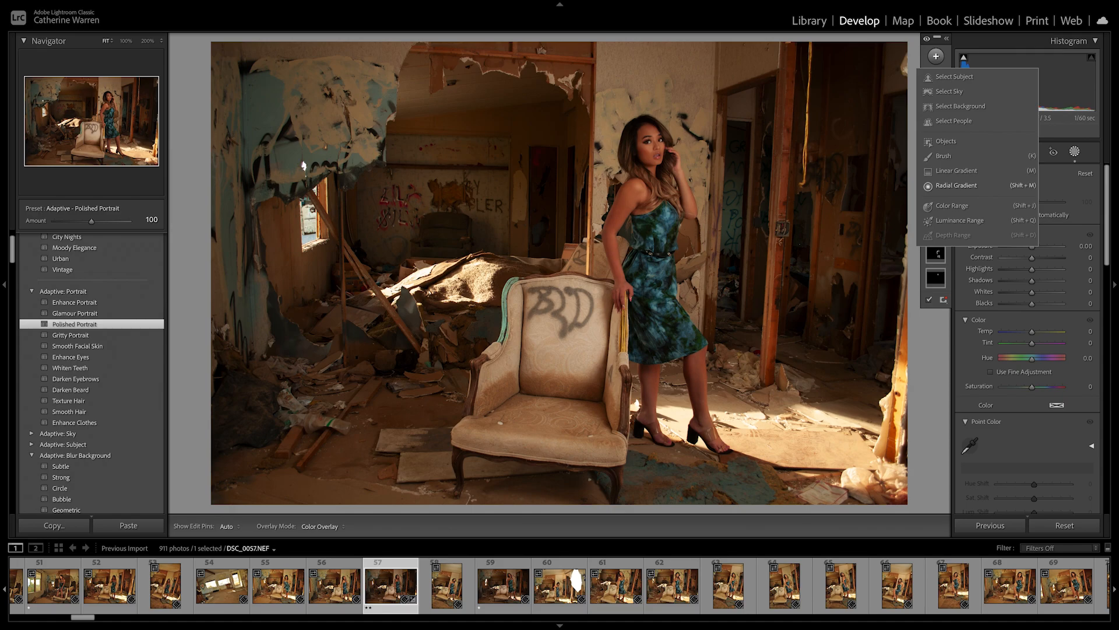
click(956, 186)
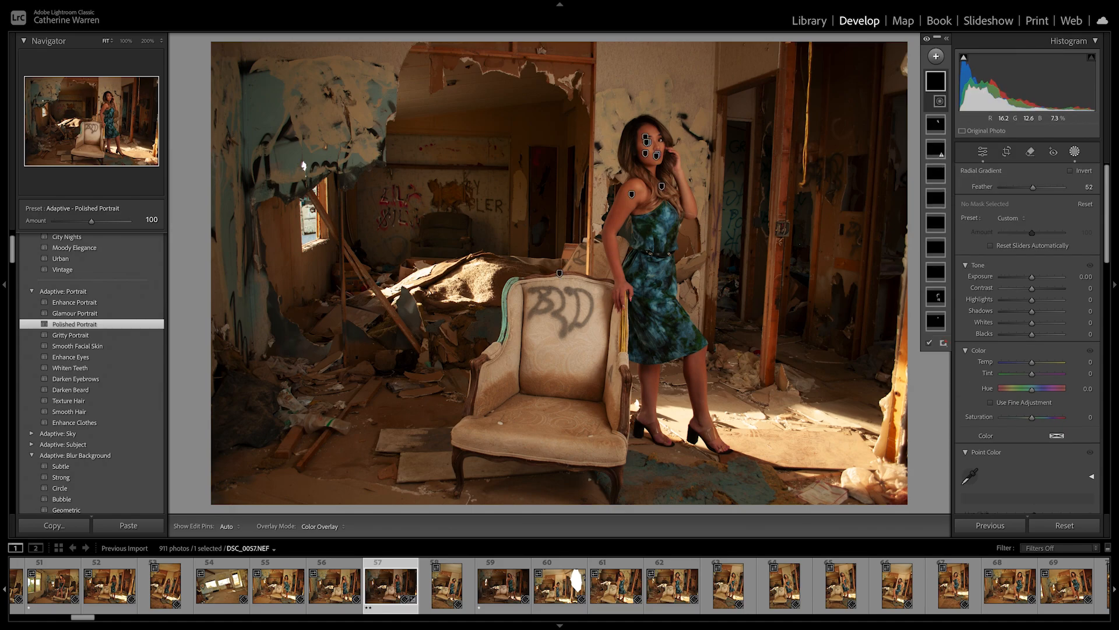
drag(656, 168, 724, 324)
drag(656, 168, 655, 197)
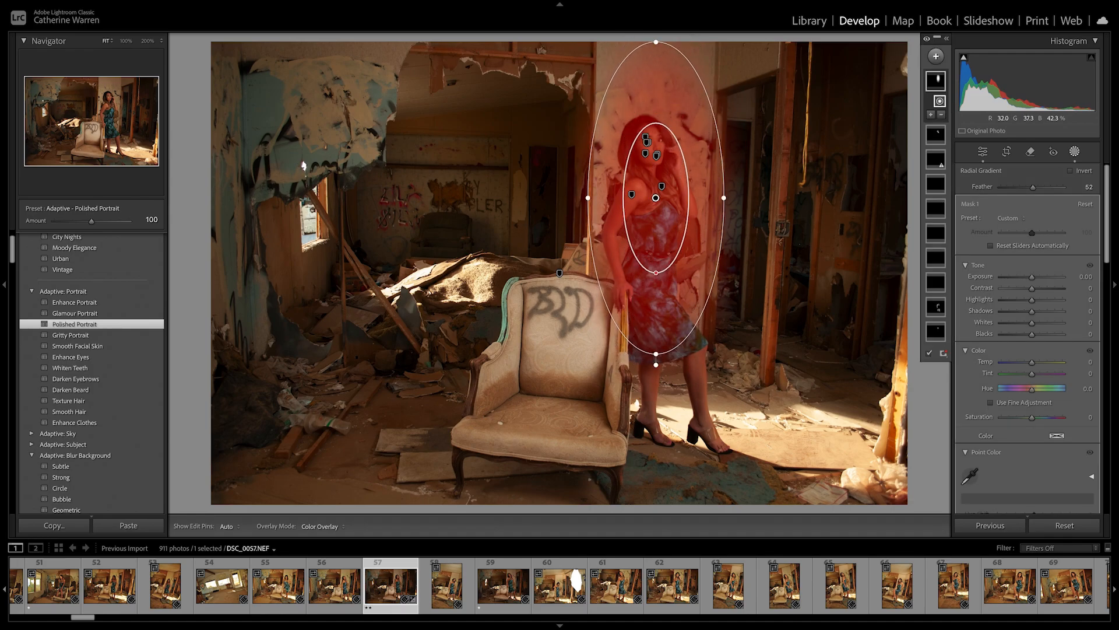
Step: Shorten, narrow and slightly tilt the radial gradient, positioning it over the model's head and torso
drag(656, 354, 656, 291)
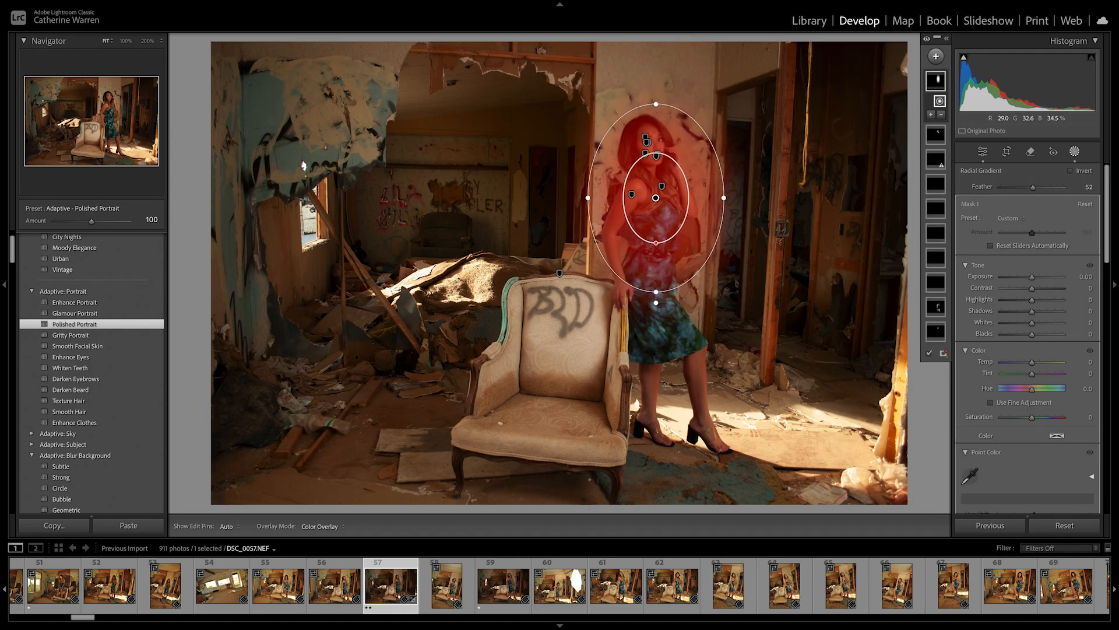
drag(656, 198, 651, 174)
mouse_move(583, 173)
mouse_down()
mouse_move(574, 173)
mouse_move(593, 173)
mouse_up()
drag(652, 278, 667, 277)
drag(651, 174, 654, 176)
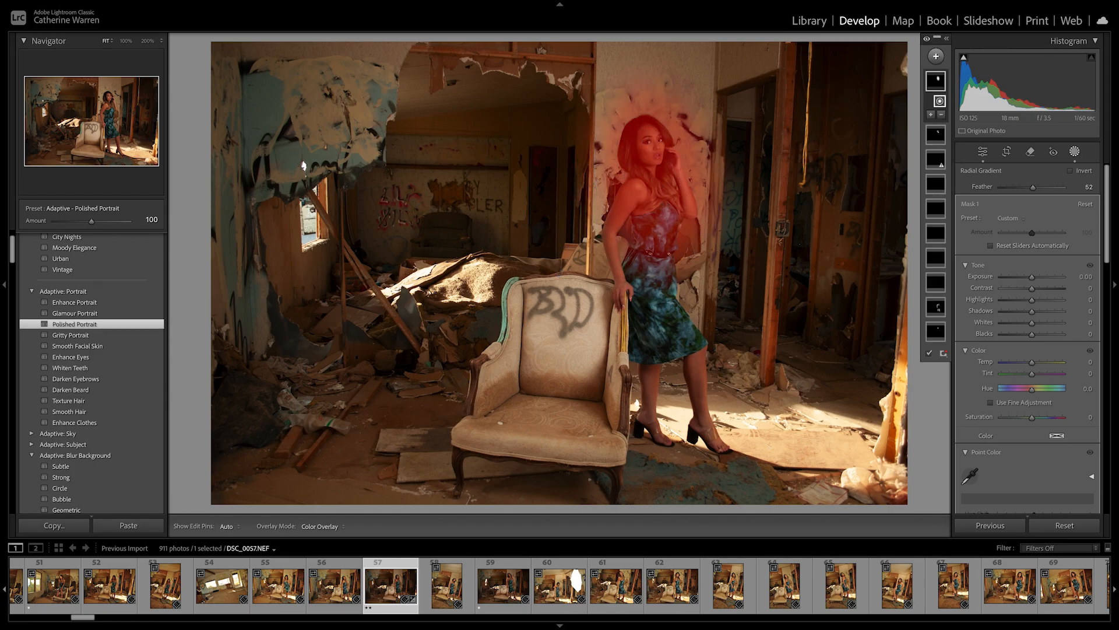
Step: Apply the Dodge (Lighten) preset to the radial mask and set its exposure to 0.28
click(1011, 218)
click(1025, 459)
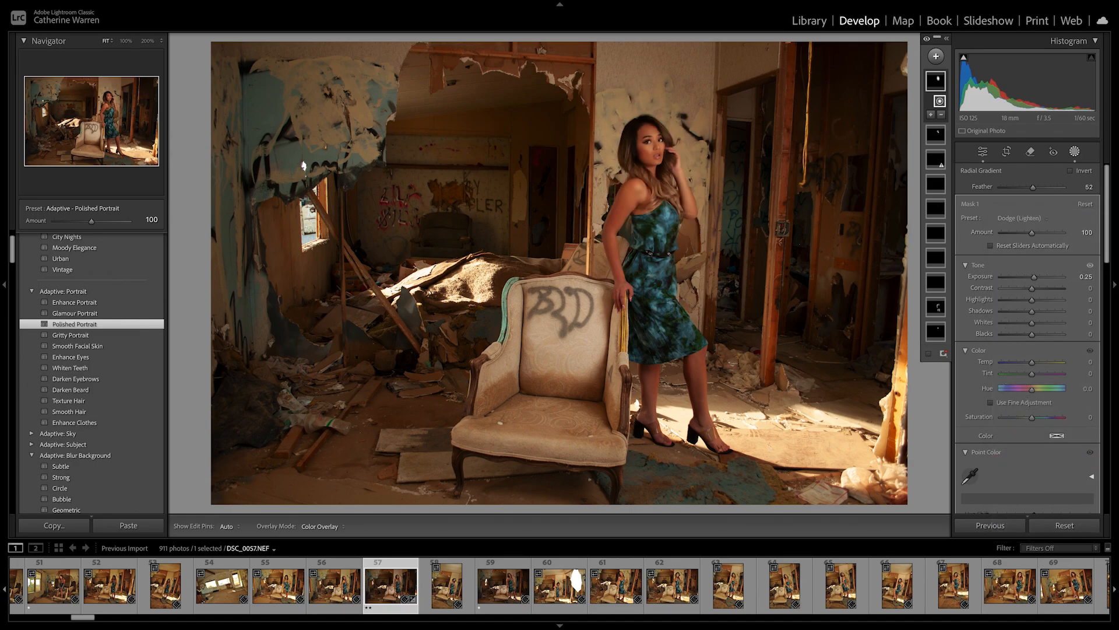
drag(1035, 277, 1035, 277)
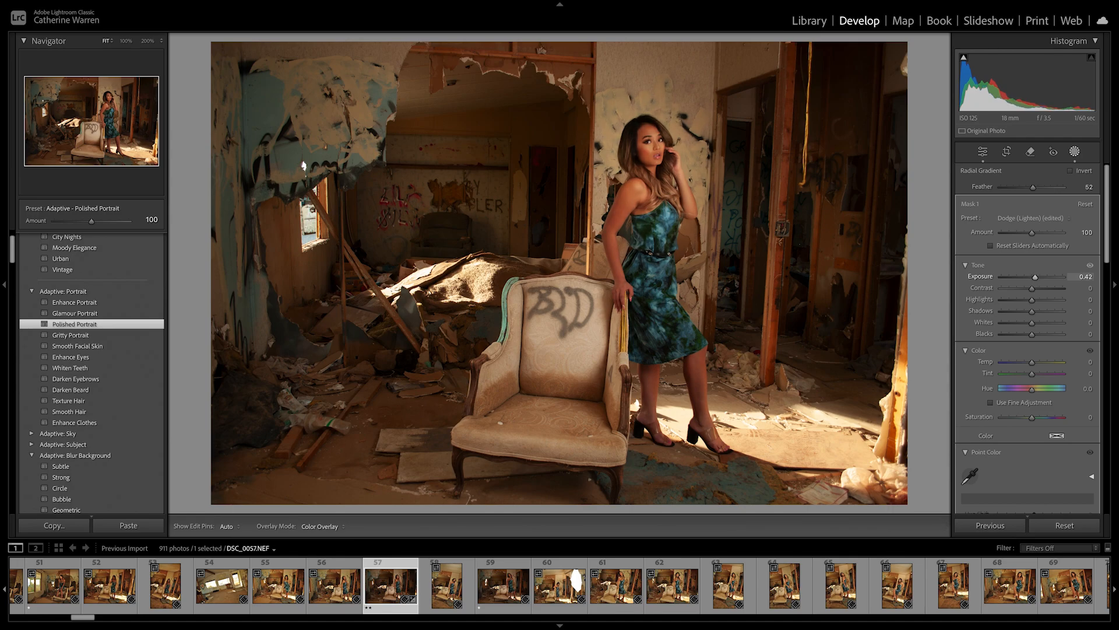
drag(1034, 277, 1034, 277)
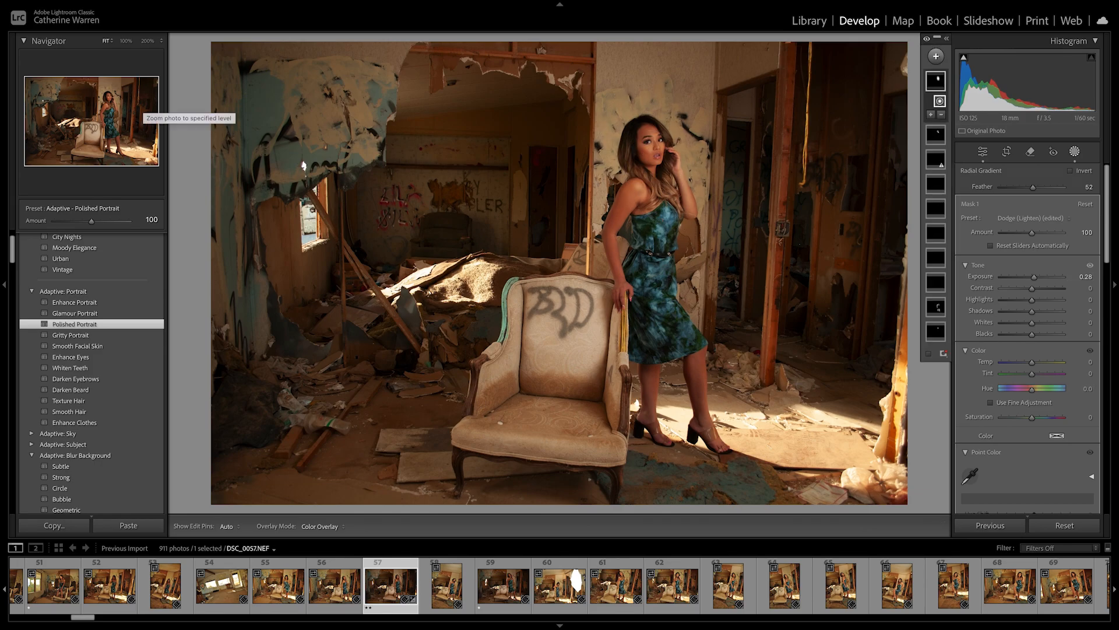
Step: Try adding a brush mask with a stroke on the chair's backrest and undo it
click(936, 56)
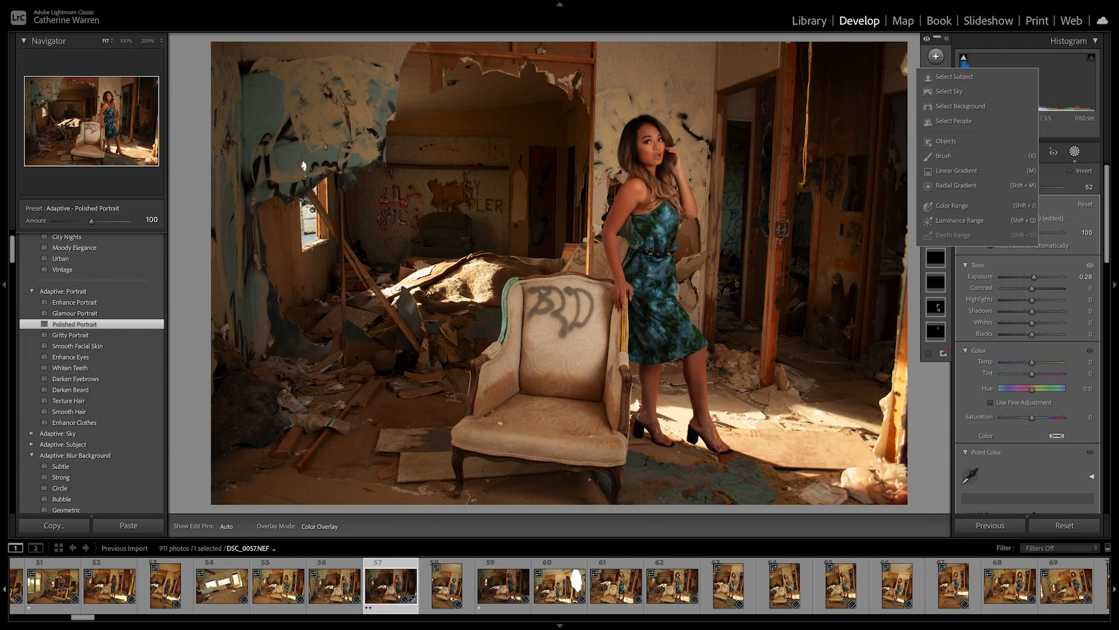
click(943, 155)
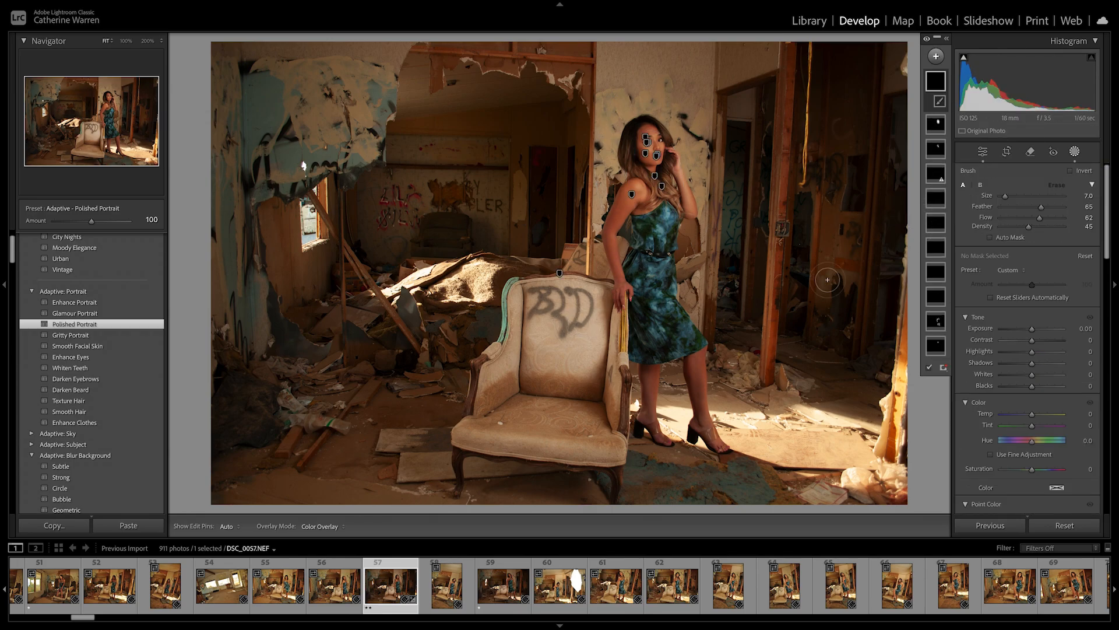
drag(572, 332, 583, 348)
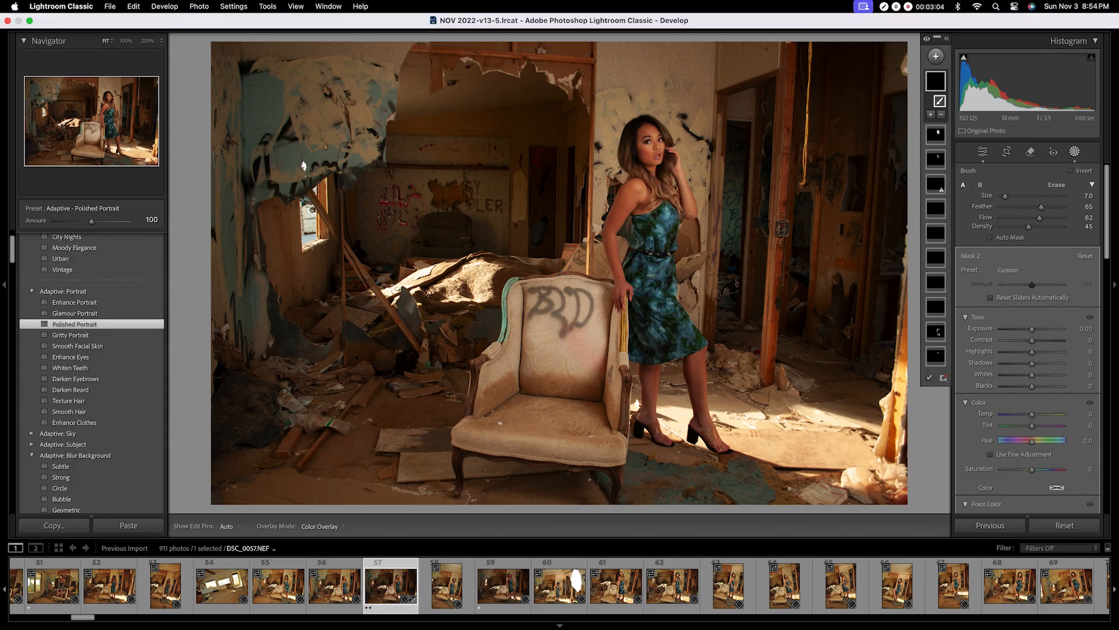
click(133, 7)
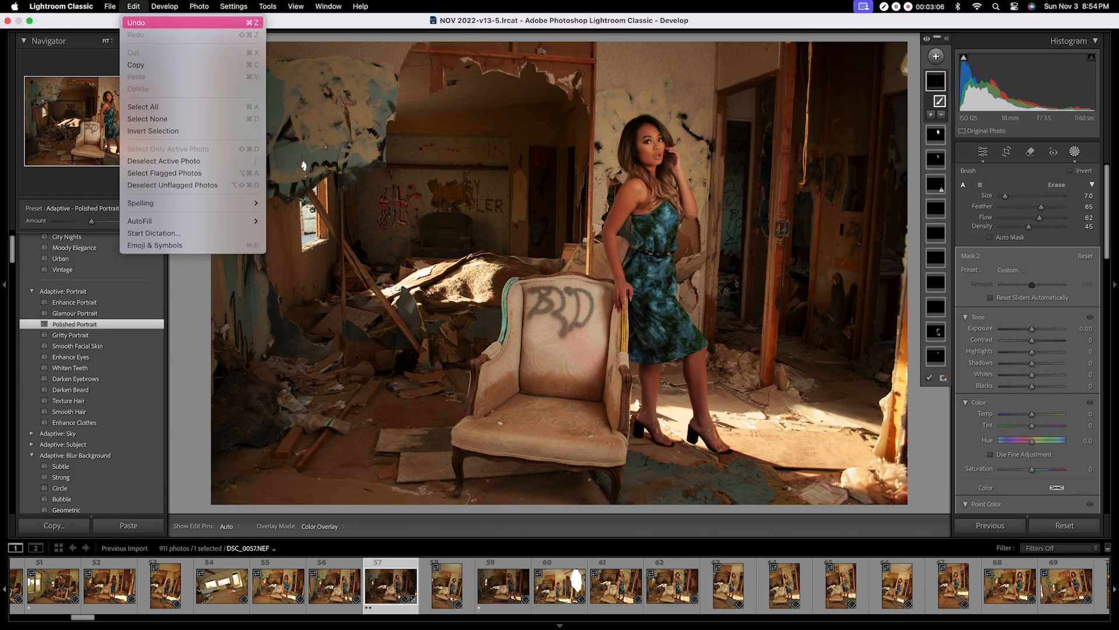
click(151, 23)
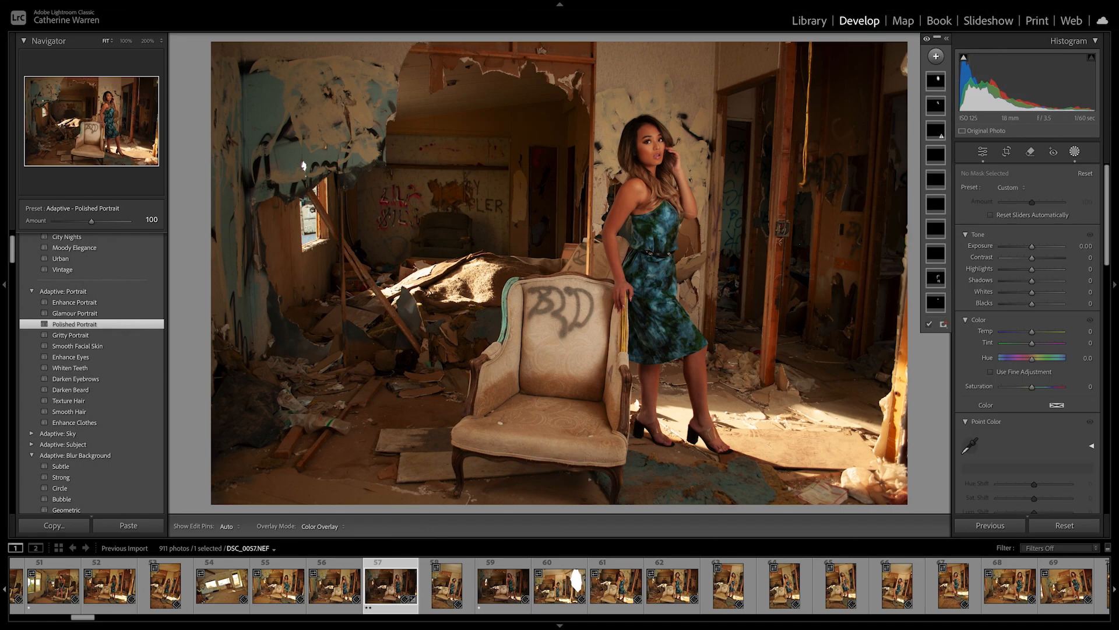
Step: Add a radial gradient mask with the Burn (Darken) preset centred on the chair's backrest
mouse_move(936, 81)
click(935, 56)
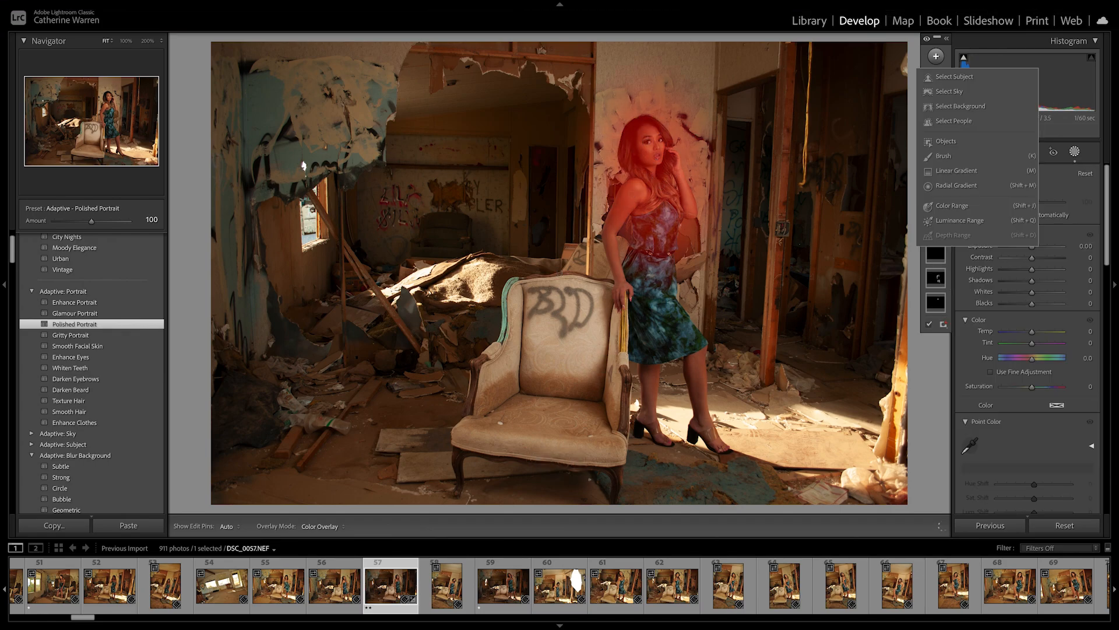
click(956, 185)
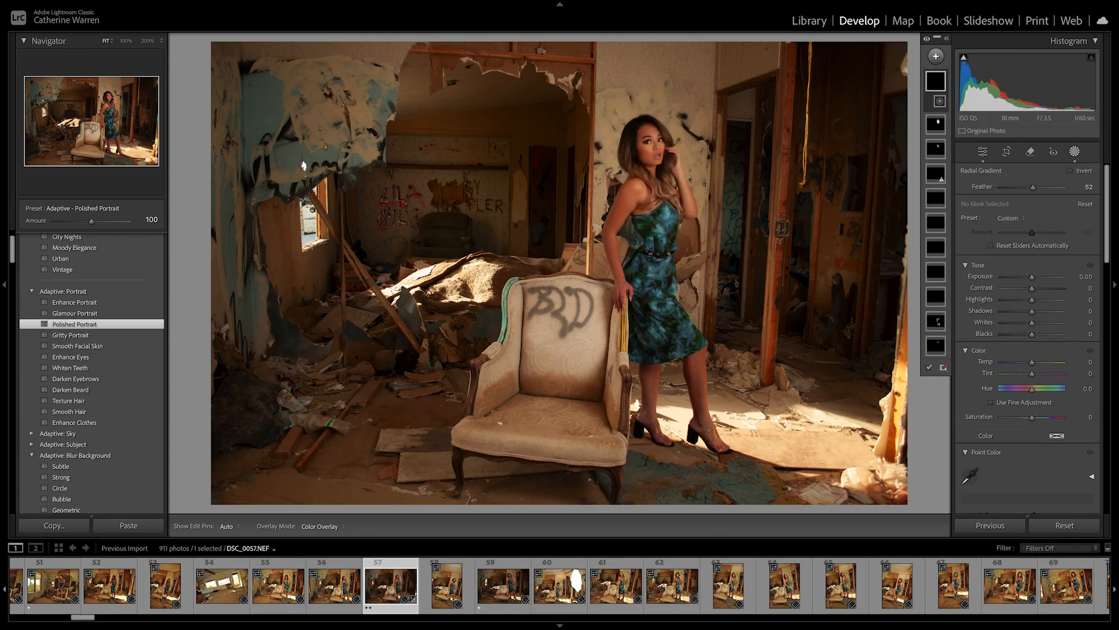
click(1011, 218)
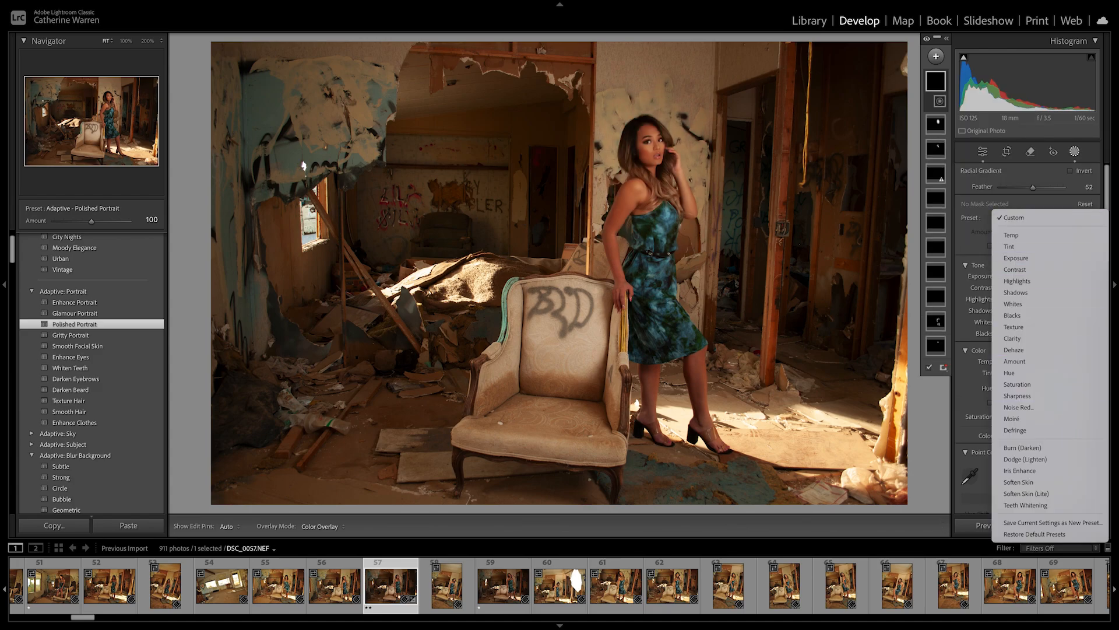
click(1026, 447)
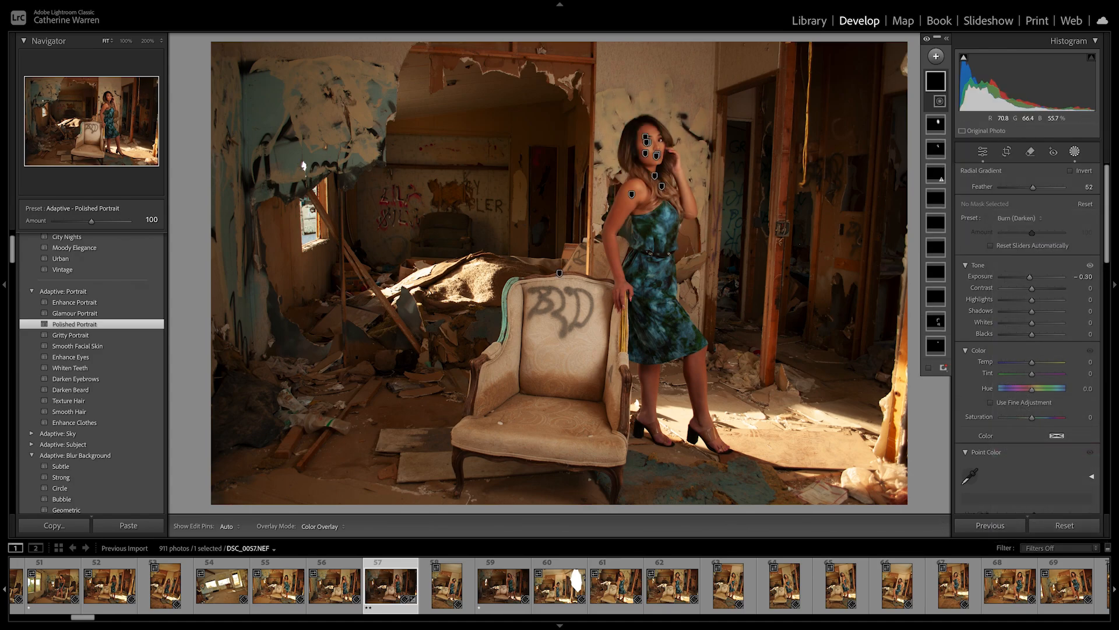
drag(568, 324, 567, 350)
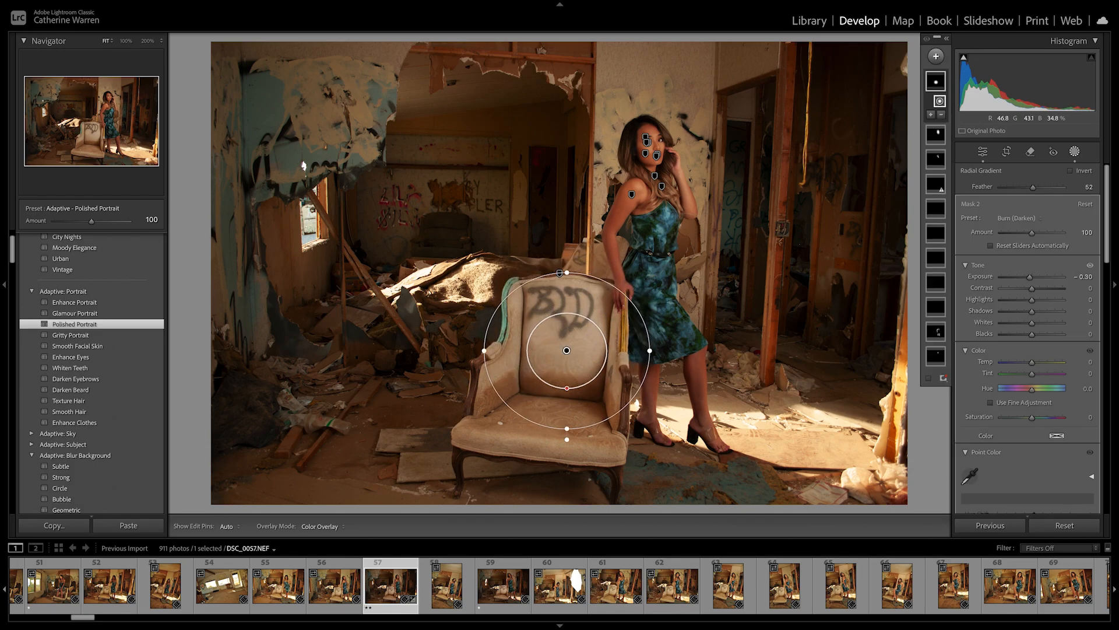
Step: Enlarge the radial mask to surround the chair's backrest and seat, and set its exposure to -1.03
drag(650, 350, 690, 349)
drag(567, 435, 566, 460)
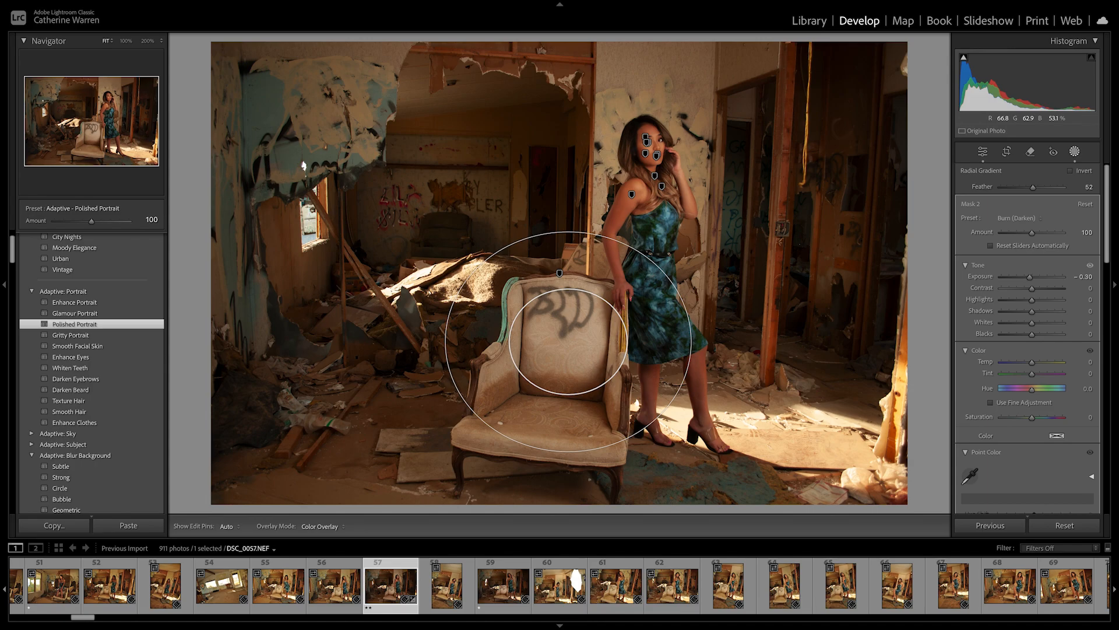
drag(1030, 277, 1023, 277)
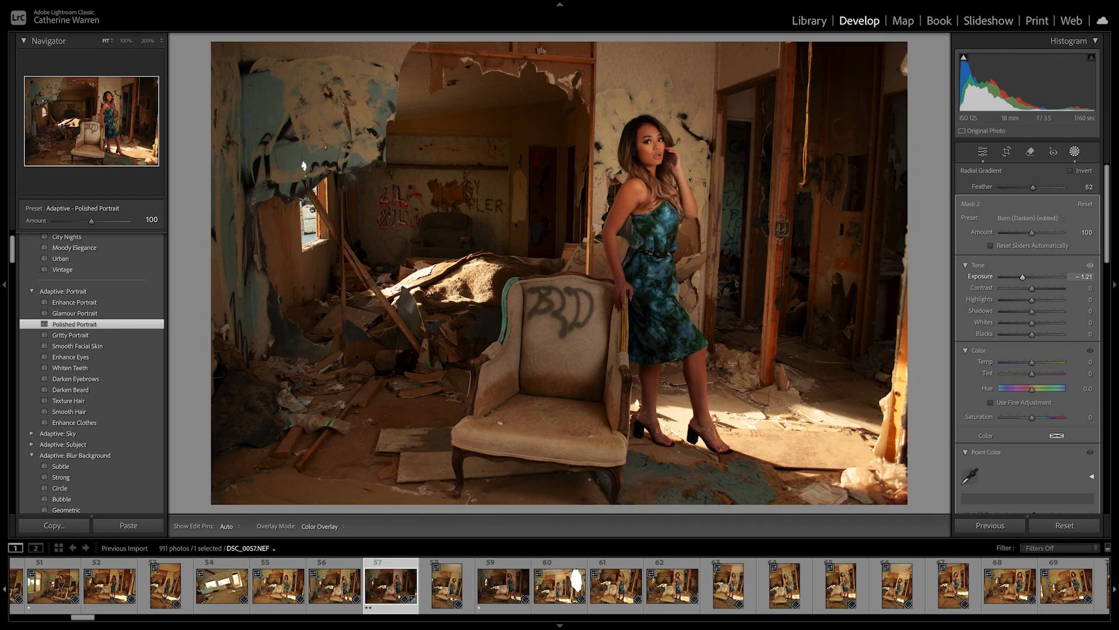
drag(1024, 278, 1025, 277)
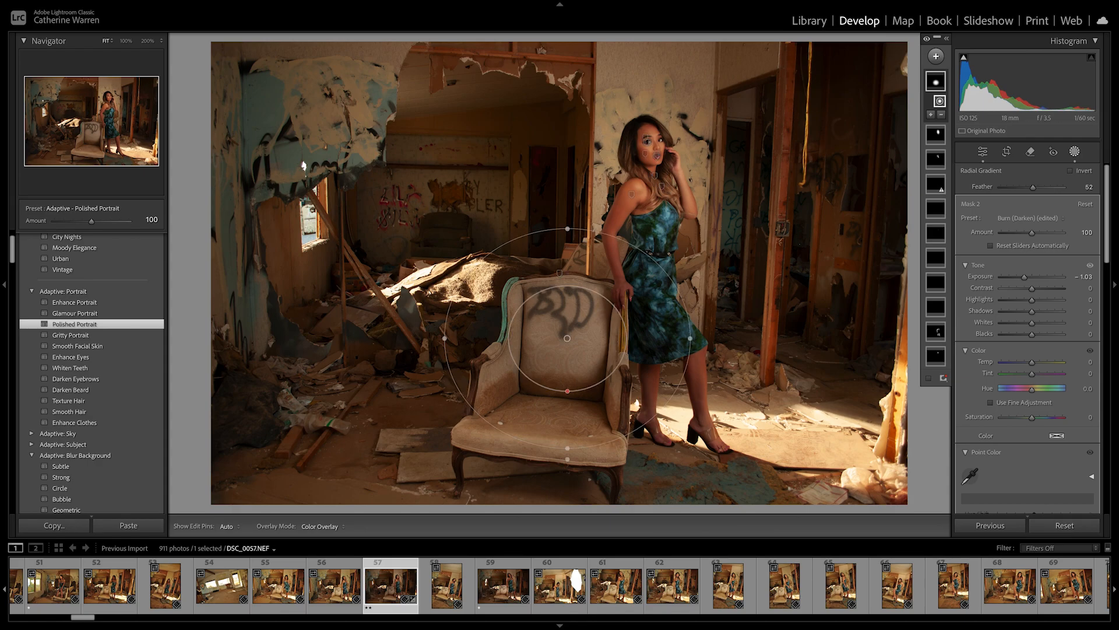
Step: Close masking and compare the photo's before and after versions side by side, returning to the single-photo view
scroll(1028, 338, down, 3)
scroll(1028, 338, down, 7)
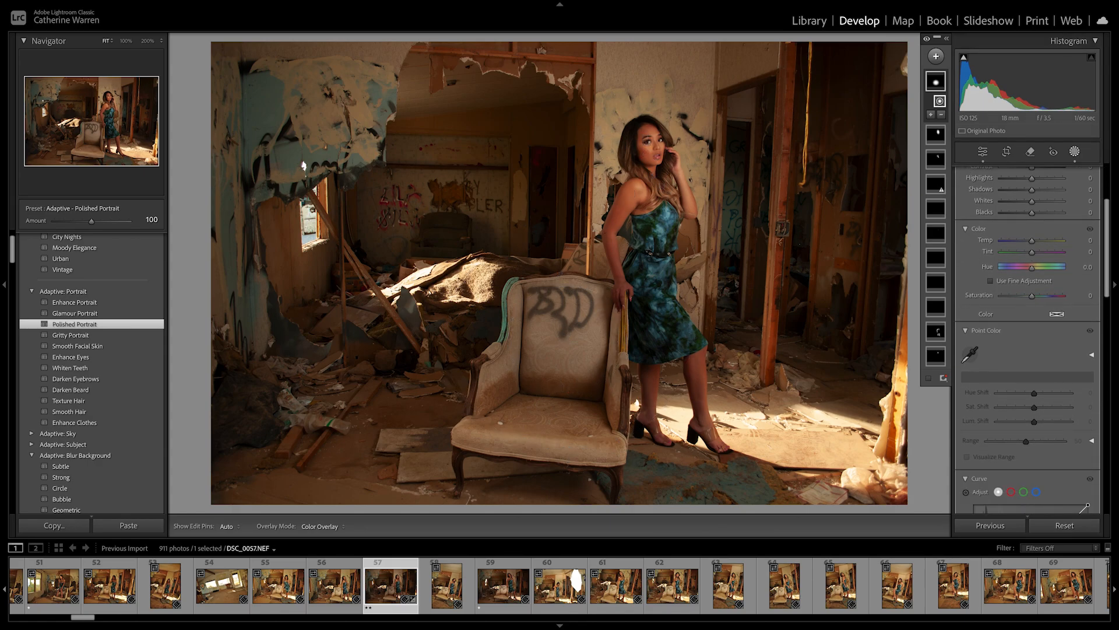
scroll(1027, 338, down, 6)
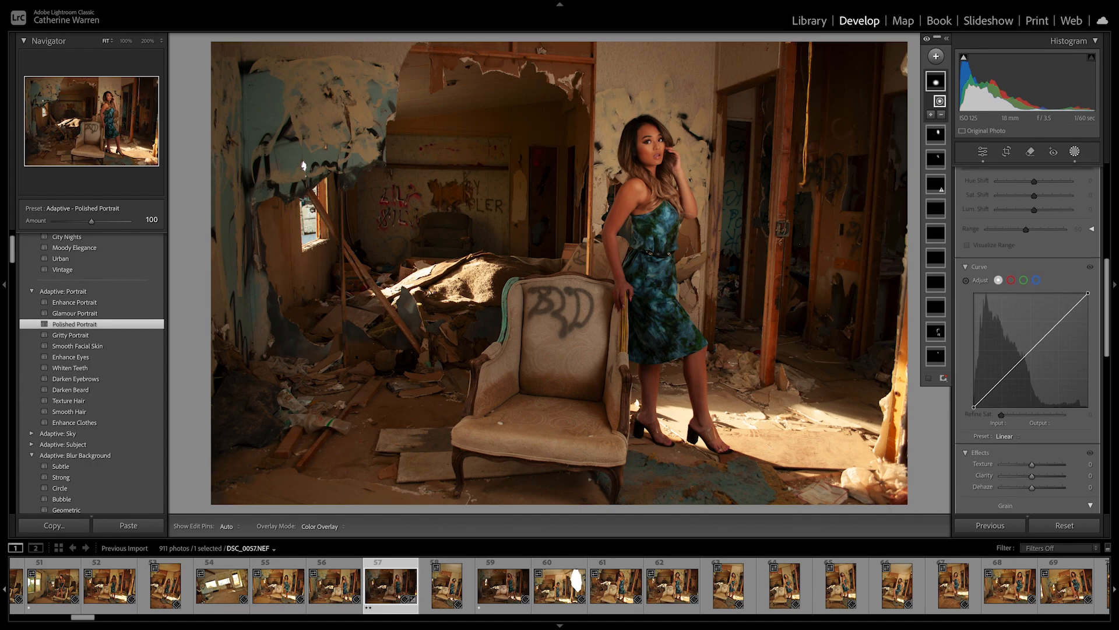
scroll(1027, 338, down, 7)
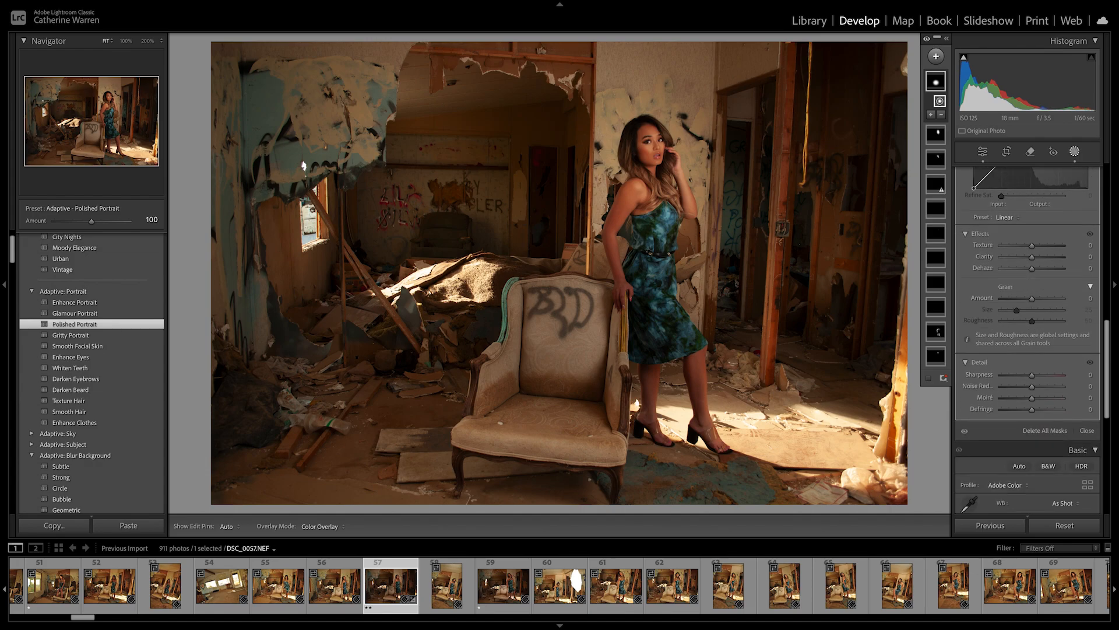
click(1087, 333)
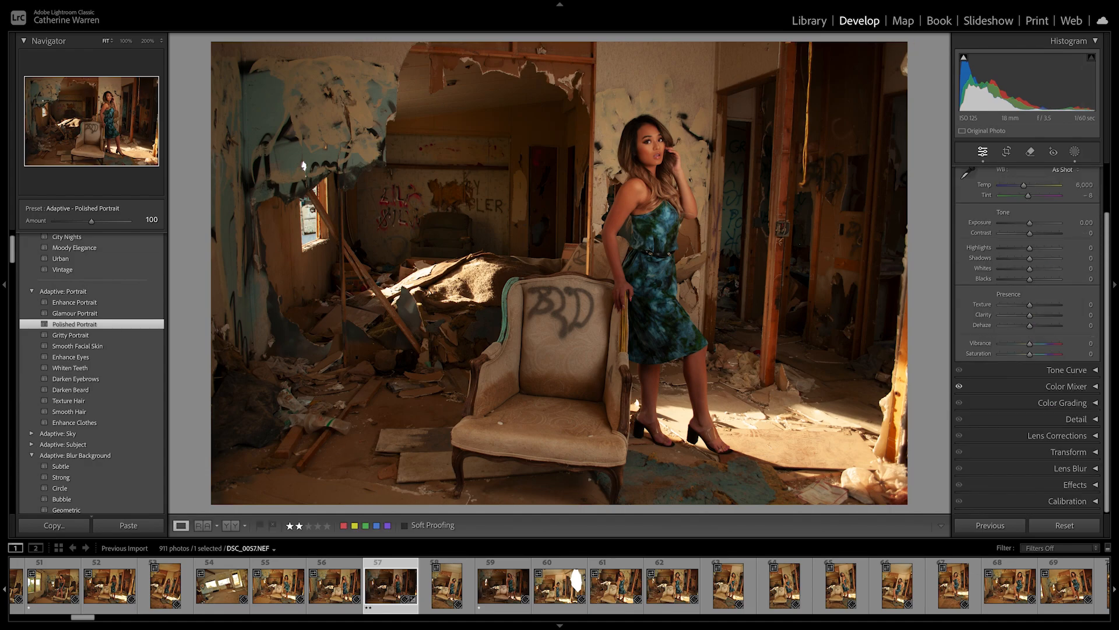
key(y)
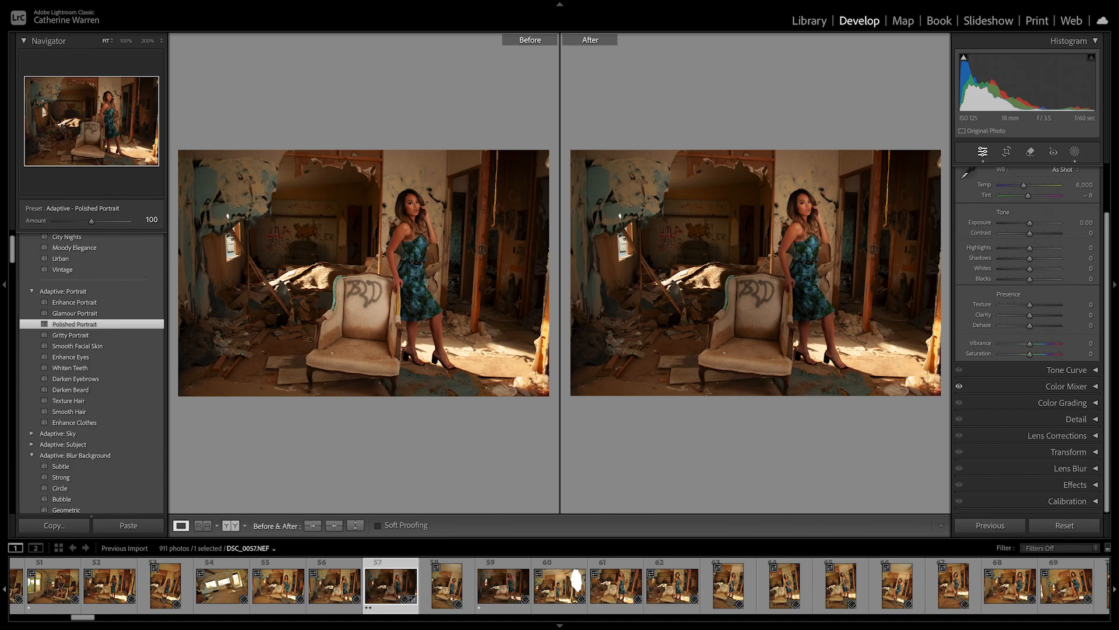
click(180, 526)
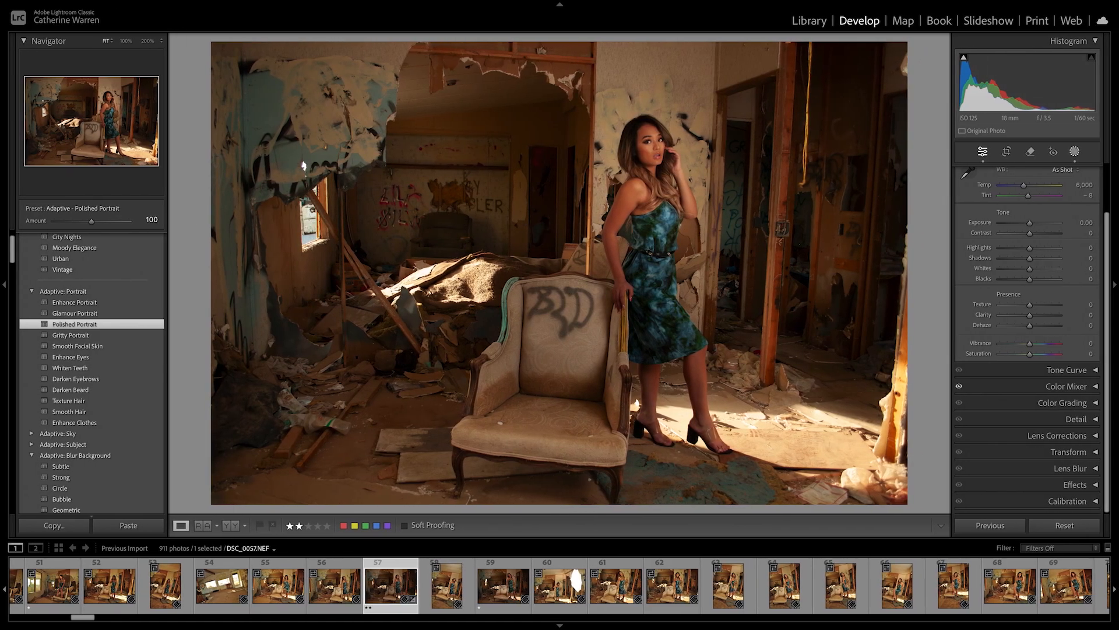
Step: Add a diagonal Burn (Darken) linear gradient mask running from the photo's sunlit lower-right corner to the model's dress
key(shift+w)
click(936, 56)
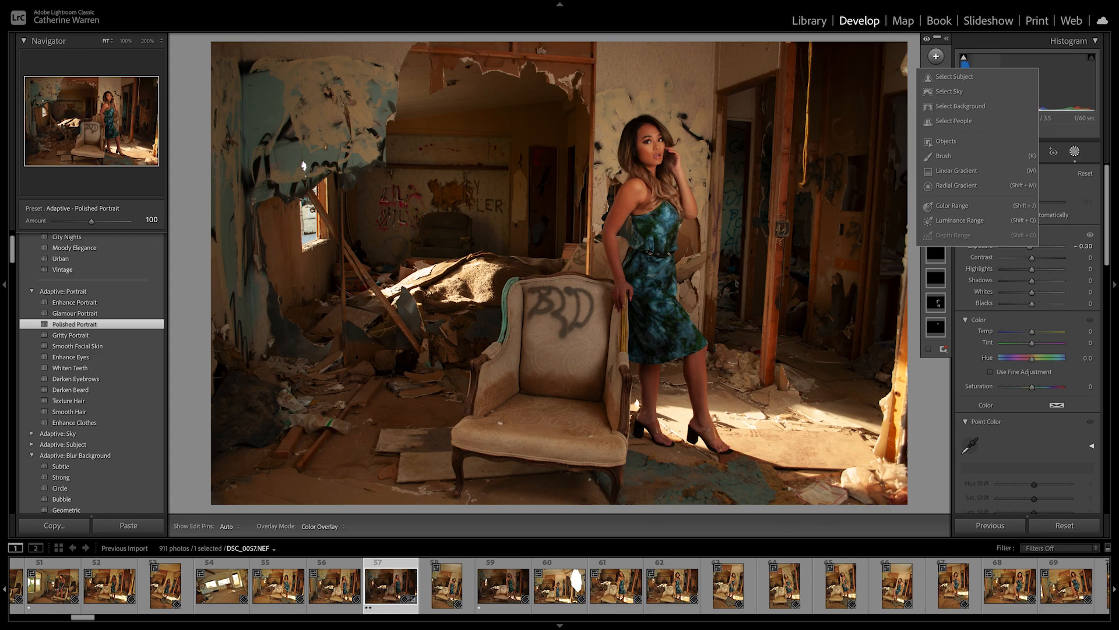
click(959, 171)
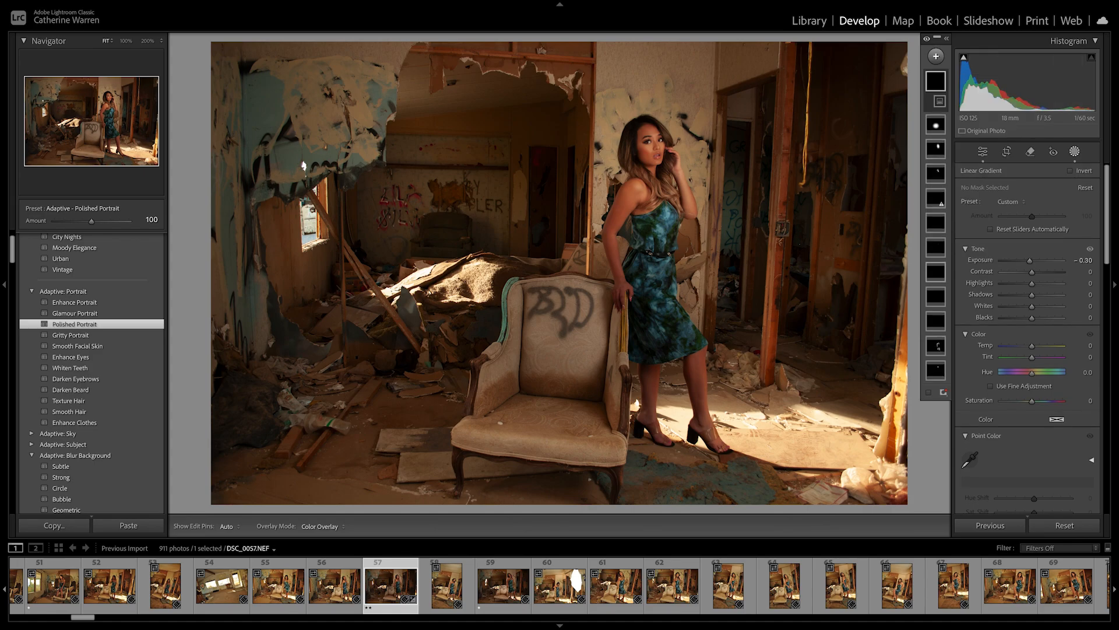
drag(905, 421, 665, 298)
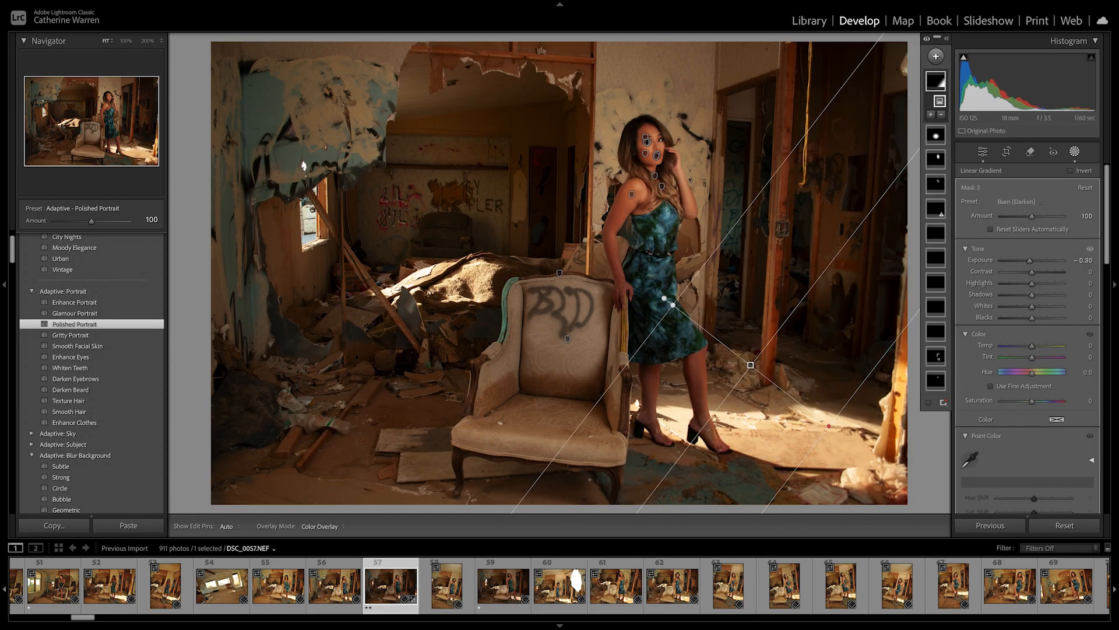
Step: Set the linear gradient mask's exposure to -1.15 and close masking
drag(1030, 261, 1023, 260)
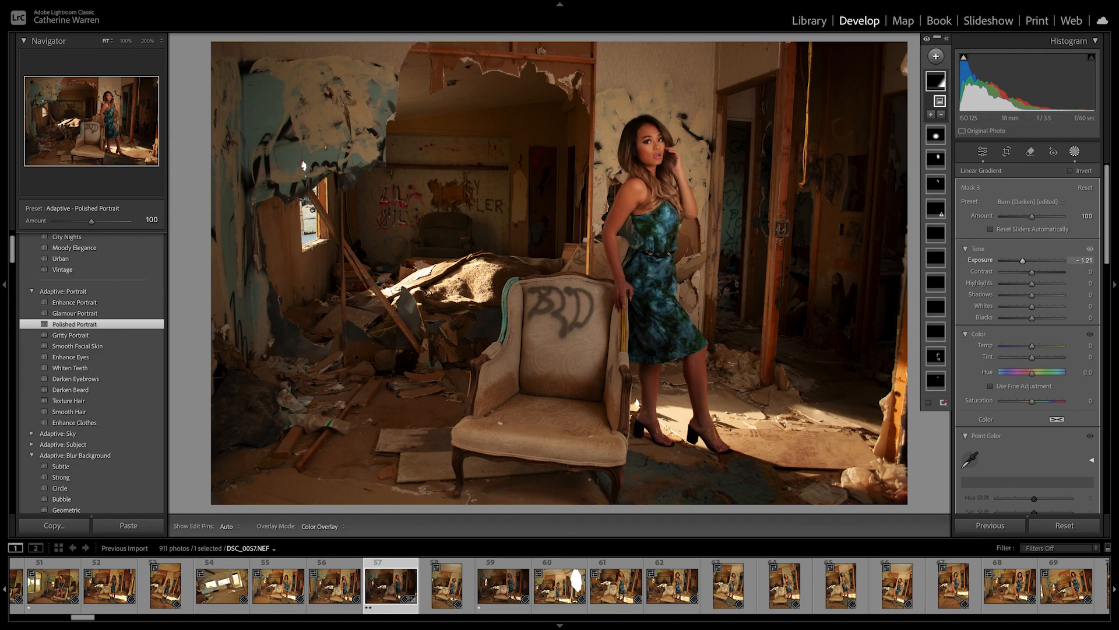
click(1081, 260)
text(-1.15)
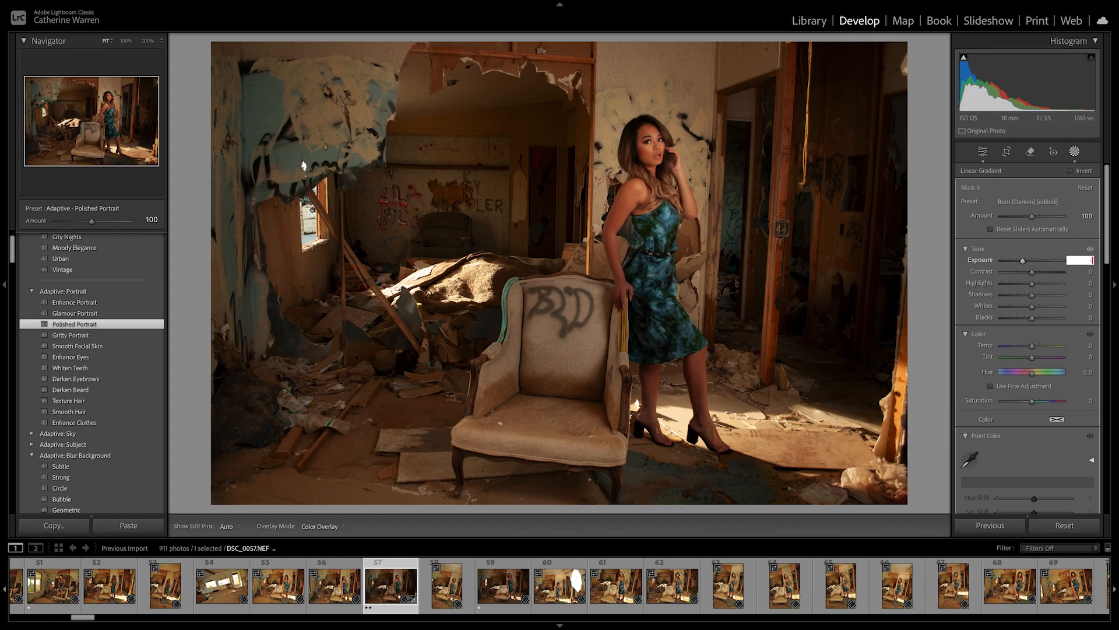
key(Return)
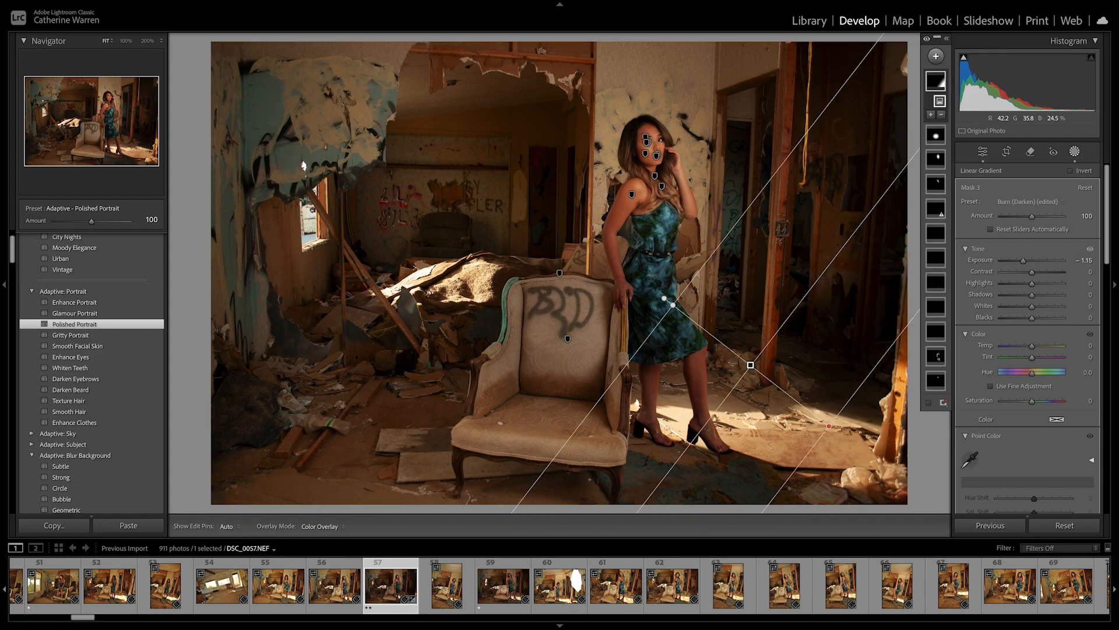
scroll(1027, 338, down, 8)
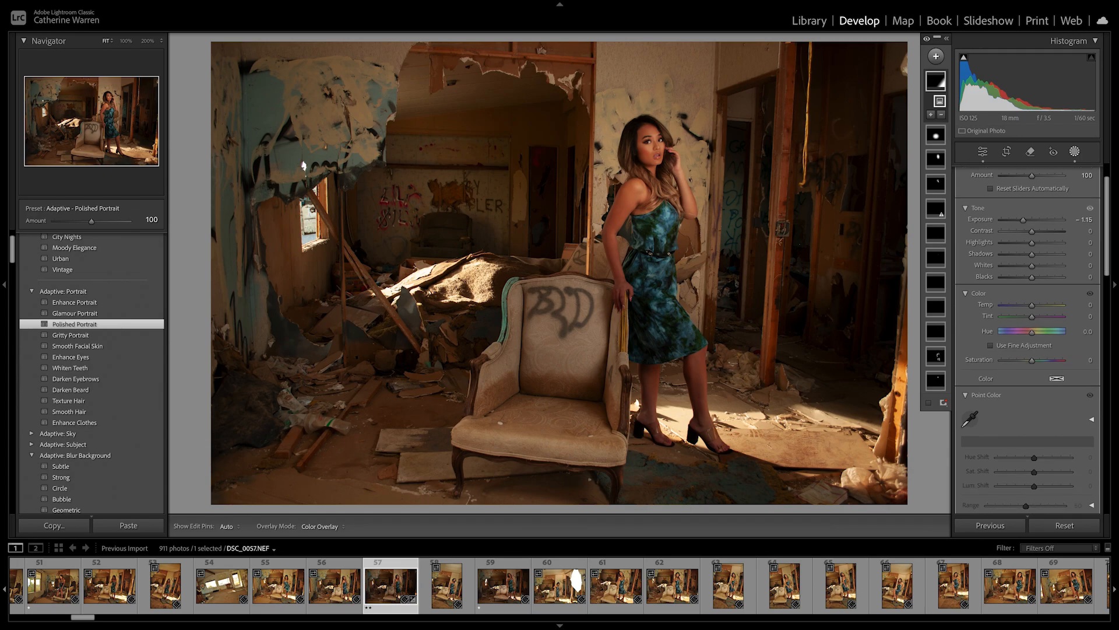
scroll(1027, 339, down, 10)
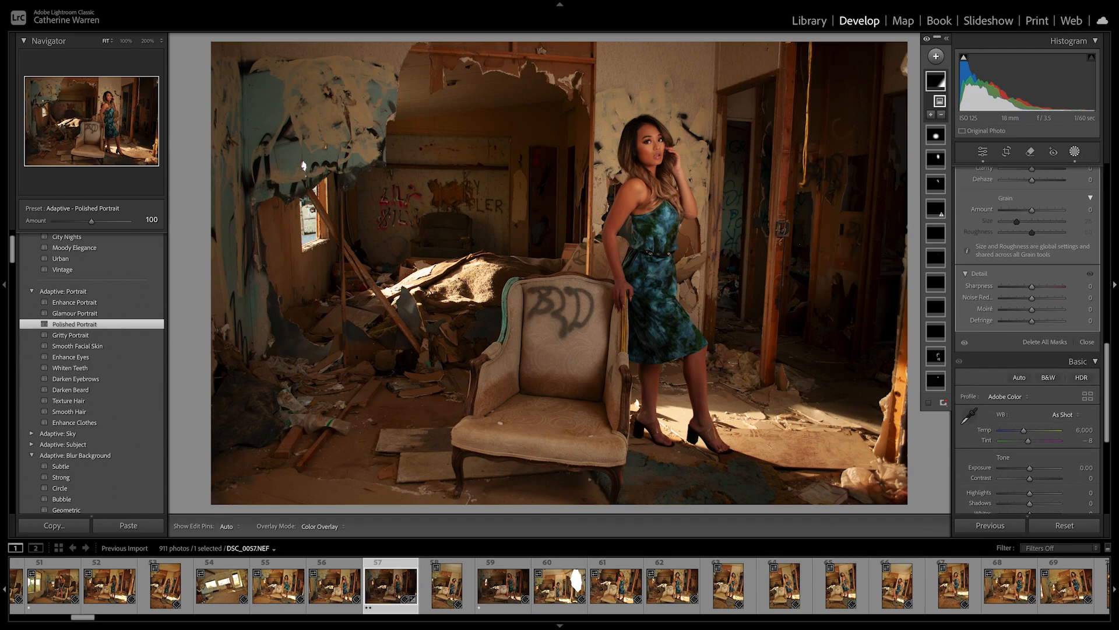
click(1088, 343)
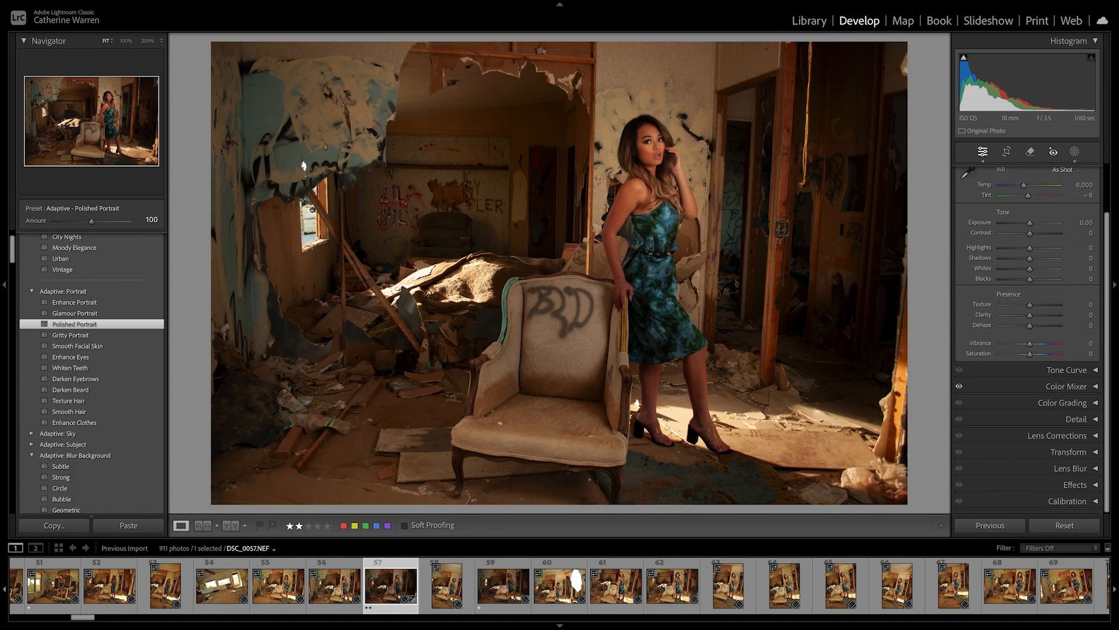
Step: Reopen the radial mask over the model's head and torso and raise its amount to 150
click(1075, 152)
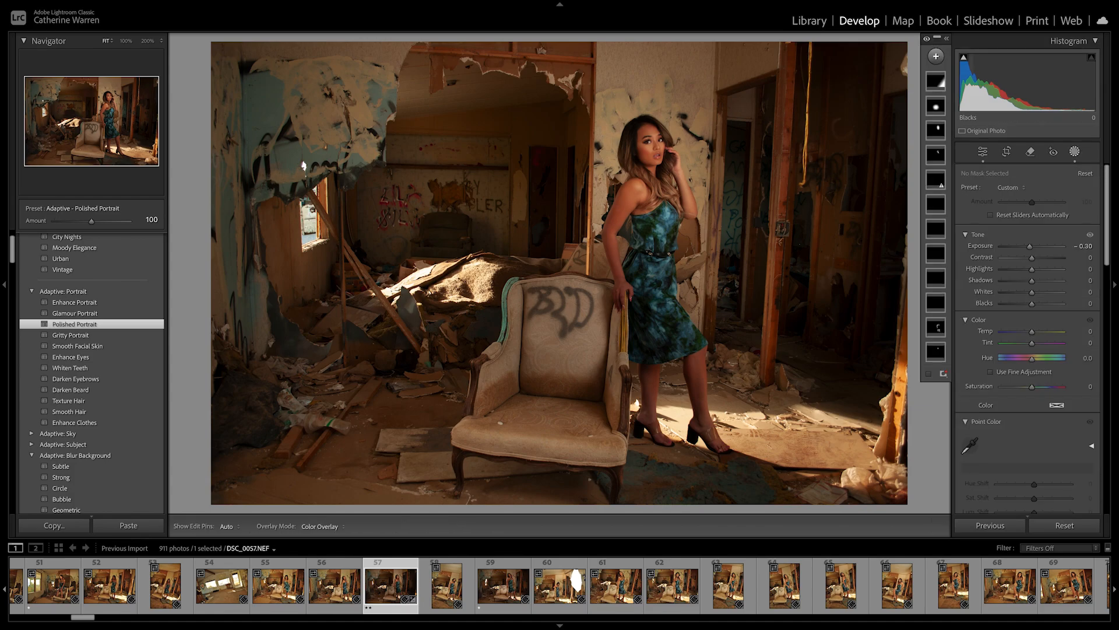
click(936, 130)
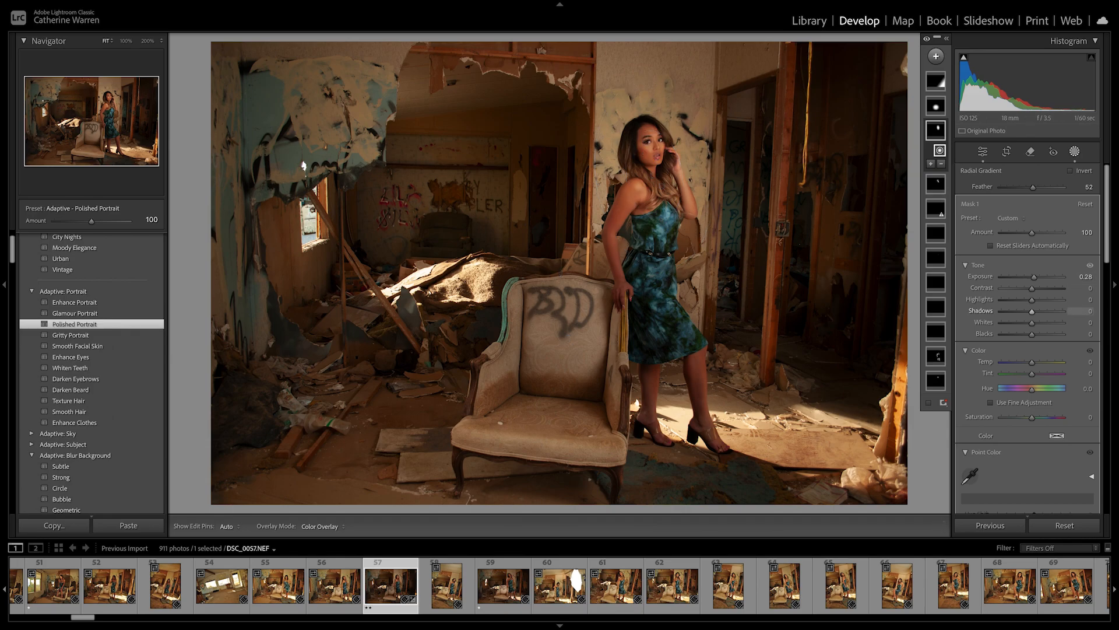
mouse_move(1032, 232)
mouse_down()
mouse_move(1062, 232)
mouse_move(1046, 232)
mouse_up()
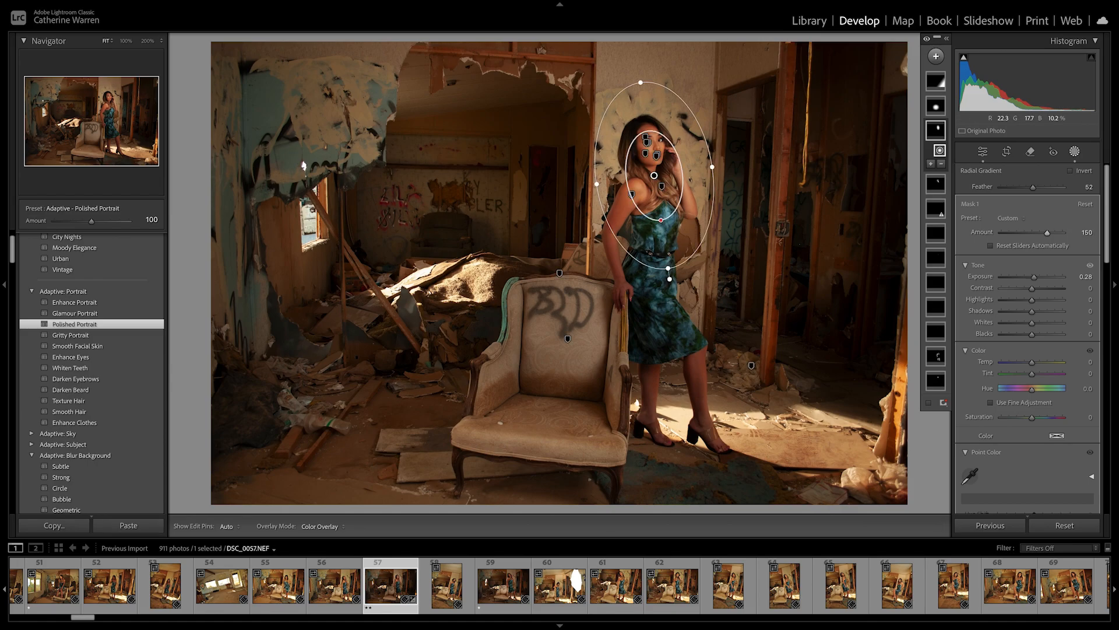
Step: Leave masking and check the brightened model in the side-by-side before and after comparison, returning to the single-photo view
scroll(1027, 338, down, 3)
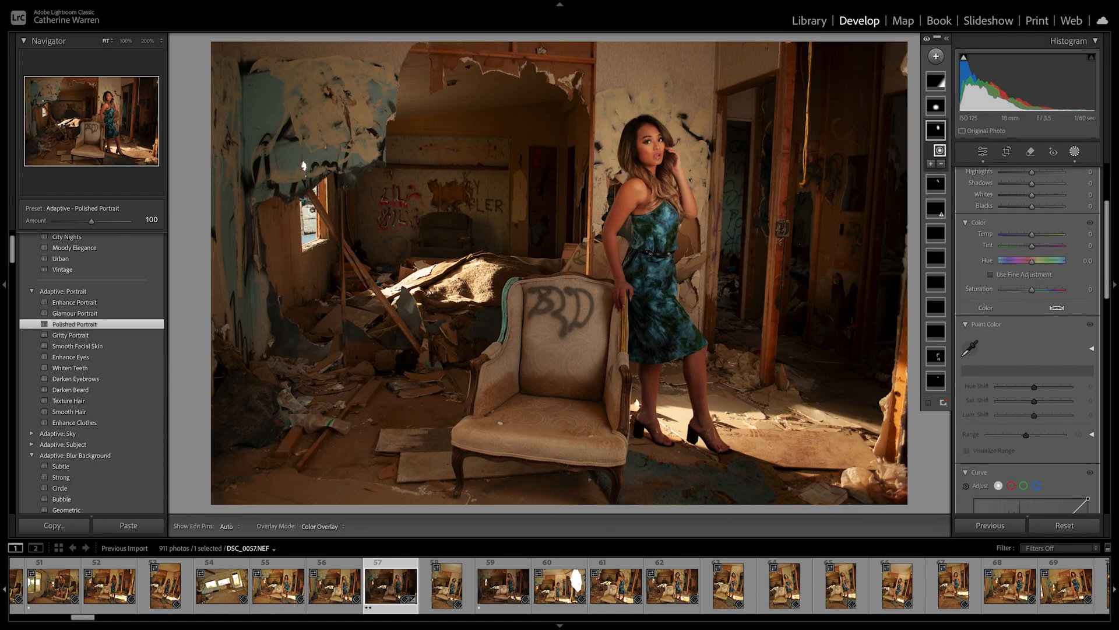
scroll(1027, 338, down, 5)
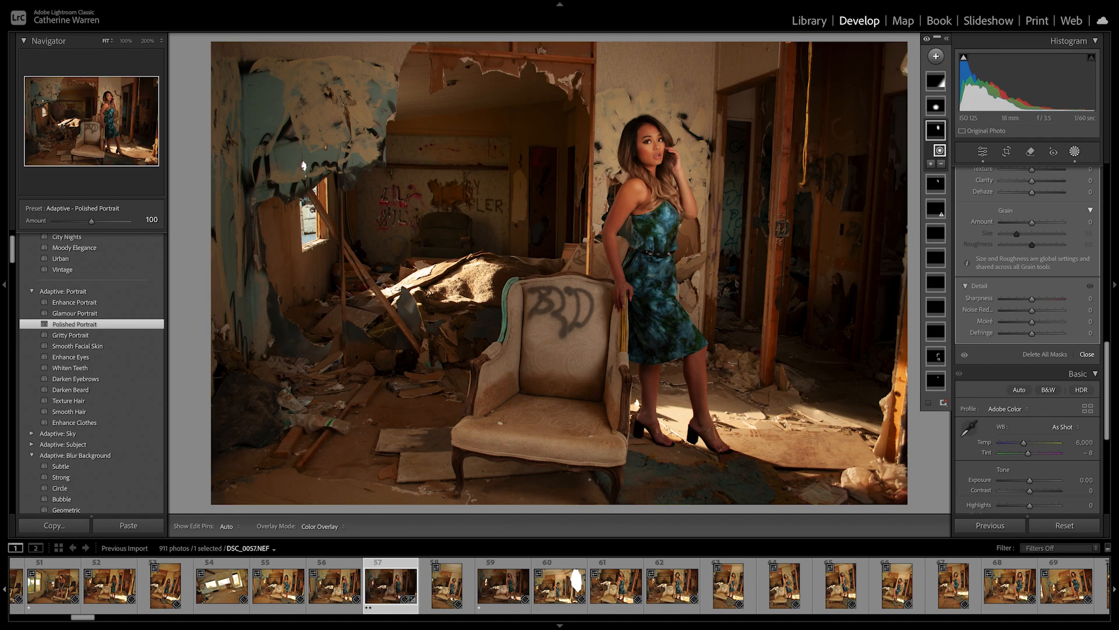
key(shift+w)
key(y)
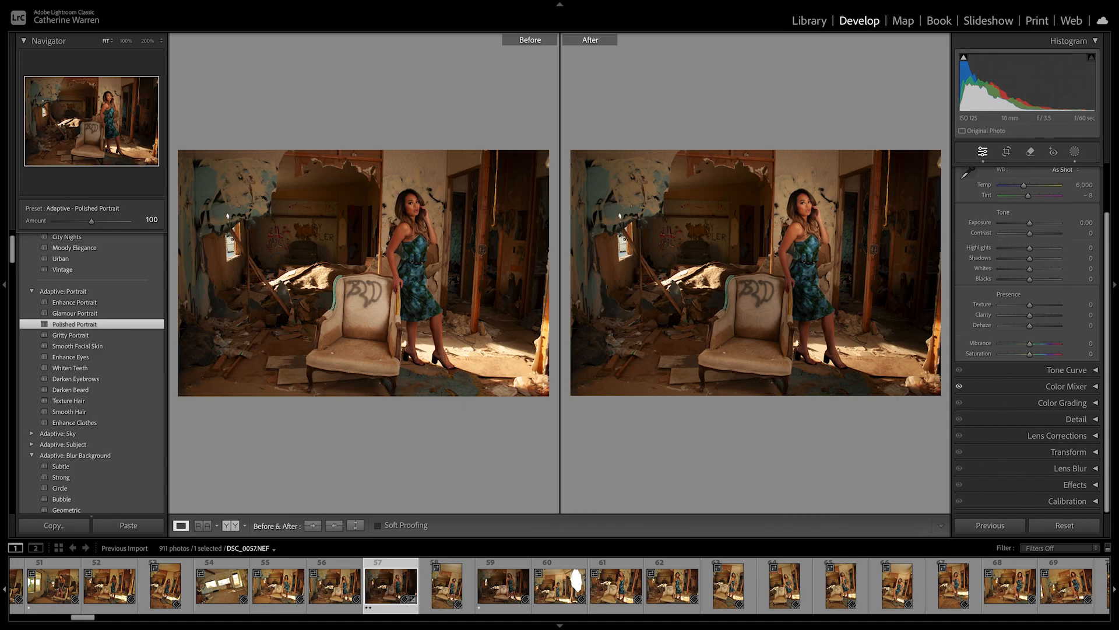
click(181, 525)
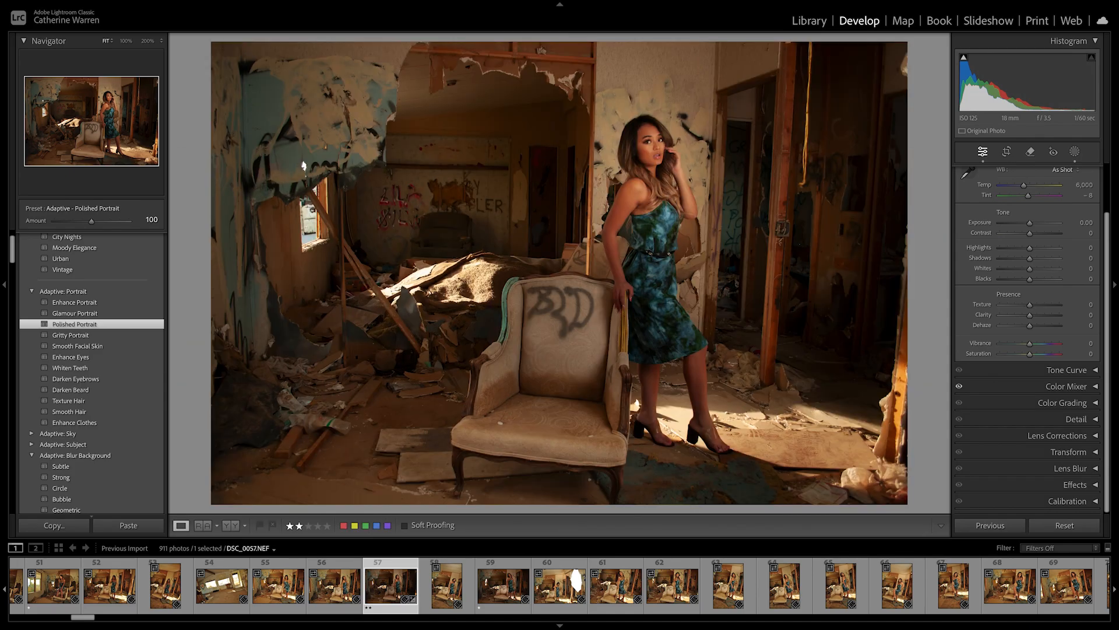
Step: Set the photo's overall contrast to -15, checking the model up close in the side-by-side before and after comparison
scroll(1043, 288, up, 2)
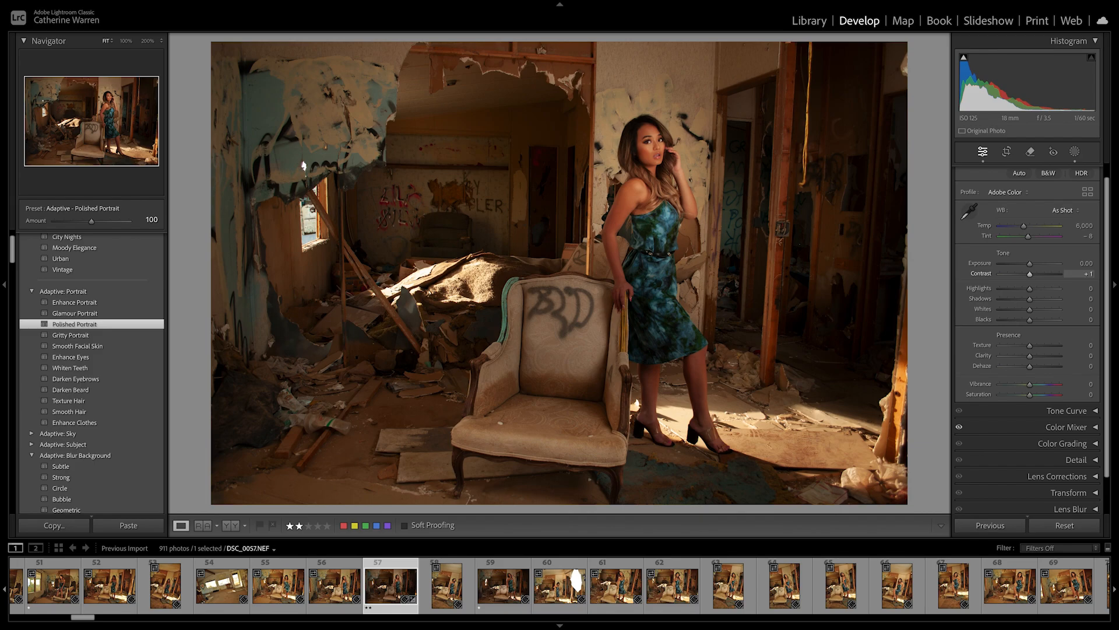
drag(1029, 273, 1059, 273)
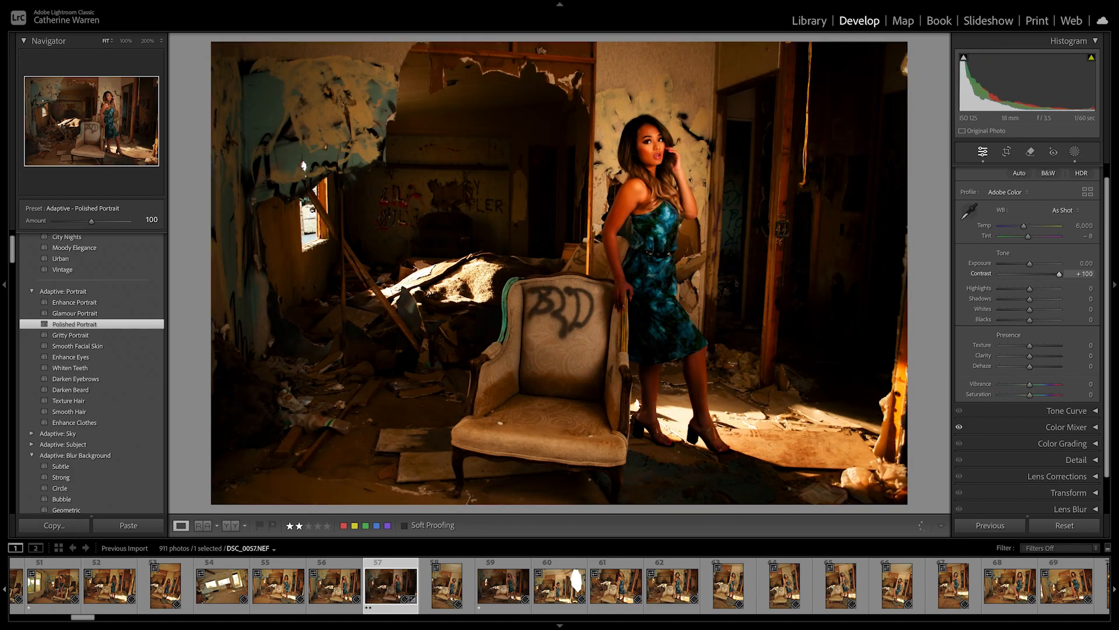
drag(1060, 273, 1025, 273)
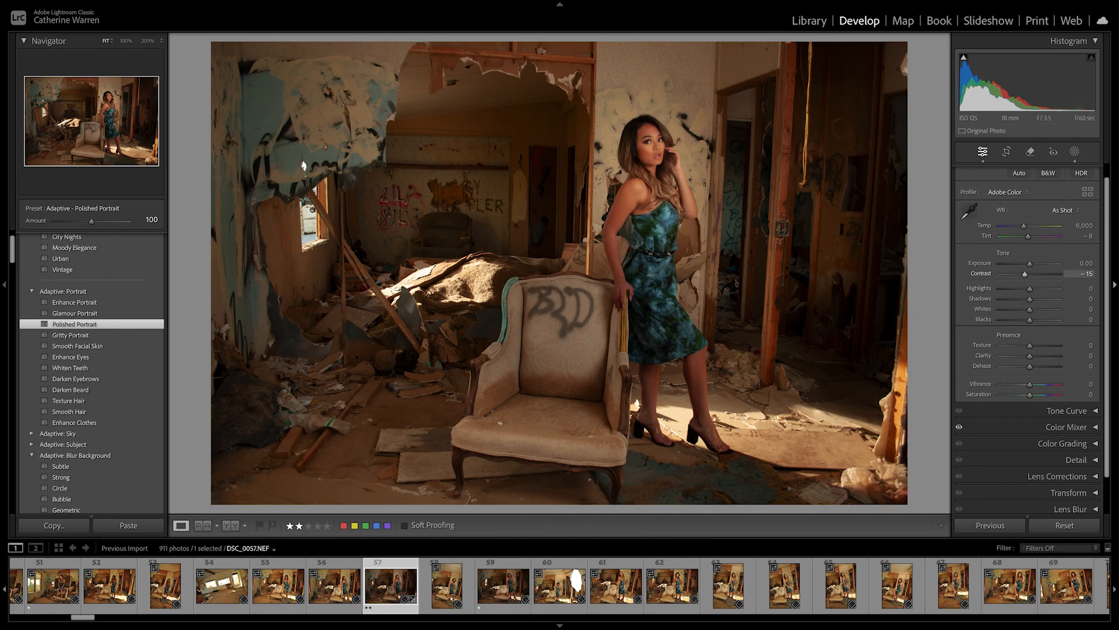
drag(1025, 274, 1023, 274)
key(y)
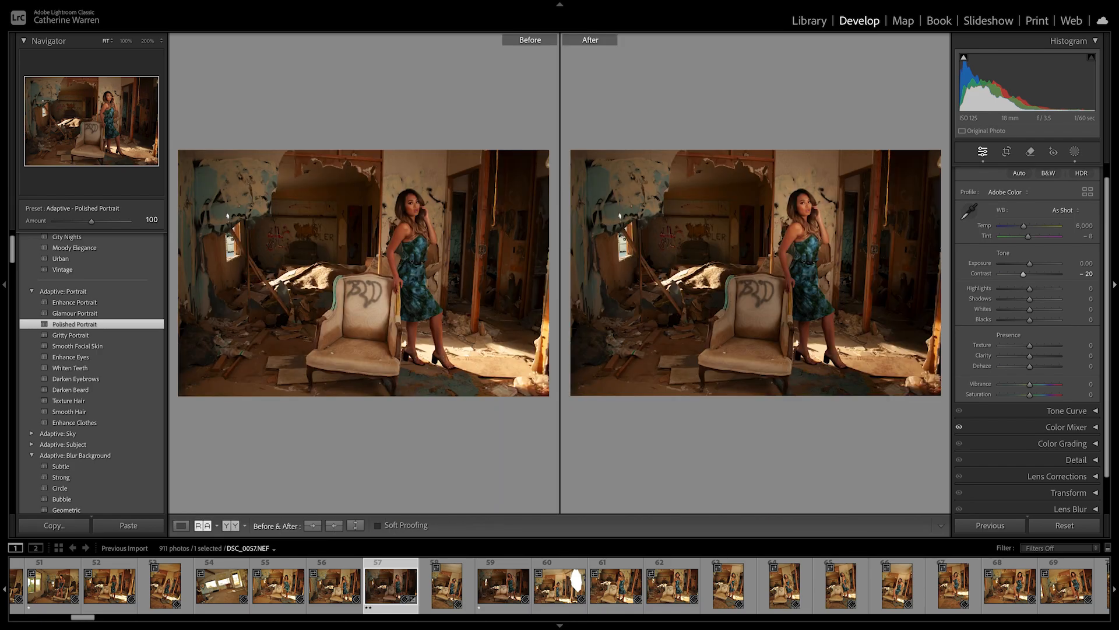
click(780, 240)
drag(780, 240, 708, 242)
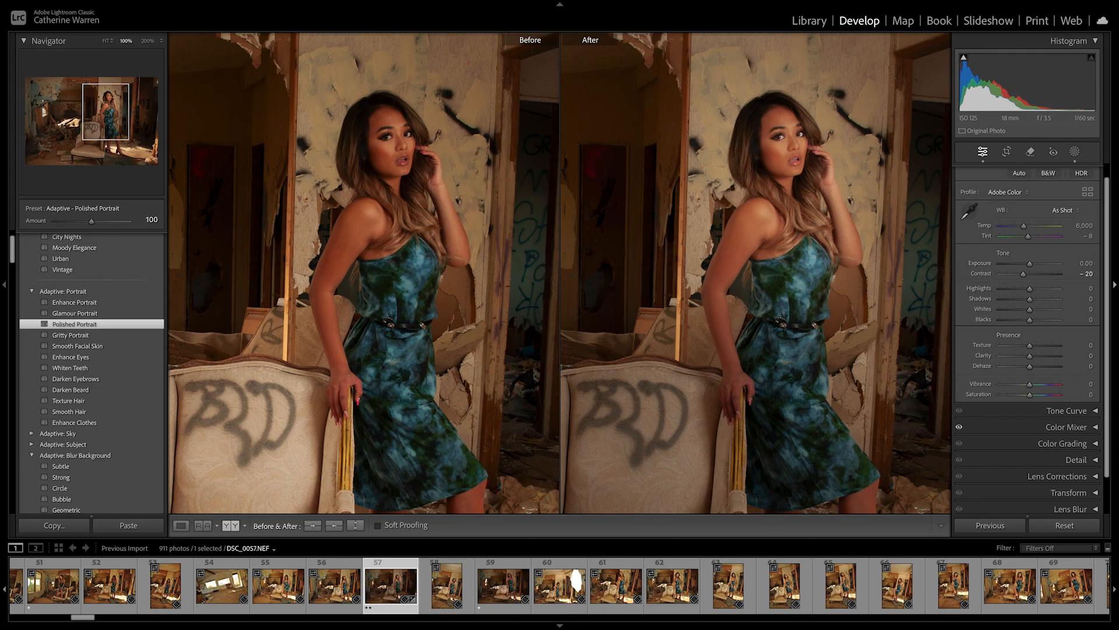
drag(1024, 274, 1025, 274)
click(863, 274)
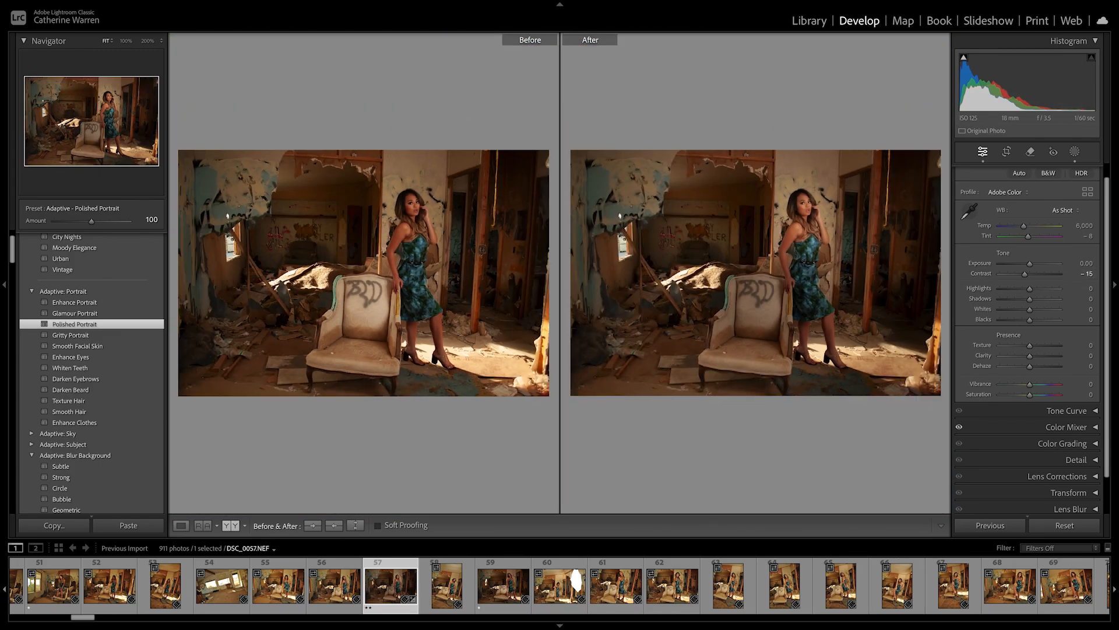
Step: Set the photo's highlights to -45 and shadows to +35, and inspect the effect on the model at 100%
drag(1030, 288, 1016, 288)
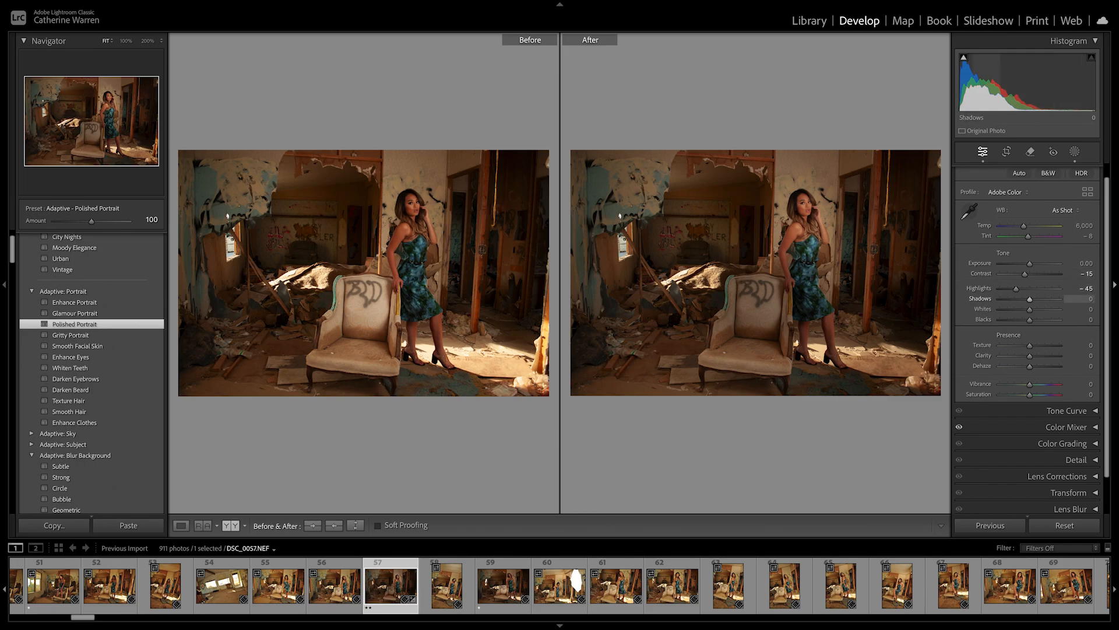
mouse_move(1030, 299)
mouse_down()
mouse_move(1055, 299)
mouse_move(1039, 299)
mouse_up()
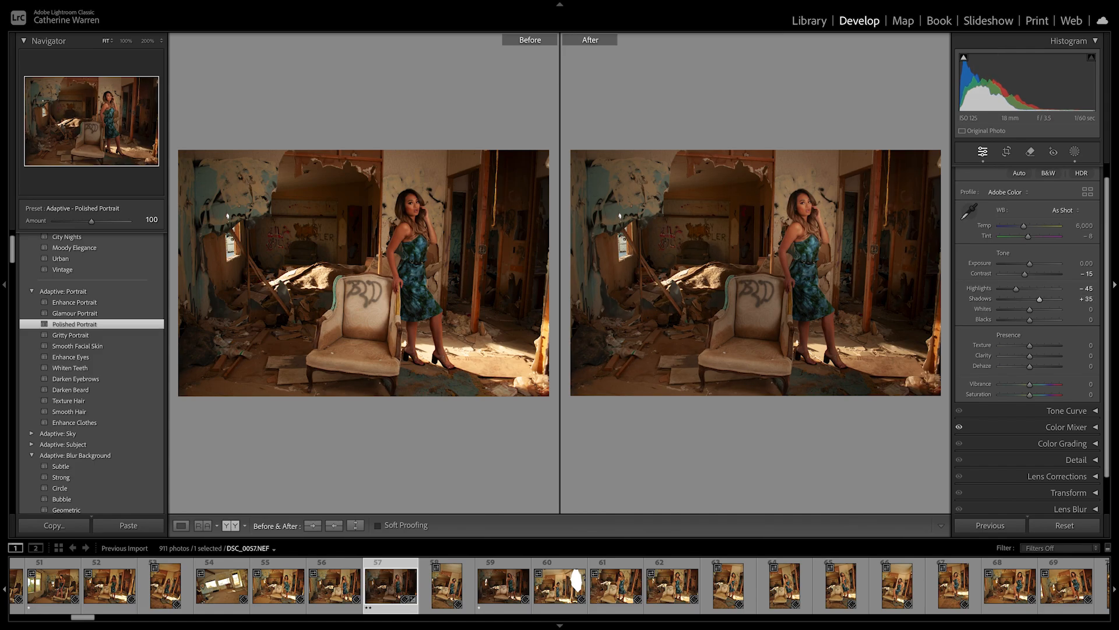
key(z)
drag(699, 233, 638, 216)
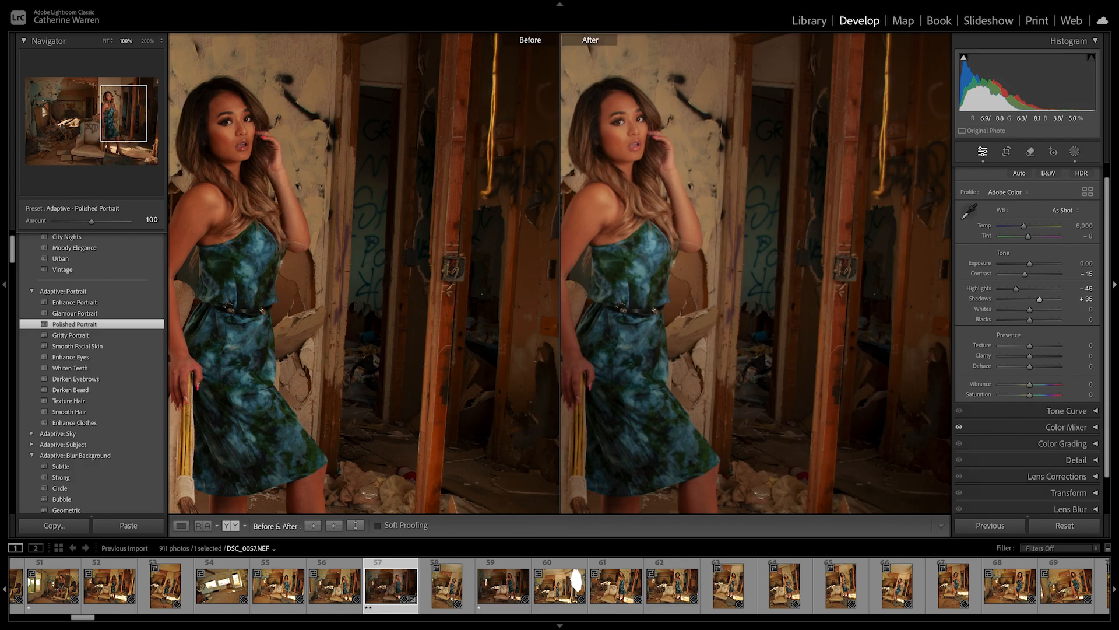
drag(671, 280, 704, 268)
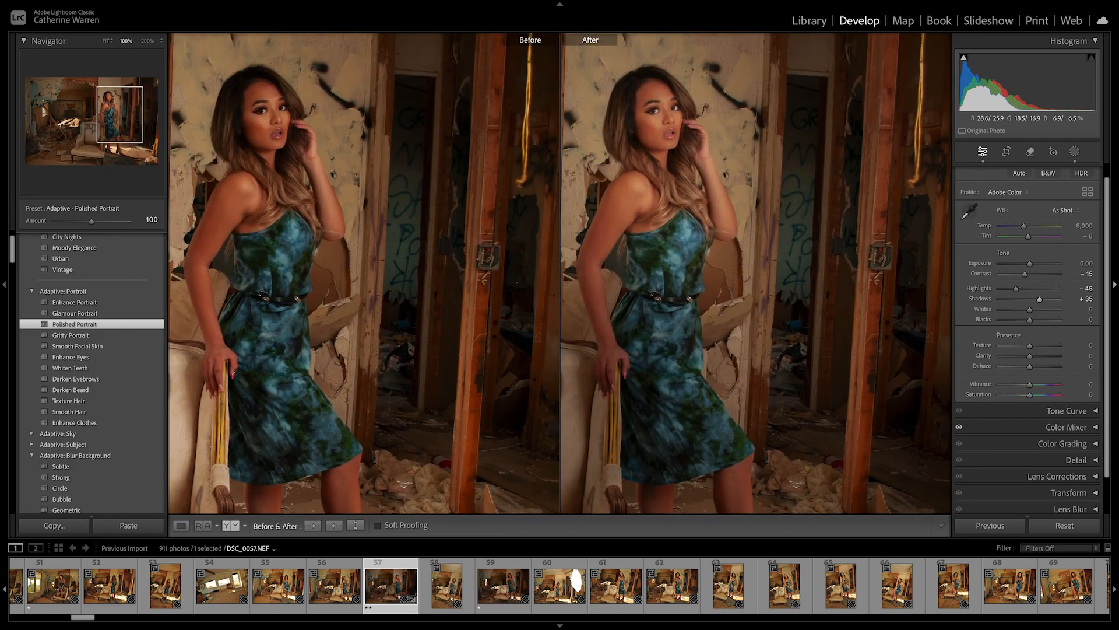
click(704, 268)
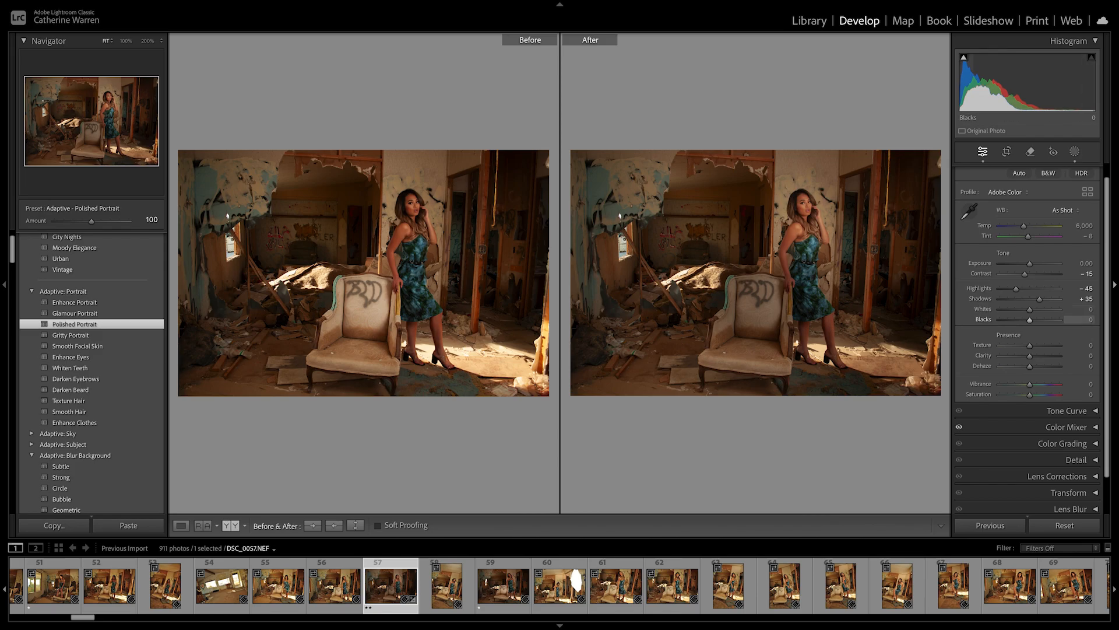
Step: Set the photo's blacks to -3 and inspect the model up close
drag(1030, 320, 1035, 320)
drag(1029, 320, 1028, 320)
click(825, 199)
drag(825, 199, 780, 168)
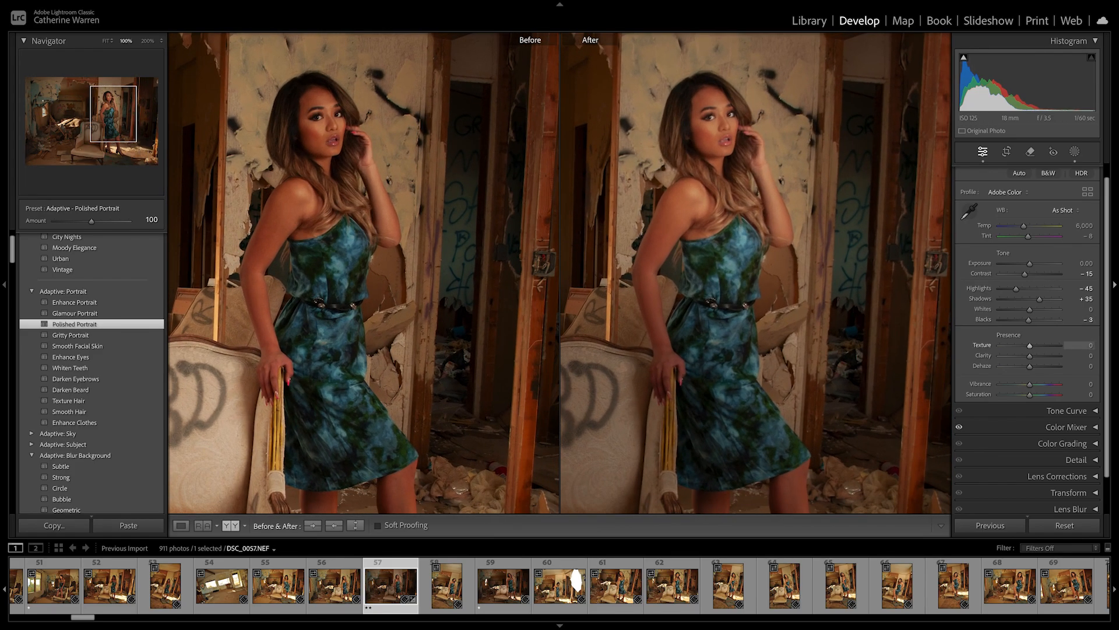
Step: Set the photo's texture to +10 after comparing a stronger value on the model and the sunlit floor
drag(1030, 345, 1036, 346)
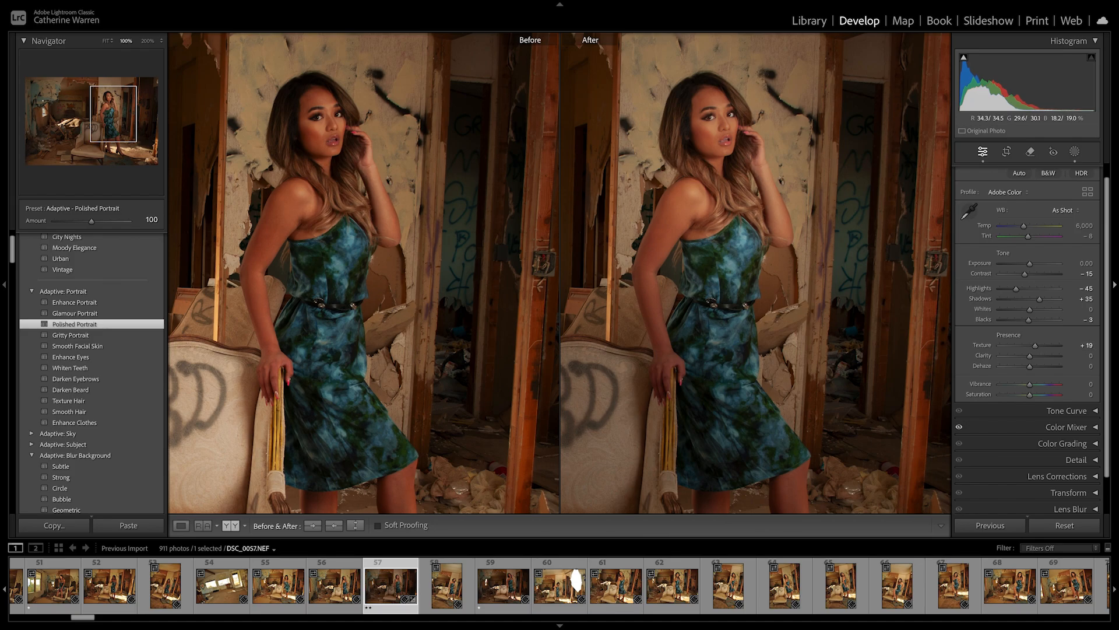
drag(799, 332, 614, 96)
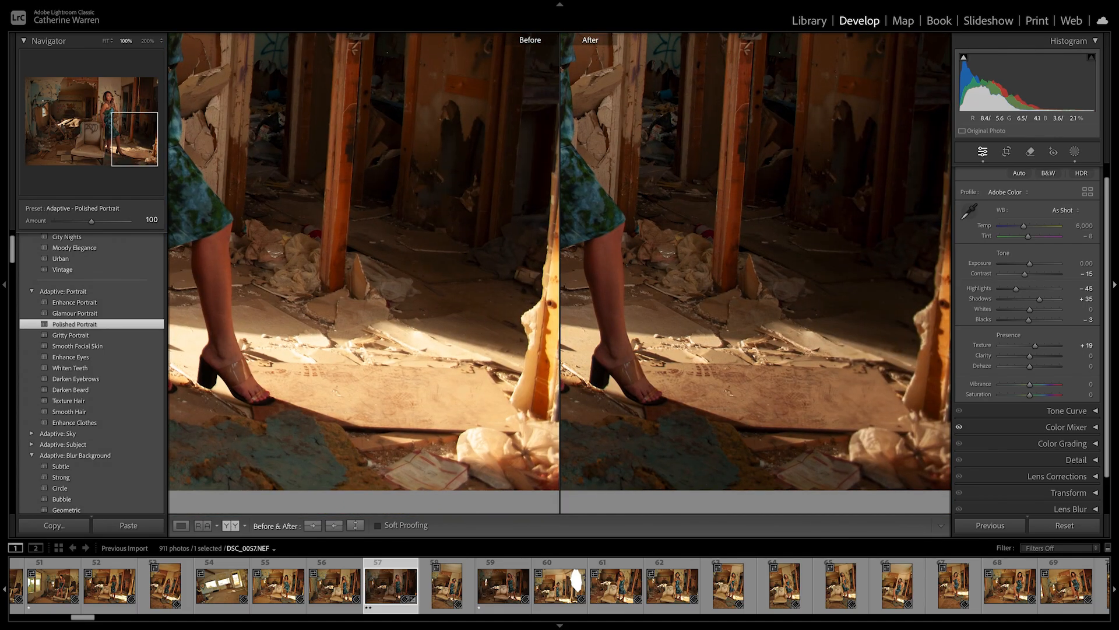
key(z)
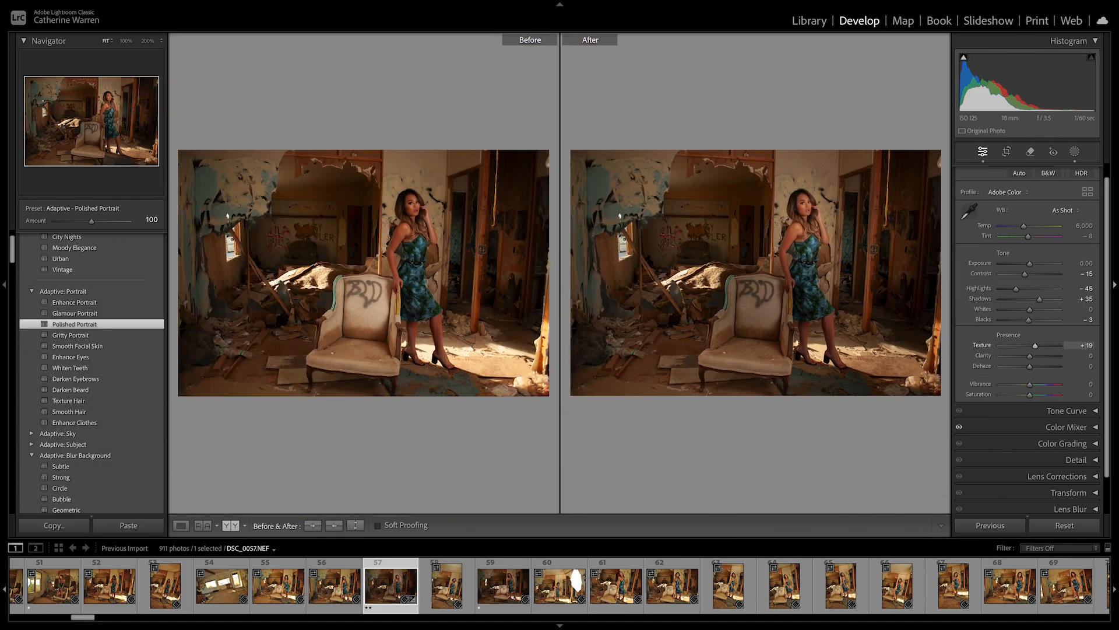
drag(1036, 346, 1023, 346)
drag(1023, 346, 1032, 346)
Step: Compare negative and positive dehaze values, then set dehaze to +12 and clarity to +5
key(z)
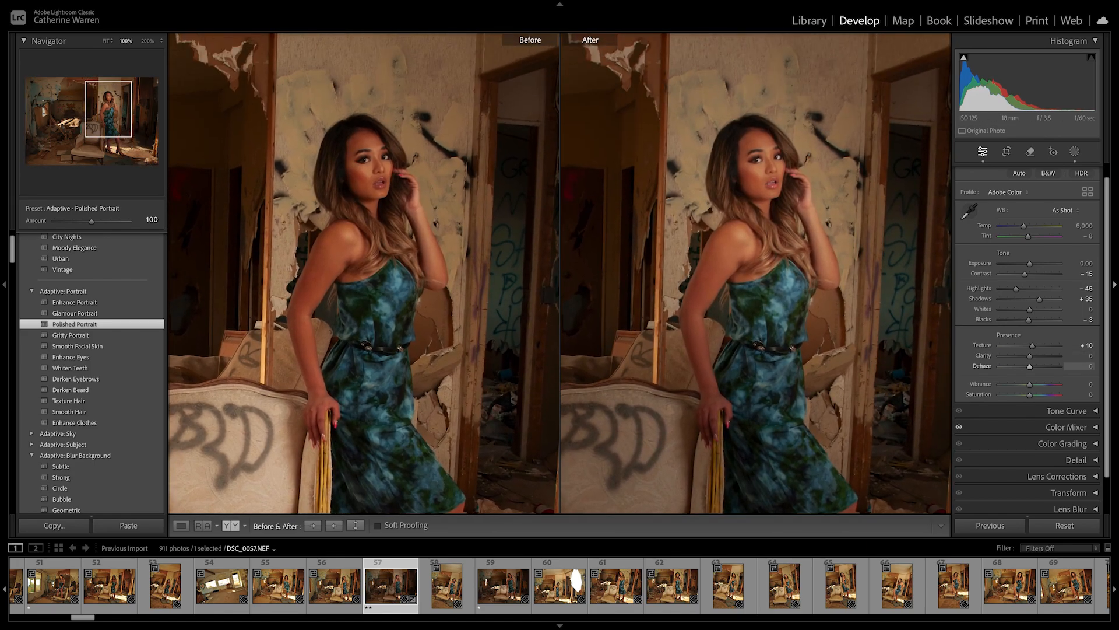
drag(1030, 367, 1027, 367)
key(z)
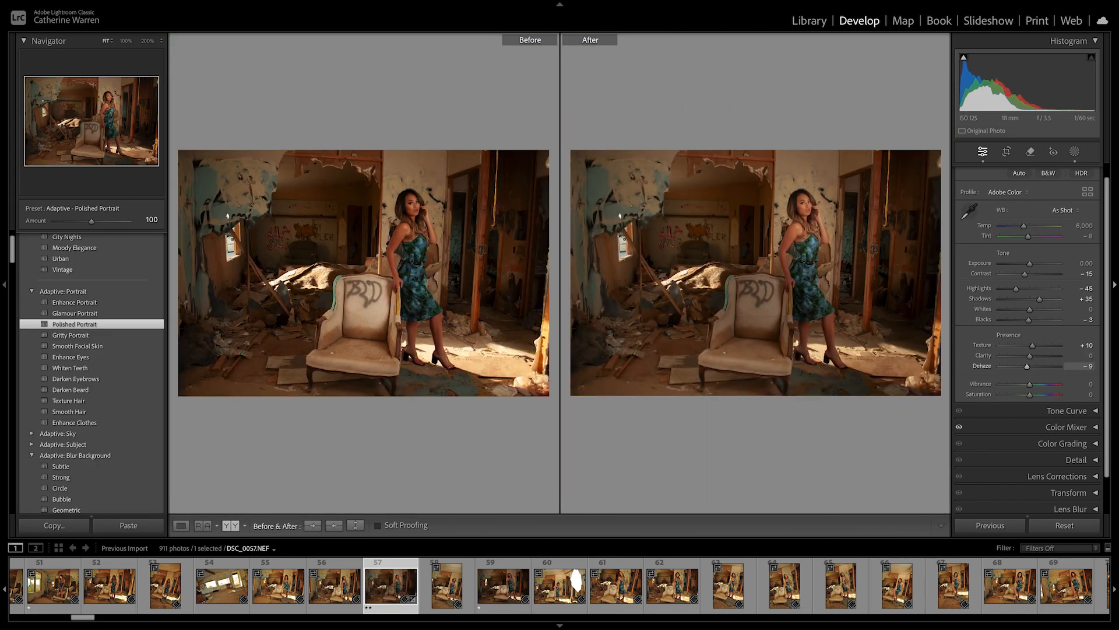
drag(1028, 367, 1025, 367)
drag(1025, 366, 1031, 366)
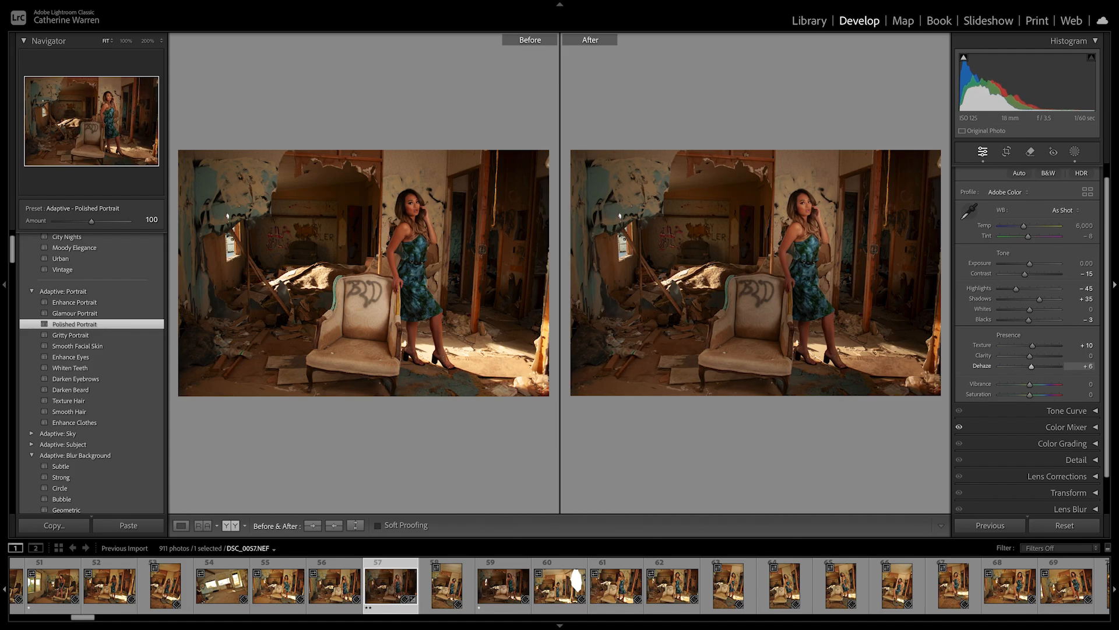
drag(1032, 366, 1036, 366)
mouse_move(1036, 366)
mouse_down()
mouse_move(1023, 366)
mouse_move(1038, 366)
mouse_up()
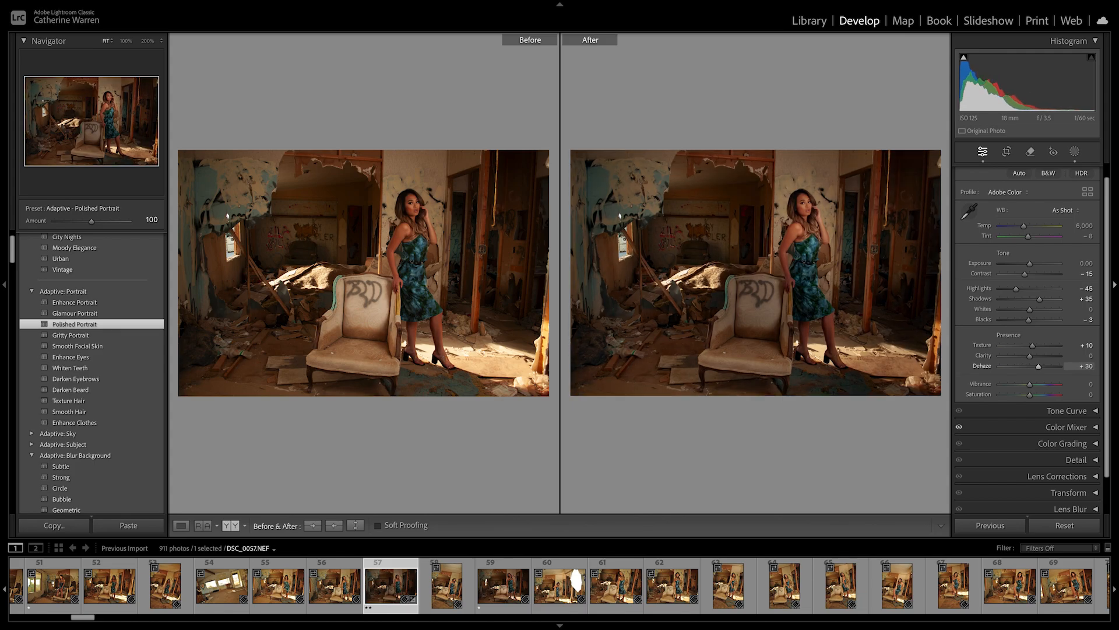
drag(1038, 367, 1033, 366)
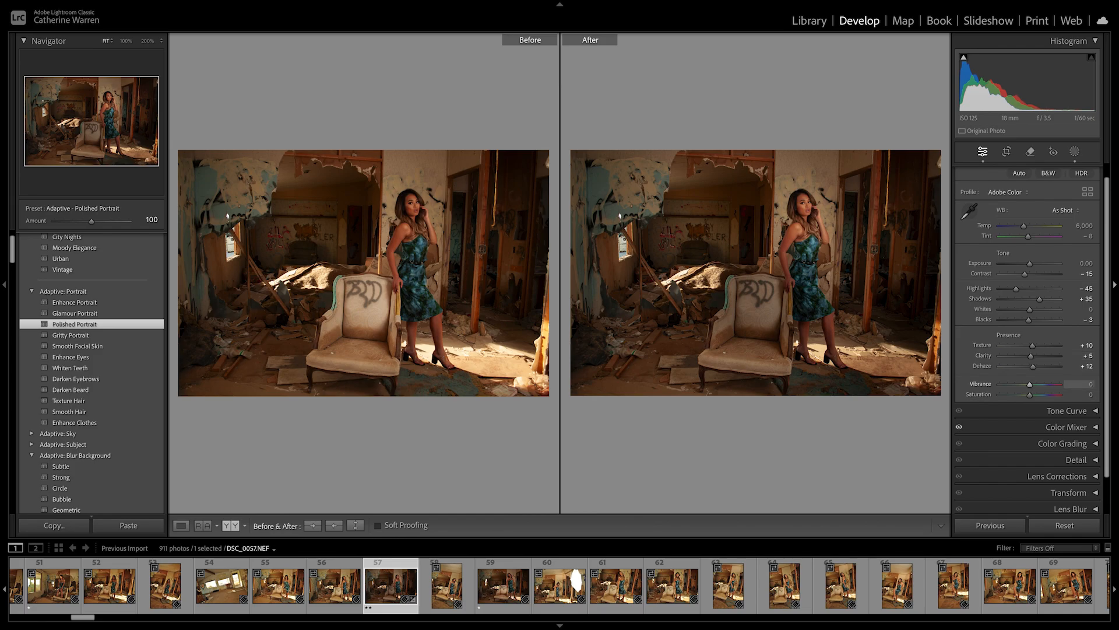
Step: Try a lower vibrance on the photo and return it to 0
drag(1029, 384, 1023, 384)
drag(1023, 384, 1029, 384)
drag(1028, 384, 1030, 385)
Step: Reopen the radial gradient Mask 2, set its exposure to -0.50 and close masking
scroll(1029, 338, up, 2)
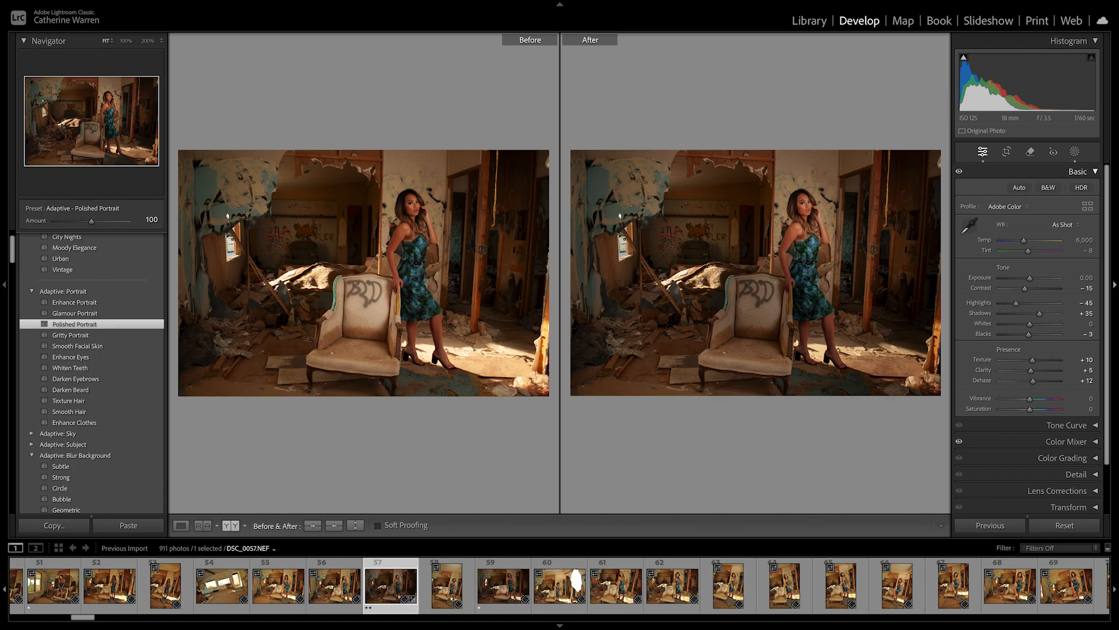
click(1077, 171)
click(1075, 151)
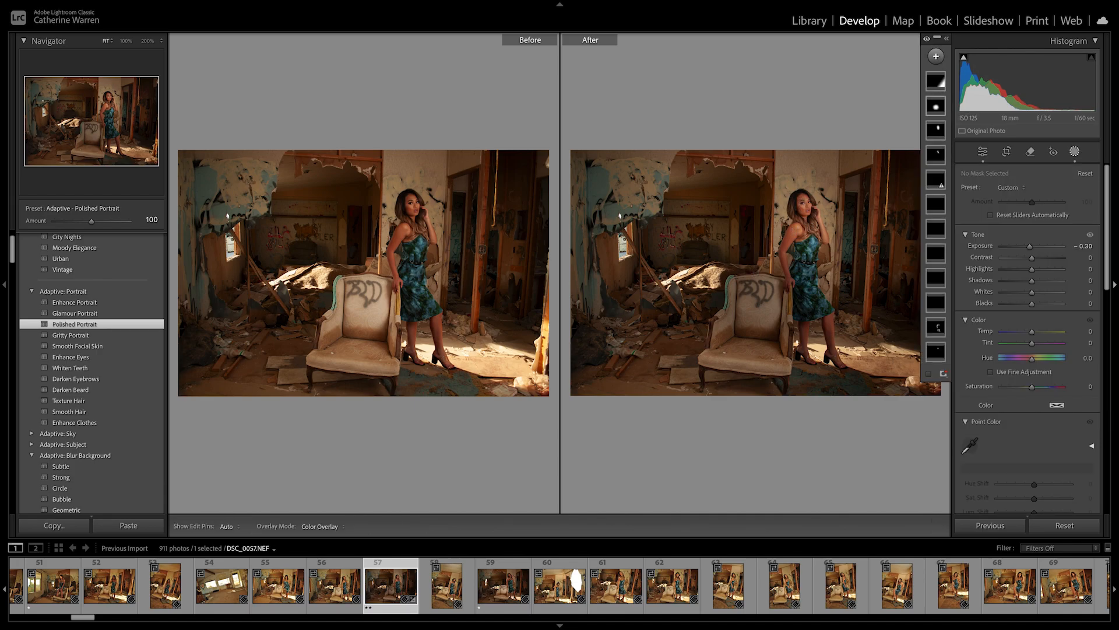
click(936, 106)
drag(1024, 277, 1029, 277)
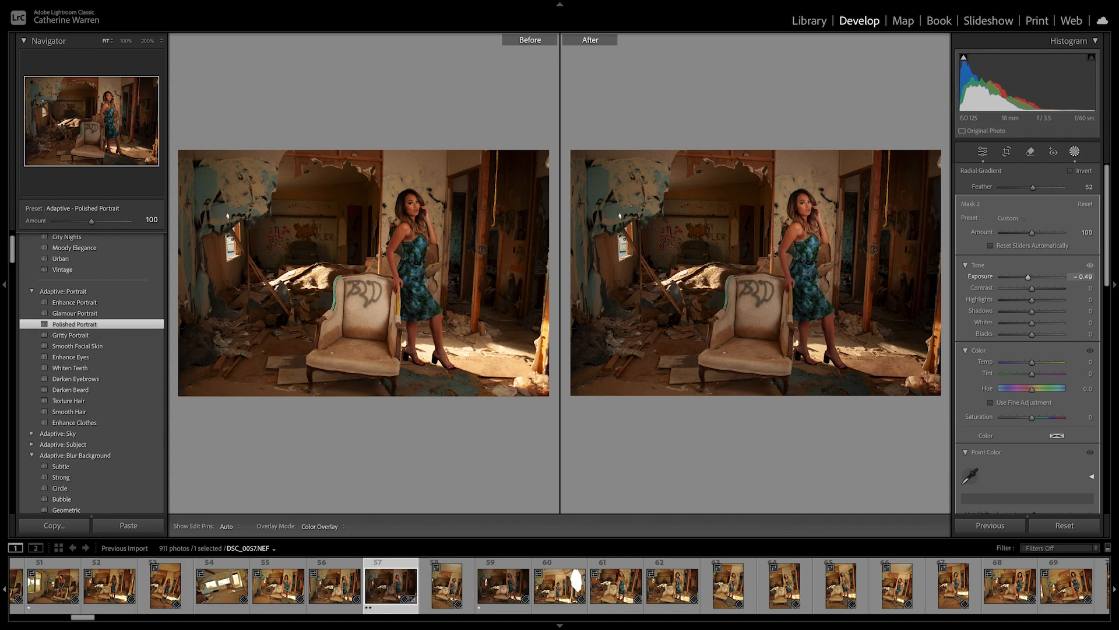
drag(1027, 277, 1028, 277)
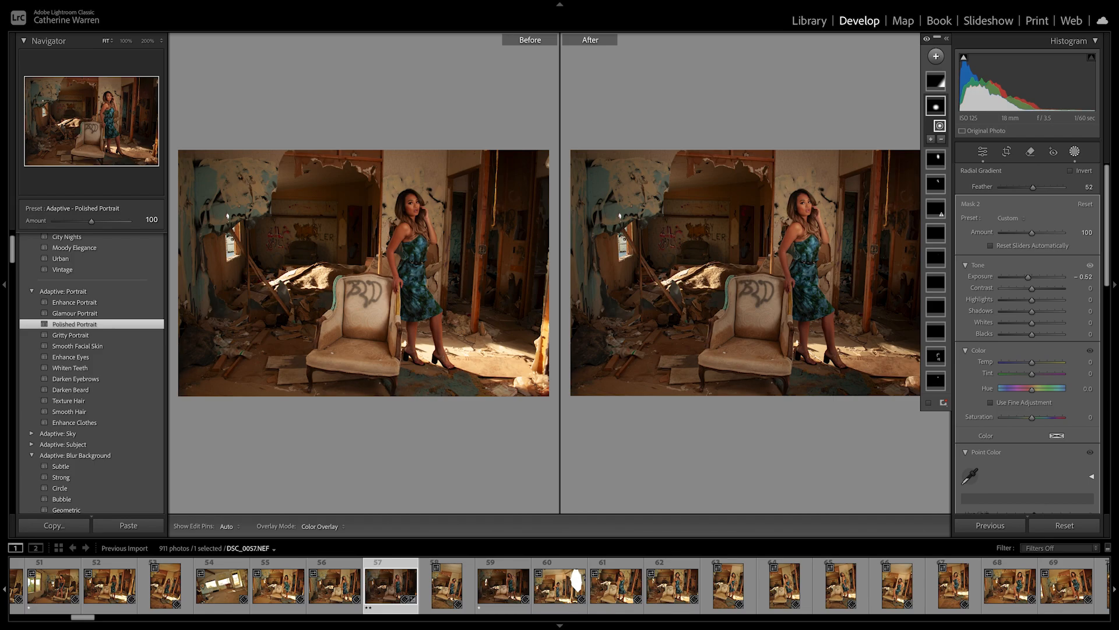
click(1083, 277)
key(BackSpace)
text(-.50)
key(Return)
scroll(1027, 350, down, 5)
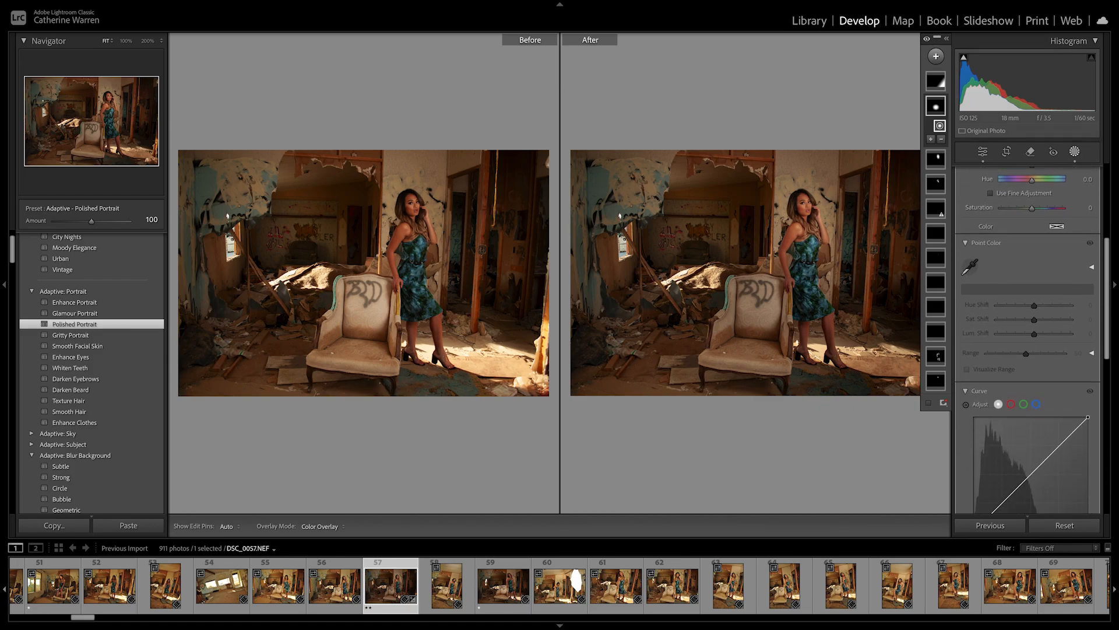
scroll(1028, 341, down, 10)
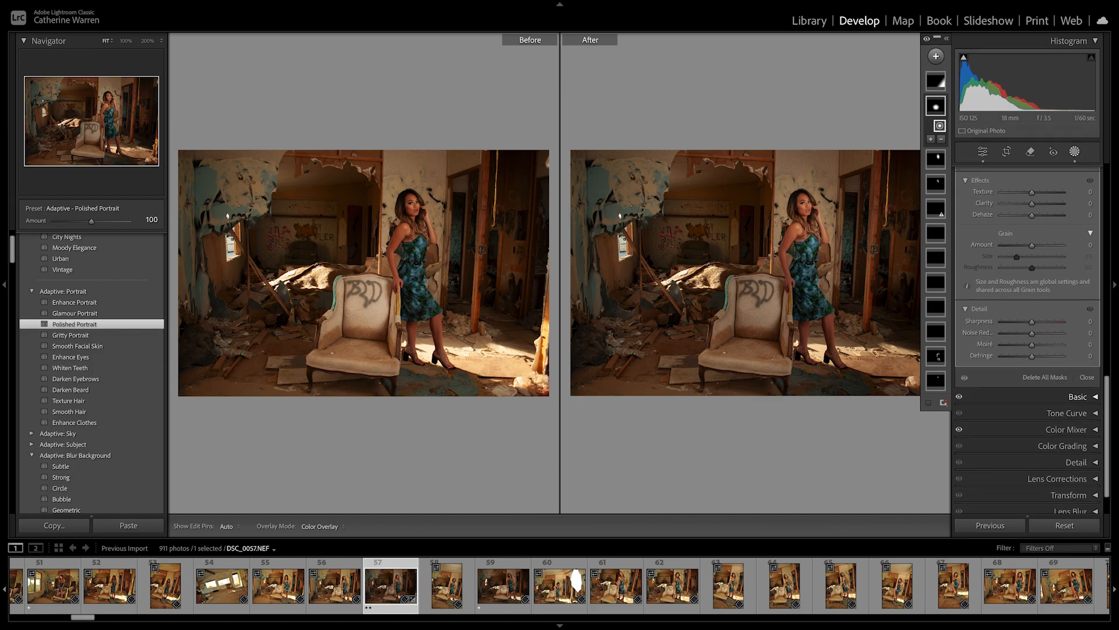
click(1086, 377)
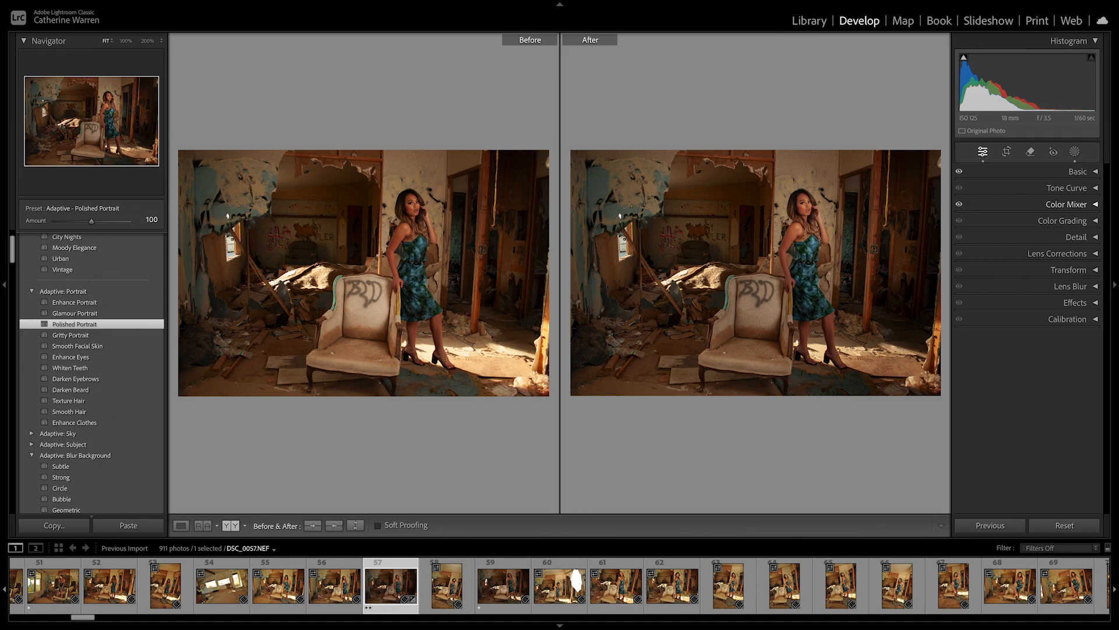
Step: Set the orange saturation to -15 in the Color Mixer, checking the model's skin tone up close
click(1067, 188)
click(1067, 188)
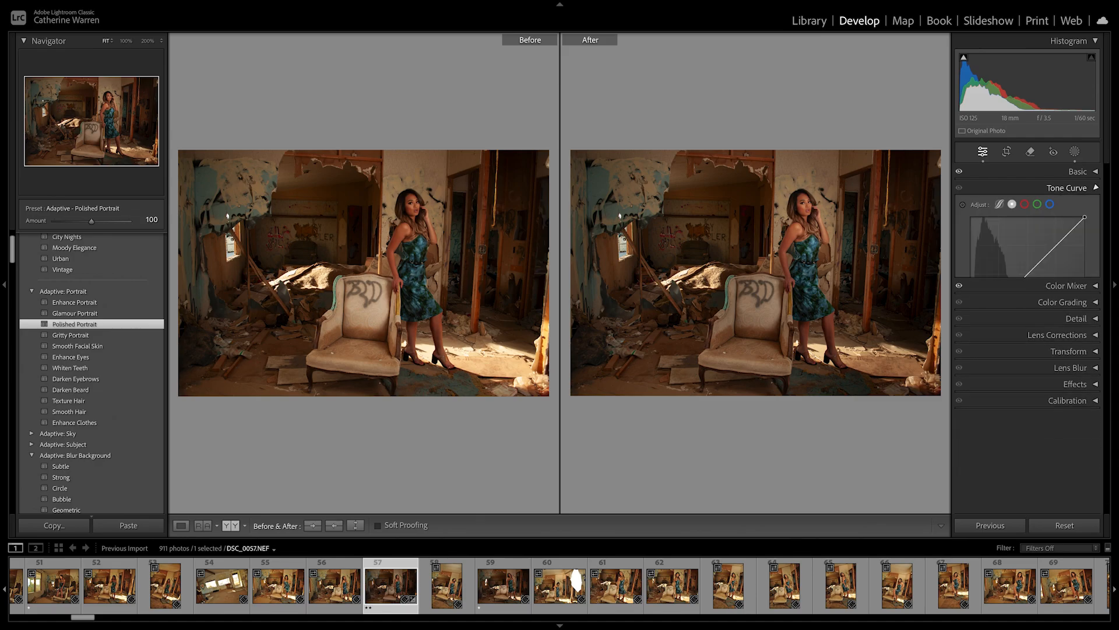
click(1067, 204)
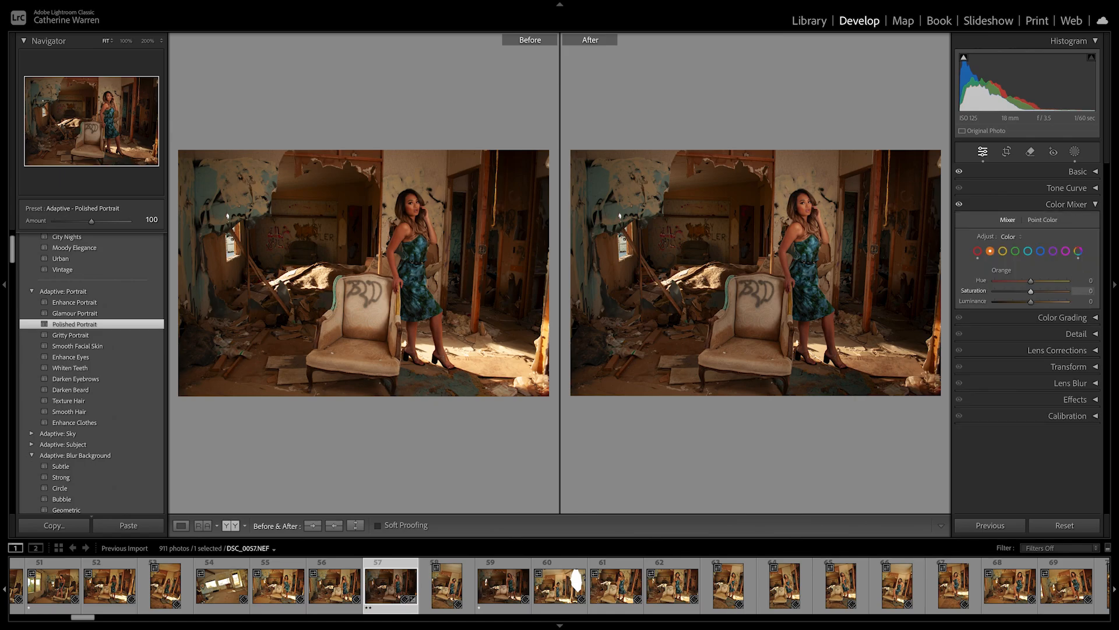
drag(1031, 291, 1027, 291)
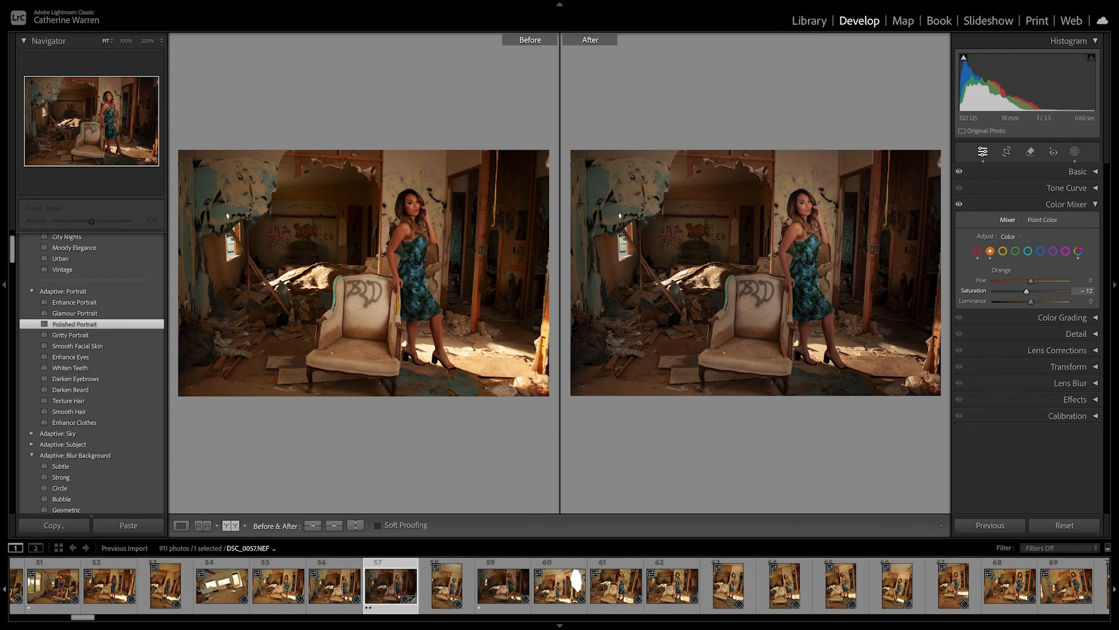
click(814, 211)
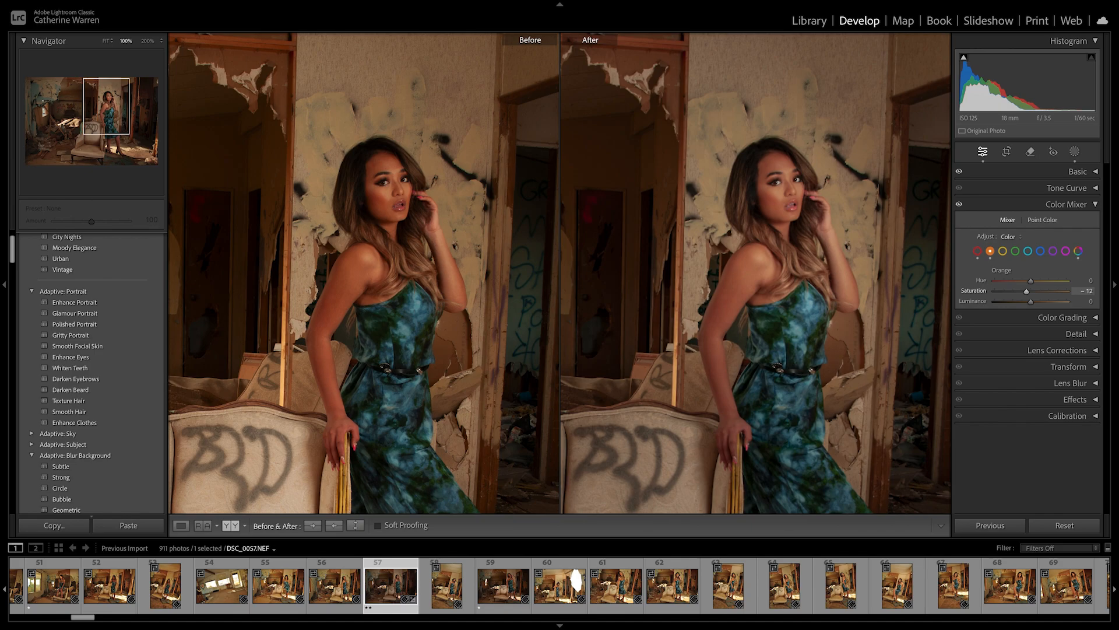
drag(1027, 291, 1021, 291)
drag(1021, 290, 1024, 291)
key(z)
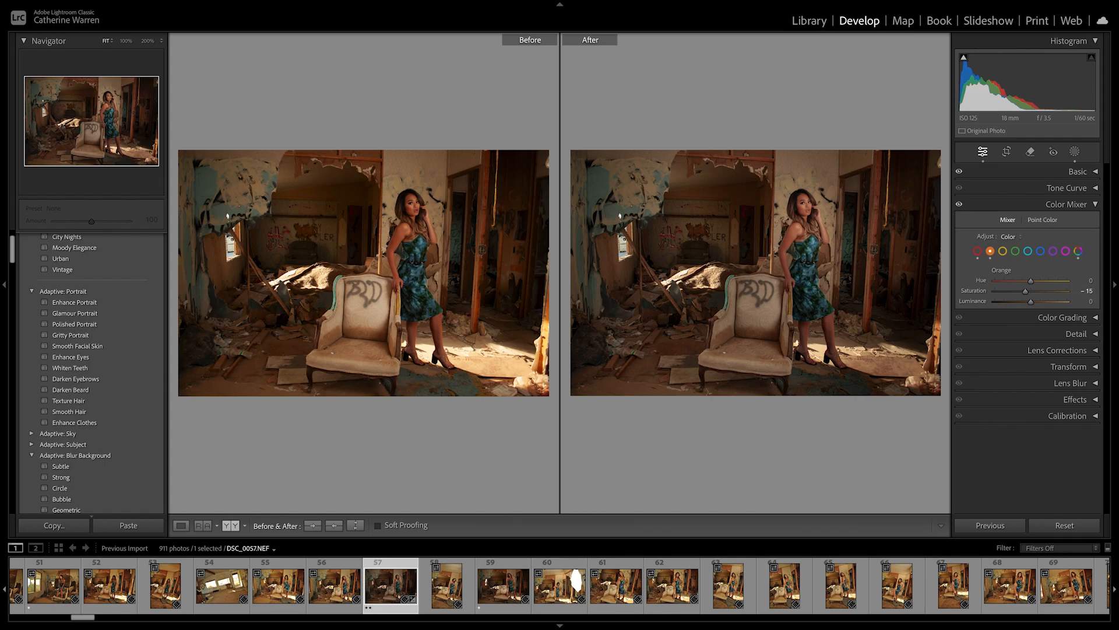
Step: Adjust the yellow saturation slightly in the Color Mixer and close the mixer
click(978, 251)
click(1003, 252)
drag(1030, 291, 1032, 291)
click(1066, 204)
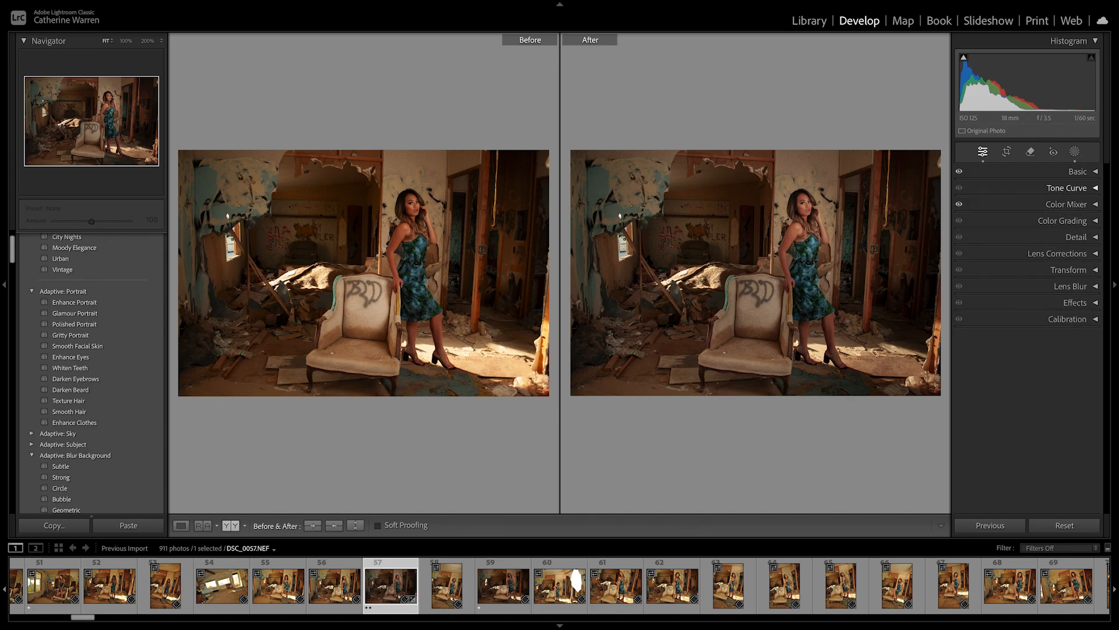
Step: Add a midtone point to the green channel of the Tone Curve and nudge it slightly to refine the color
click(1067, 188)
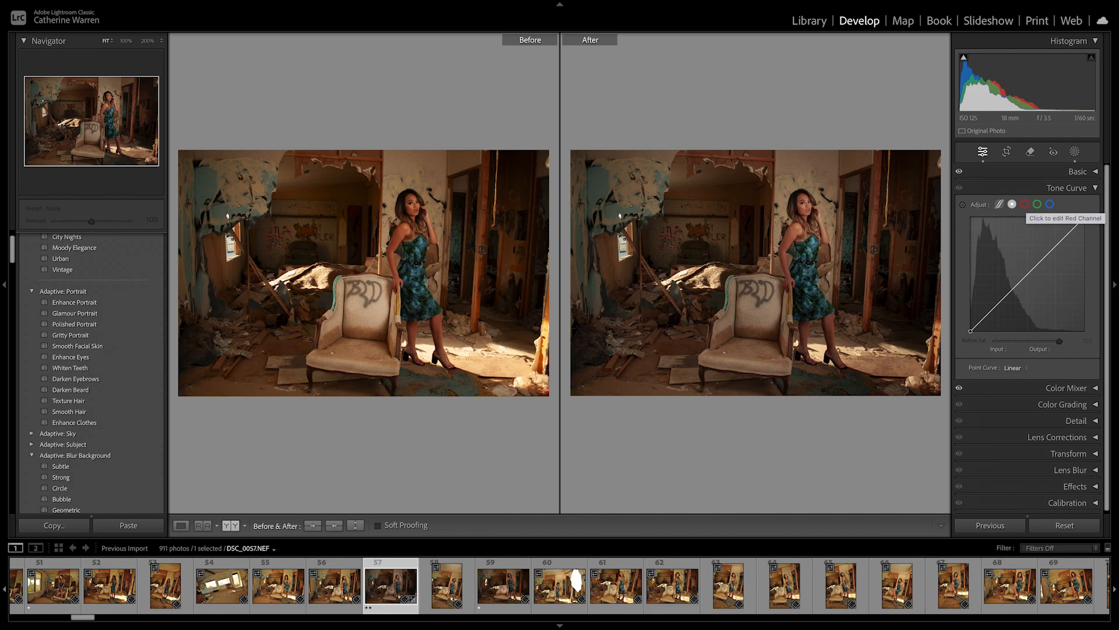
click(1038, 205)
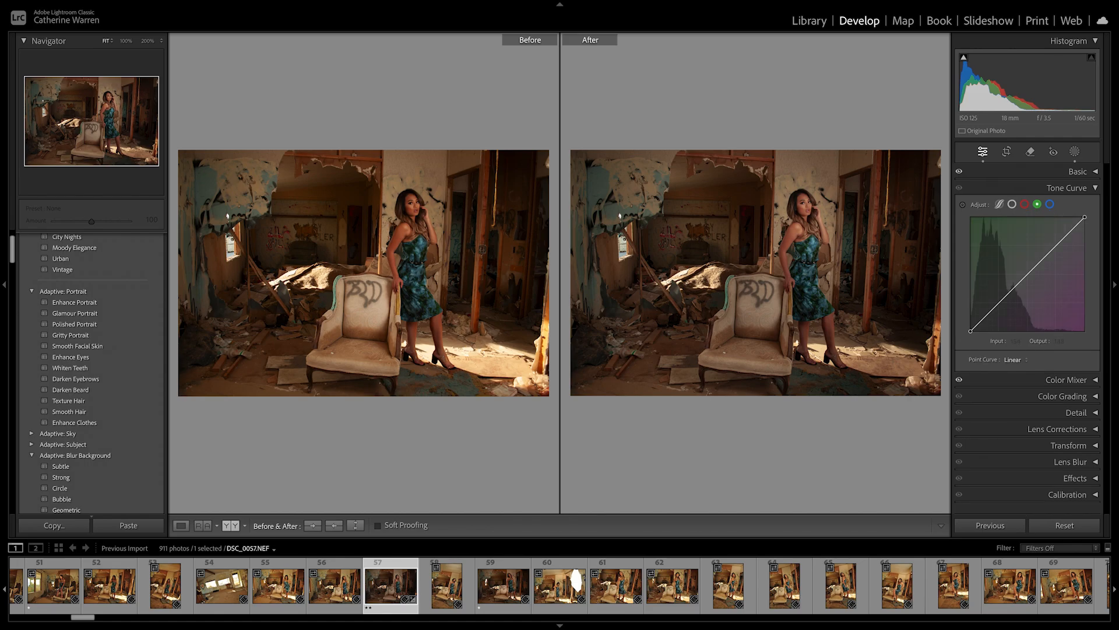
mouse_move(1041, 261)
mouse_down()
mouse_move(1043, 242)
mouse_move(1038, 264)
mouse_up()
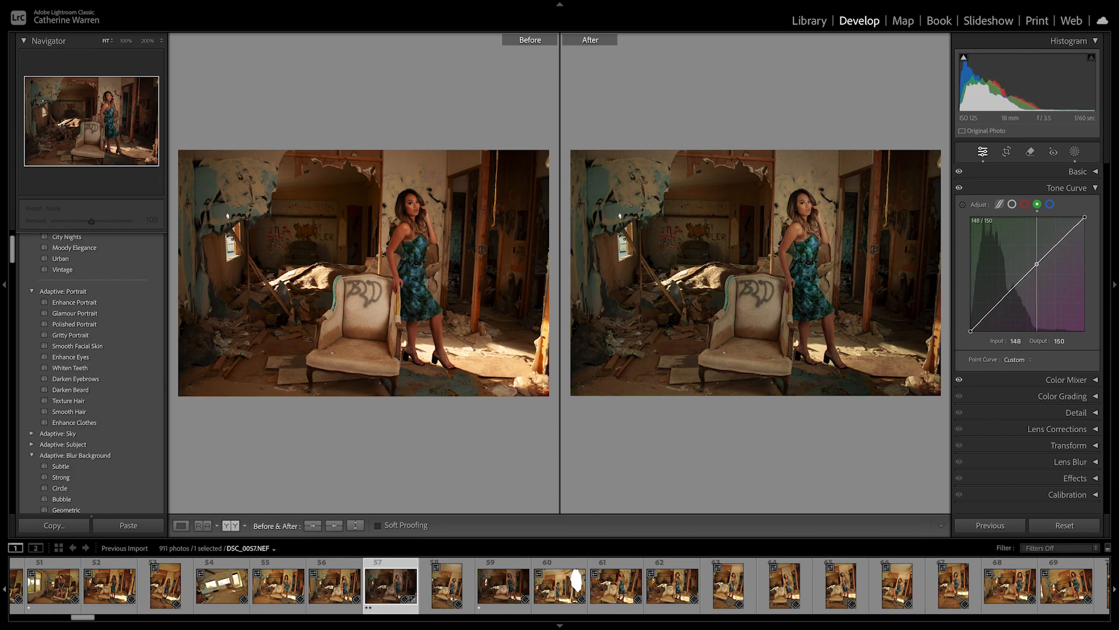
drag(1038, 264, 1038, 264)
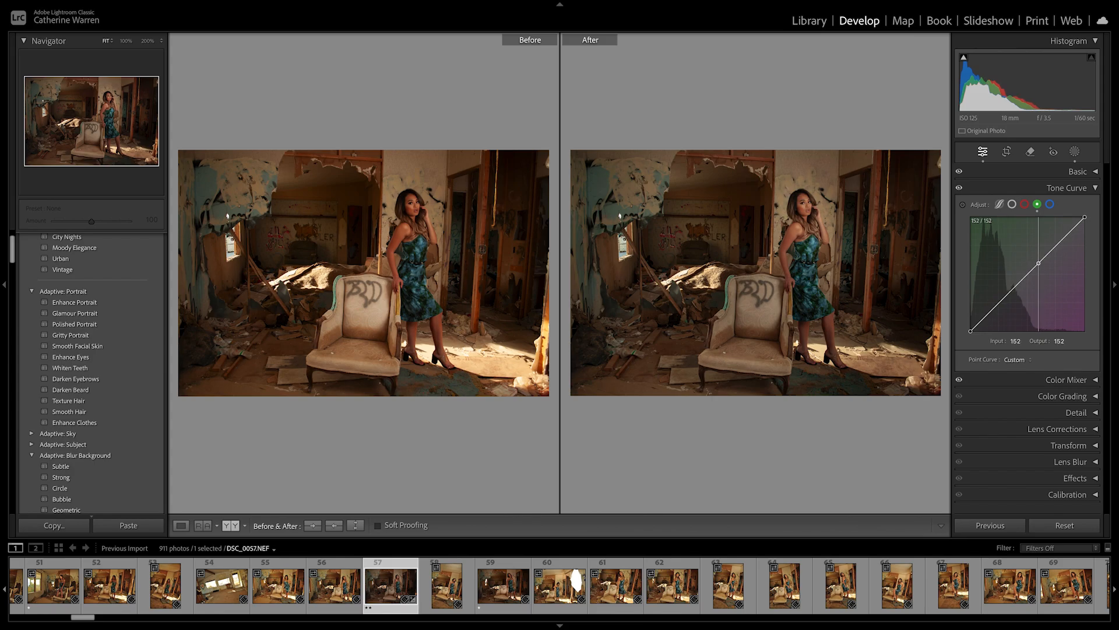
drag(1037, 265, 1037, 264)
Step: Raise the midtones of the blue channel slightly in the Tone Curve and close the curve settings
click(1050, 204)
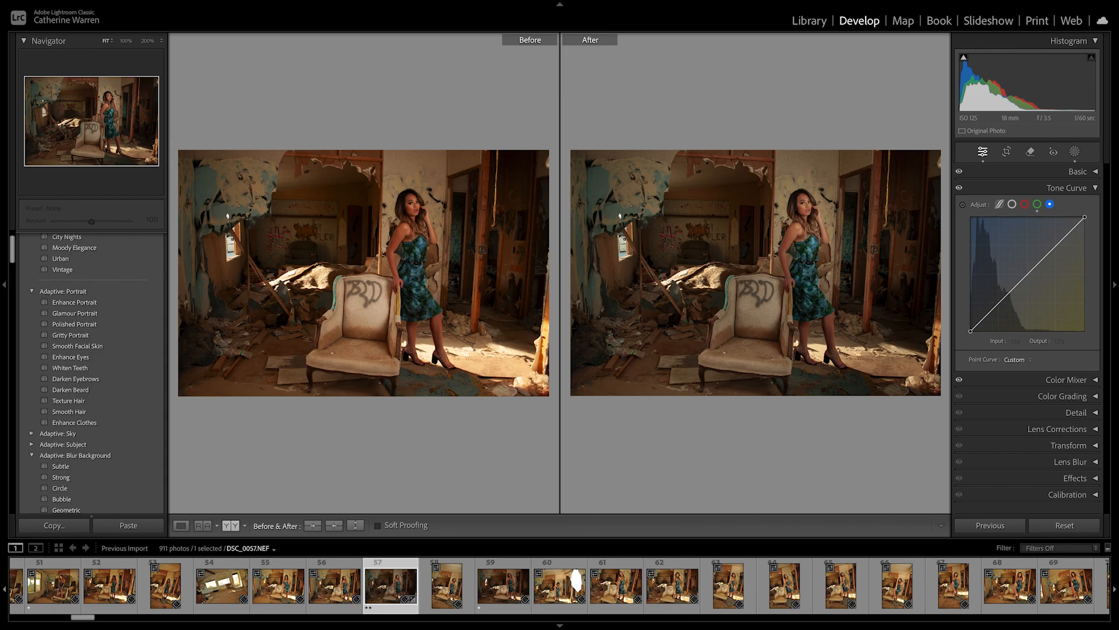
drag(1029, 272, 1031, 270)
click(1067, 188)
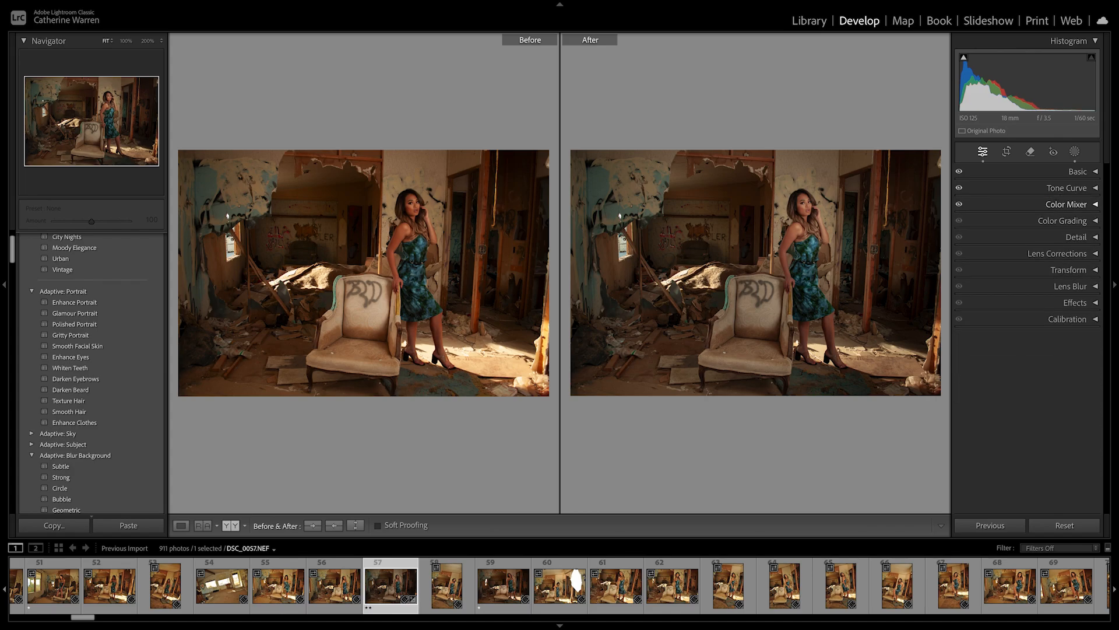
Step: Enable Remove Chromatic Aberration and Enable Profile Corrections in the Lens Corrections, then collapse those settings
click(1057, 253)
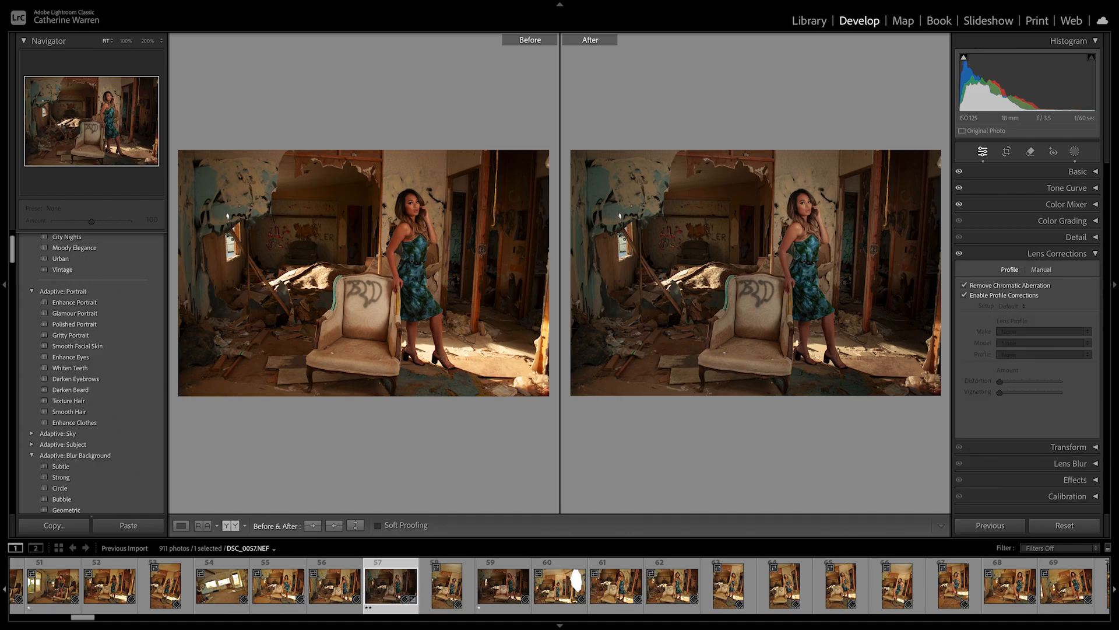
click(1057, 253)
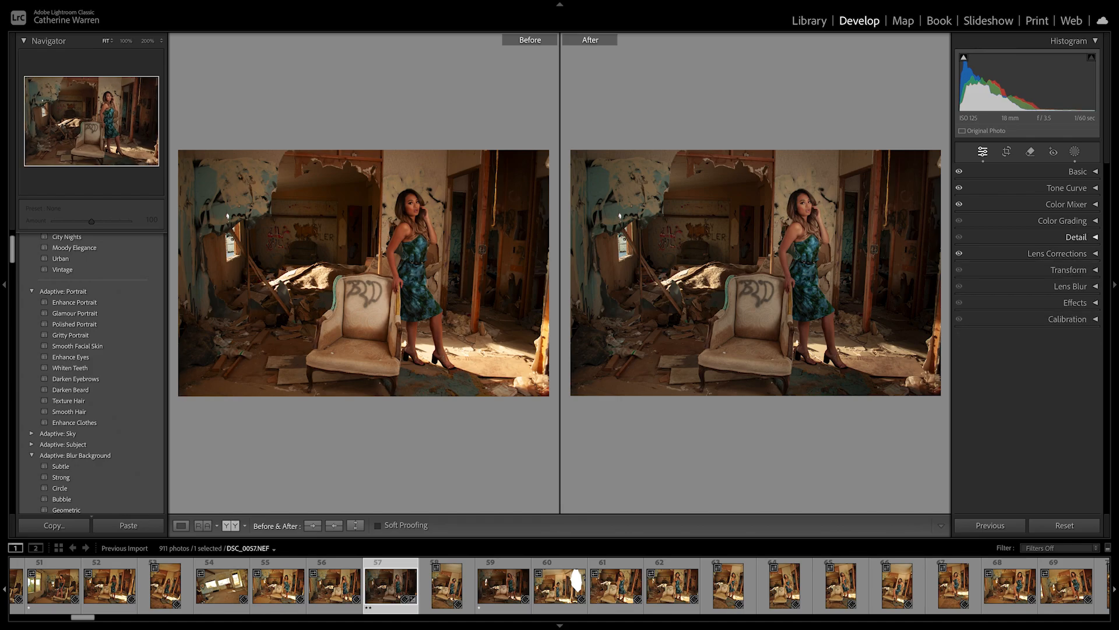
Step: Review the Detail sharpening settings with the photo at 100%, and look through the Effects and Lens Blur settings
click(1076, 237)
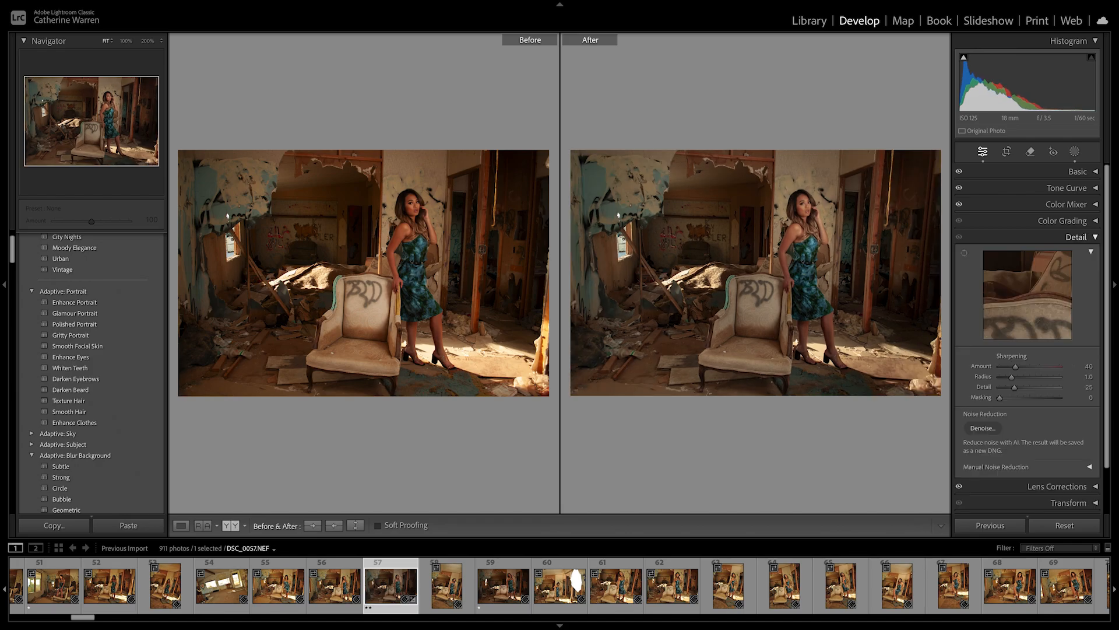
click(904, 318)
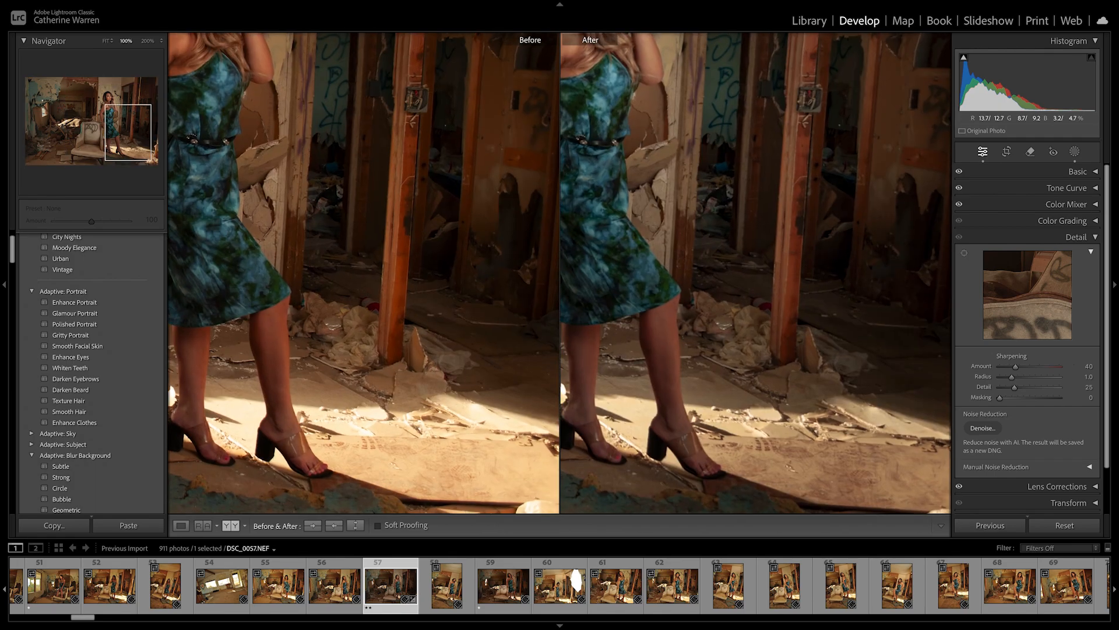
drag(904, 318, 801, 262)
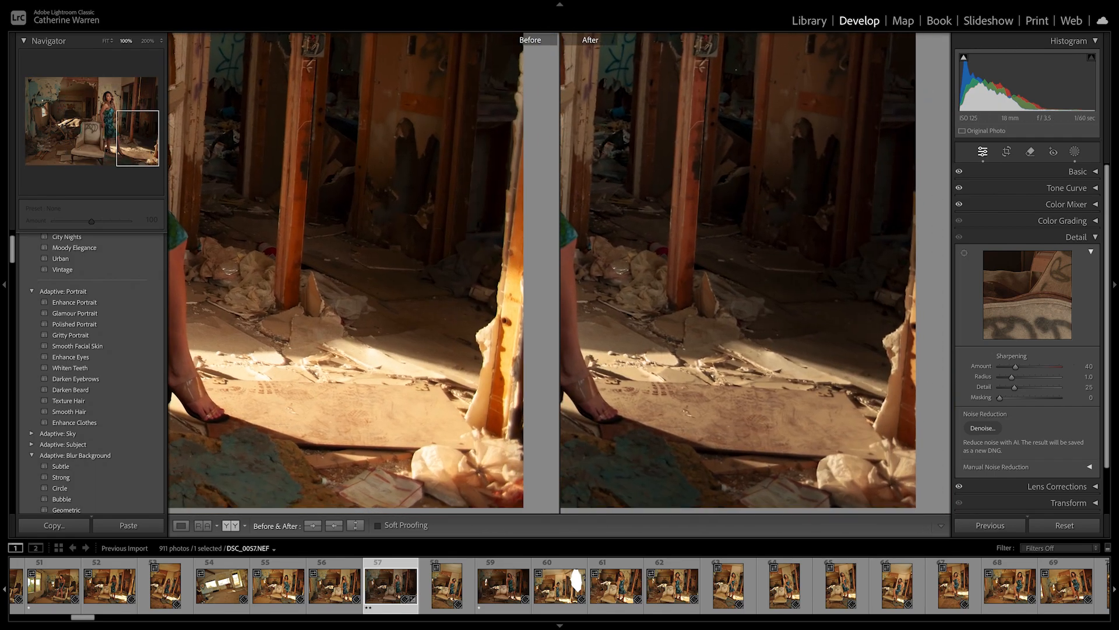
click(1076, 237)
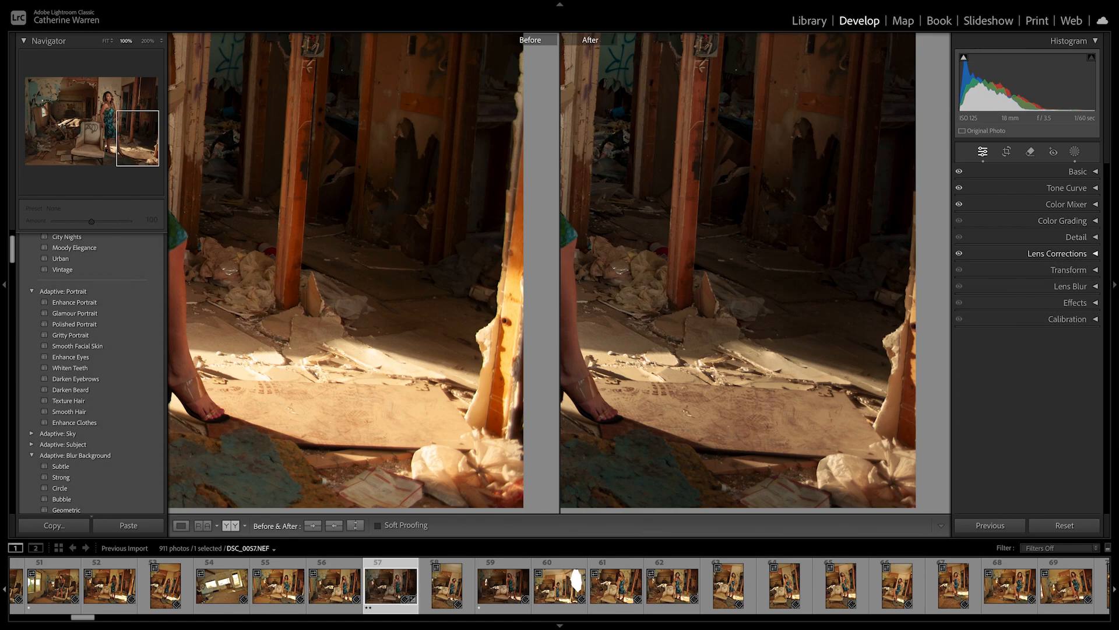
key(z)
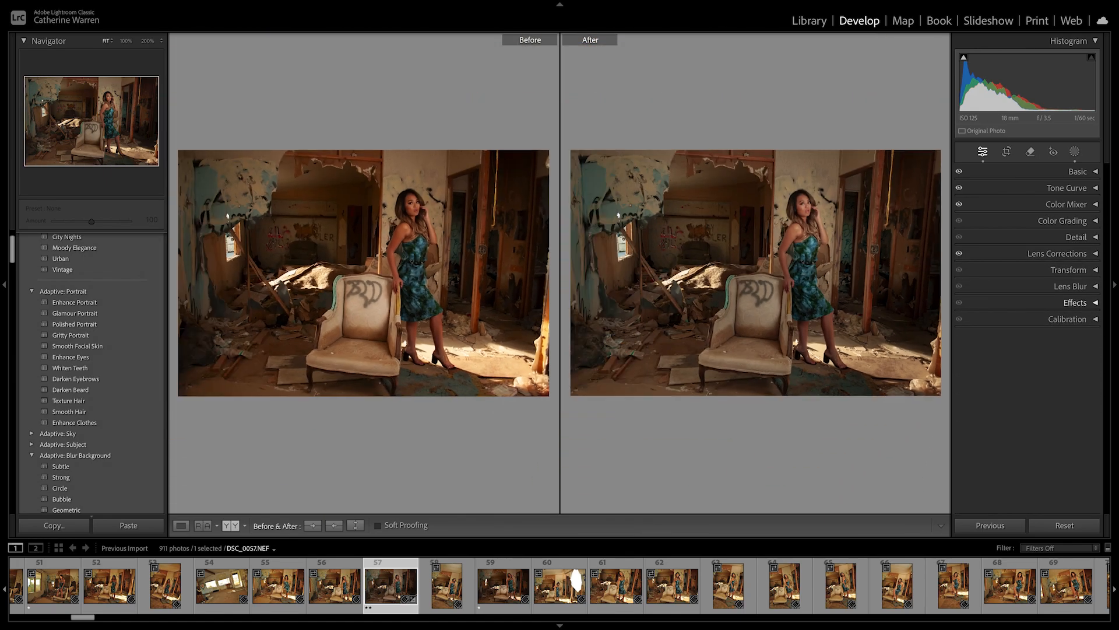
click(1075, 302)
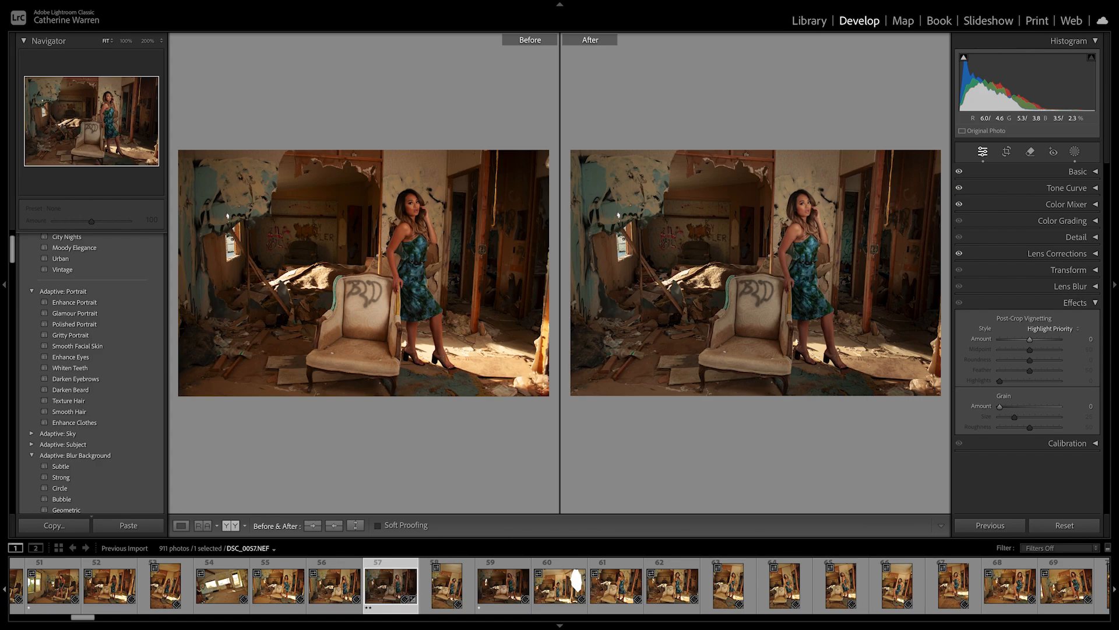
click(1075, 303)
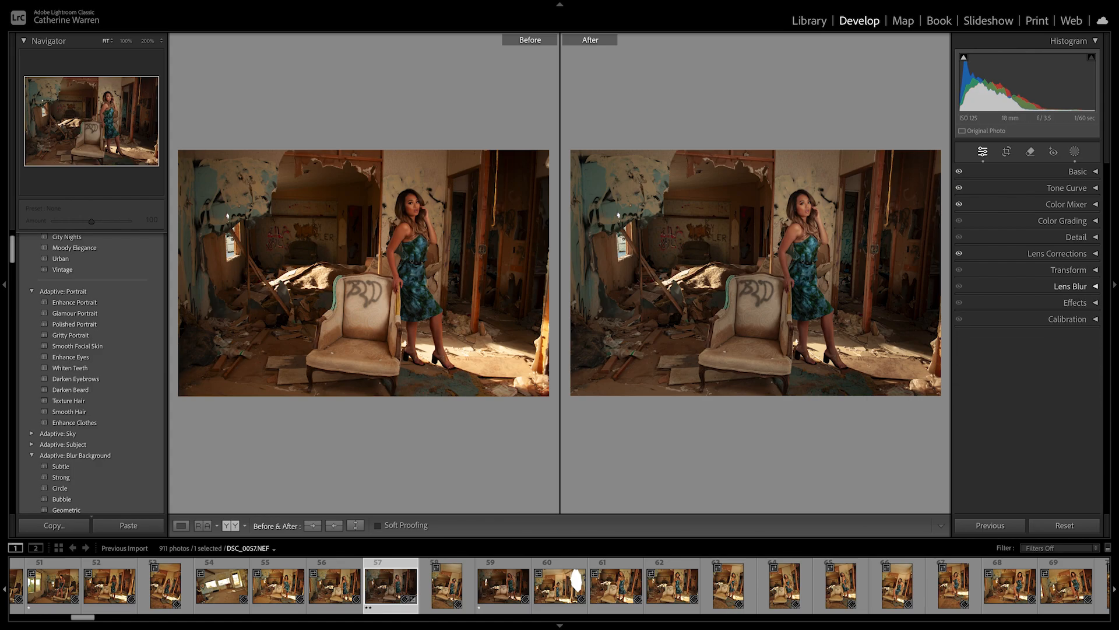
click(1070, 286)
click(1070, 286)
Step: Straighten the photo with the Level Upright correction and collapse the Transform settings
click(1068, 269)
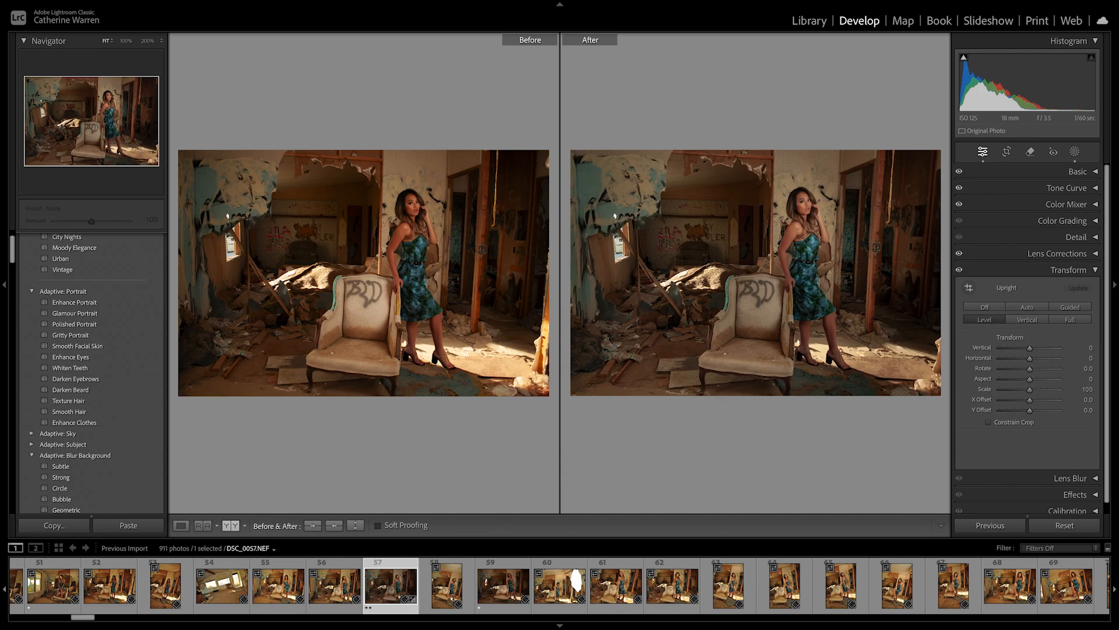
click(1069, 269)
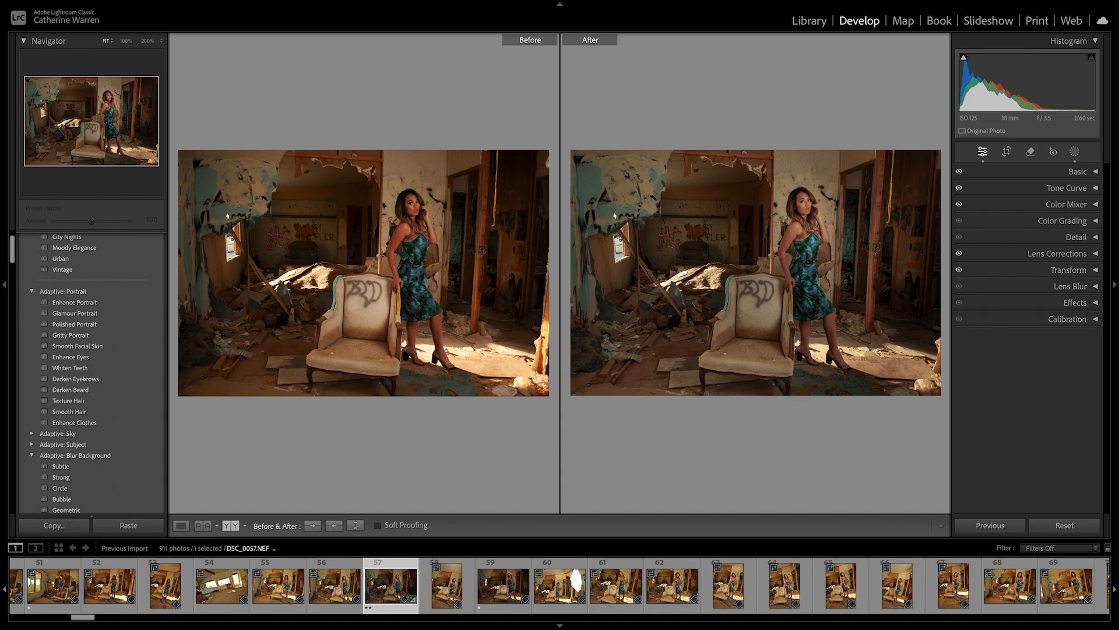
Step: Erase the small white chip on the chair's seat using generative AI removal with a brush size of 9
click(733, 354)
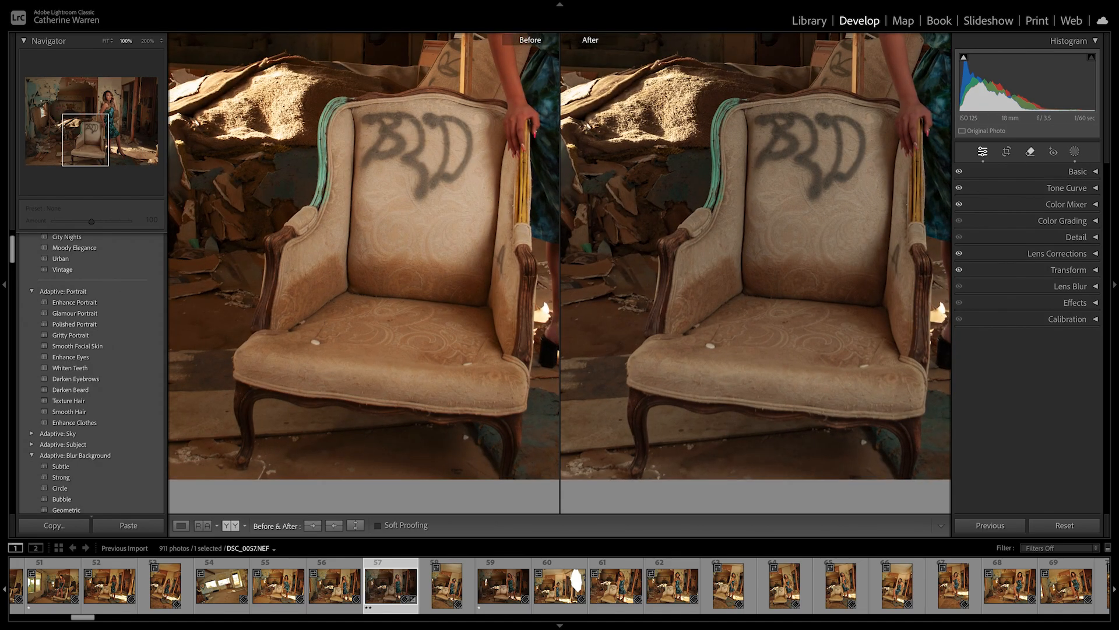
click(1030, 152)
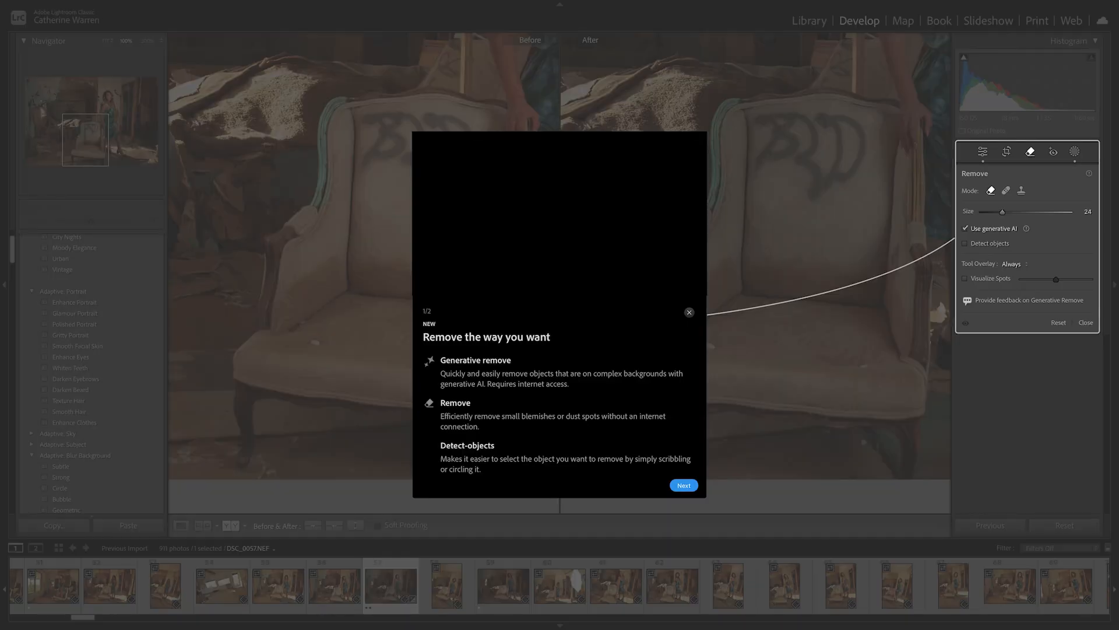
click(684, 485)
click(689, 313)
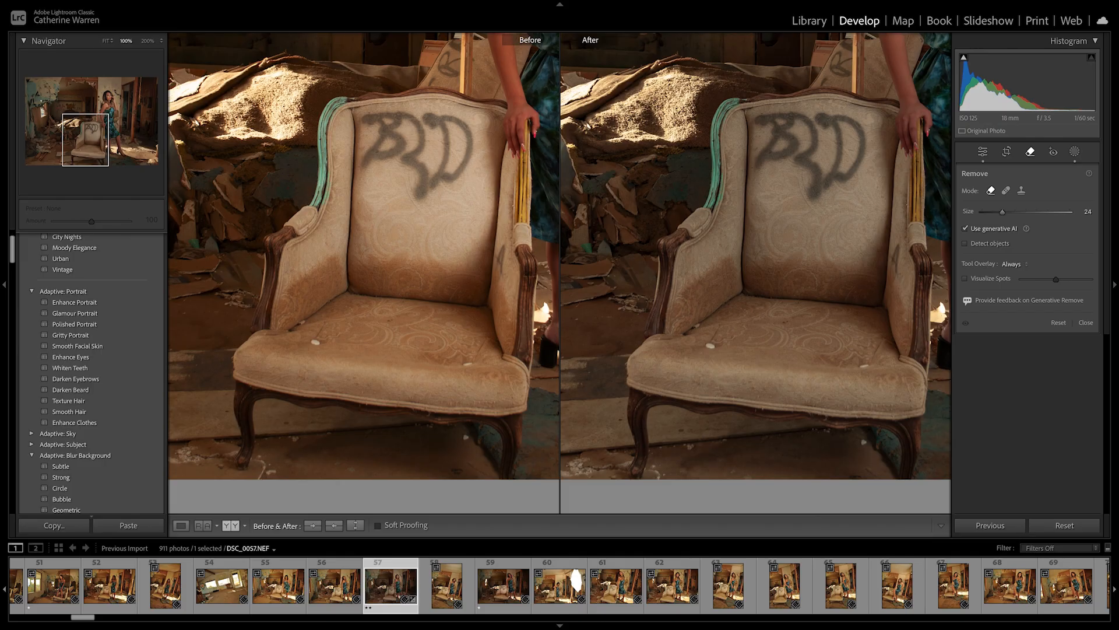
scroll(720, 327, down, 5)
click(712, 346)
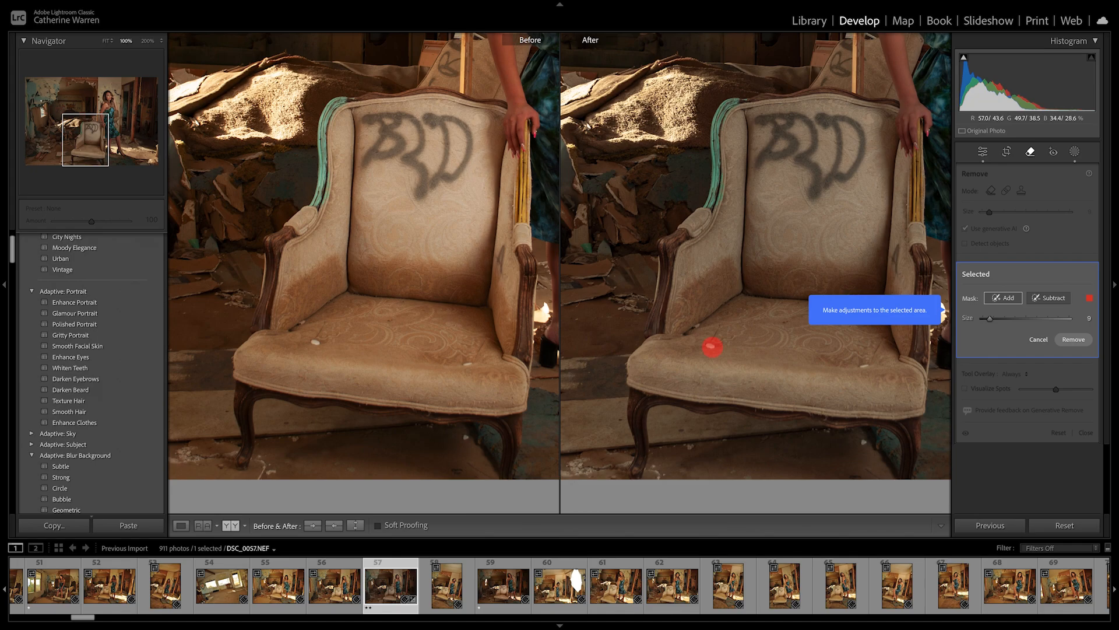
click(1074, 340)
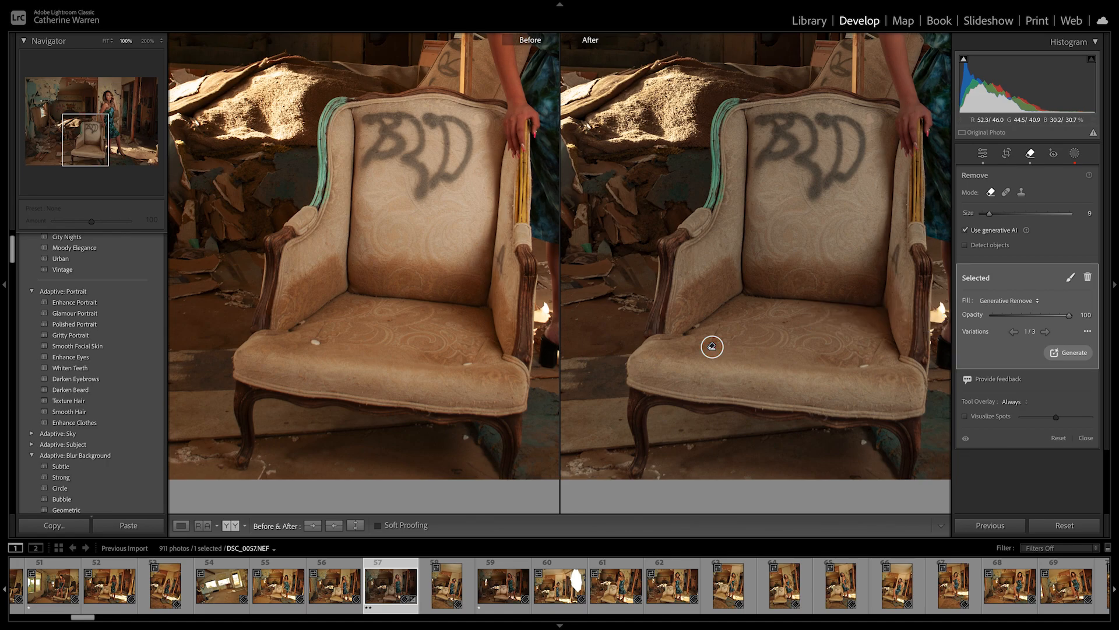
click(1086, 437)
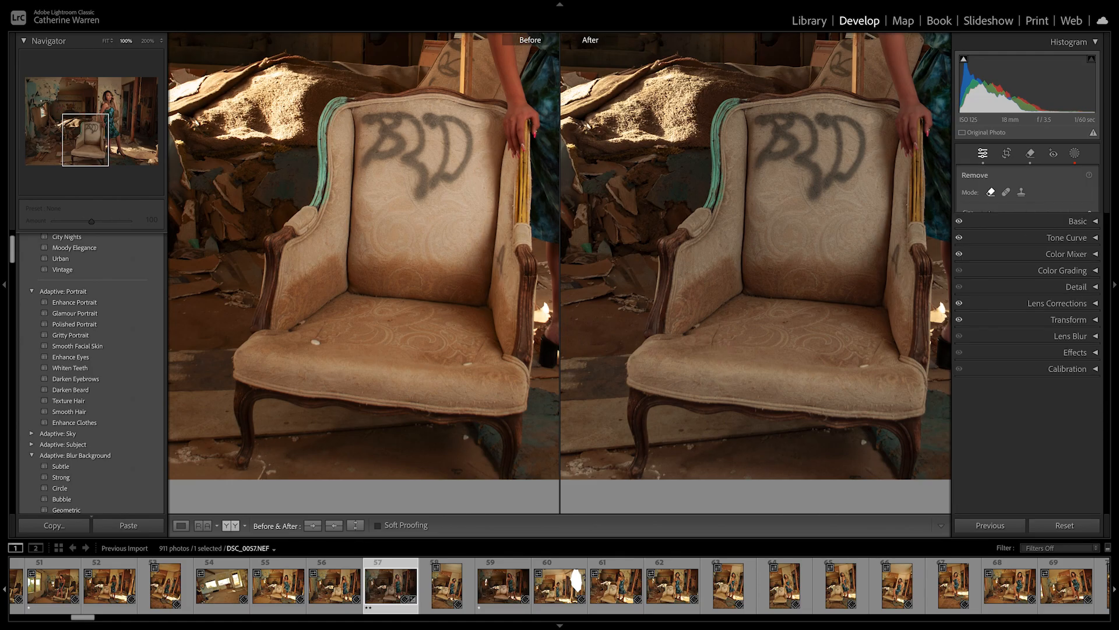
click(828, 350)
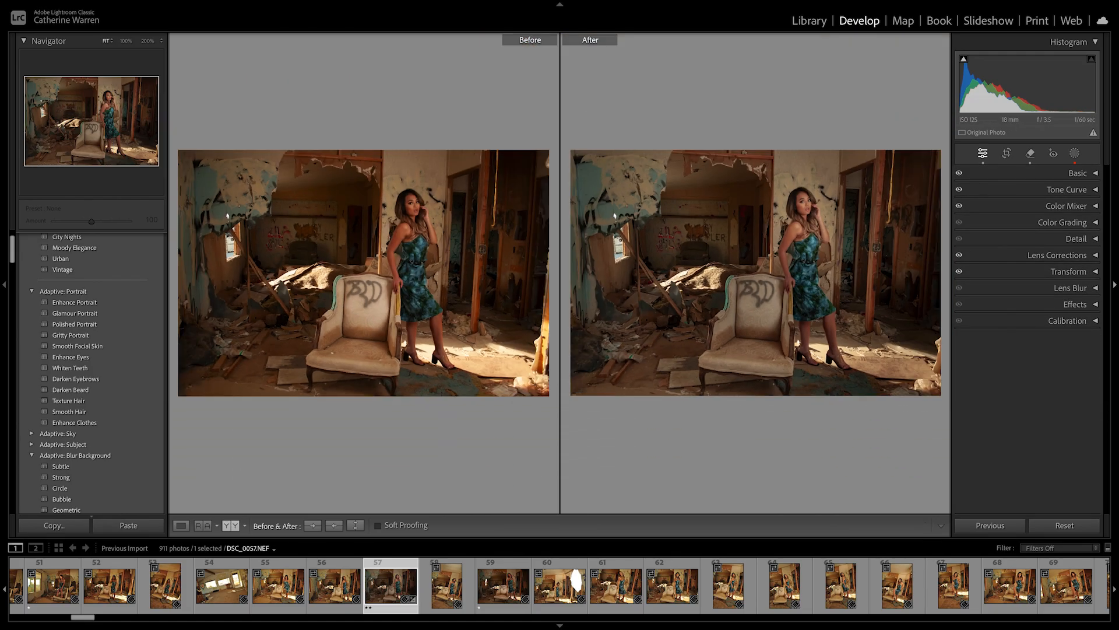
click(1075, 304)
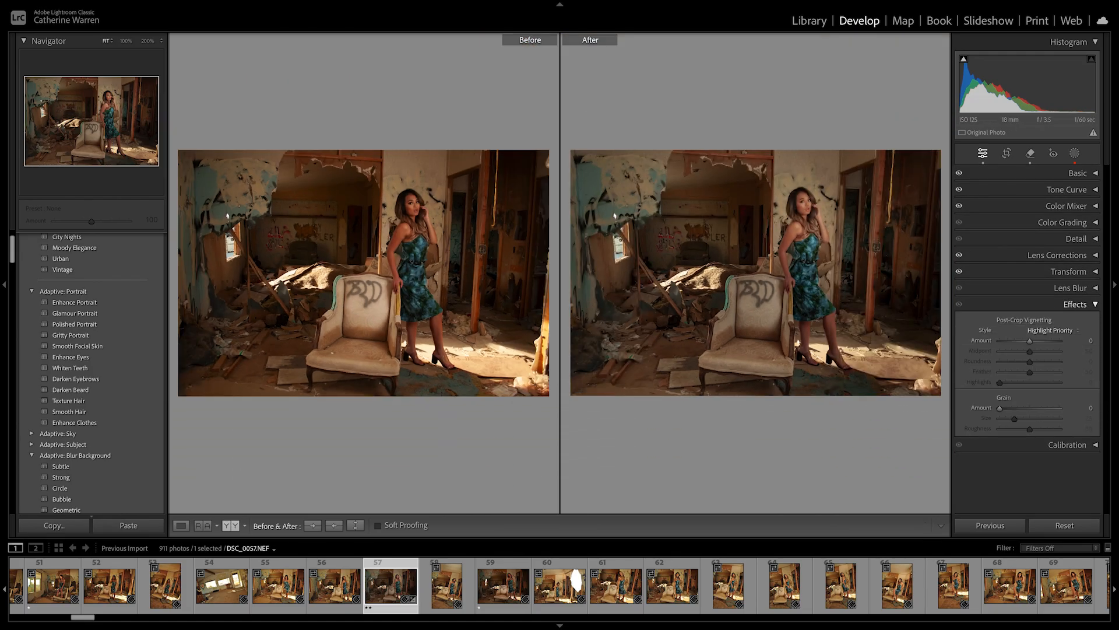
click(1075, 304)
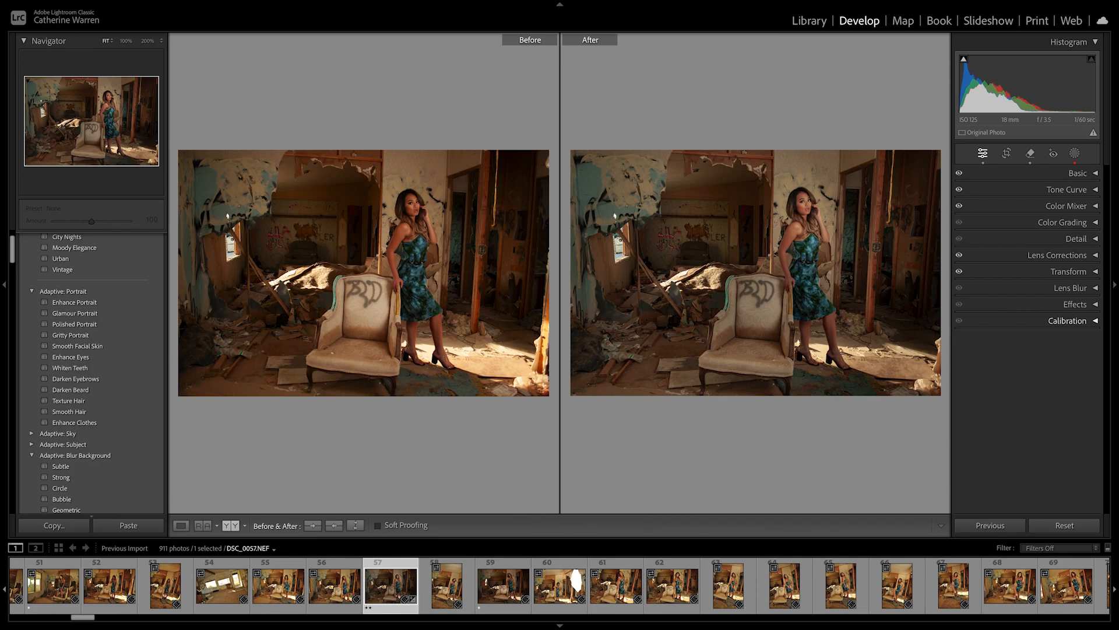
click(1068, 321)
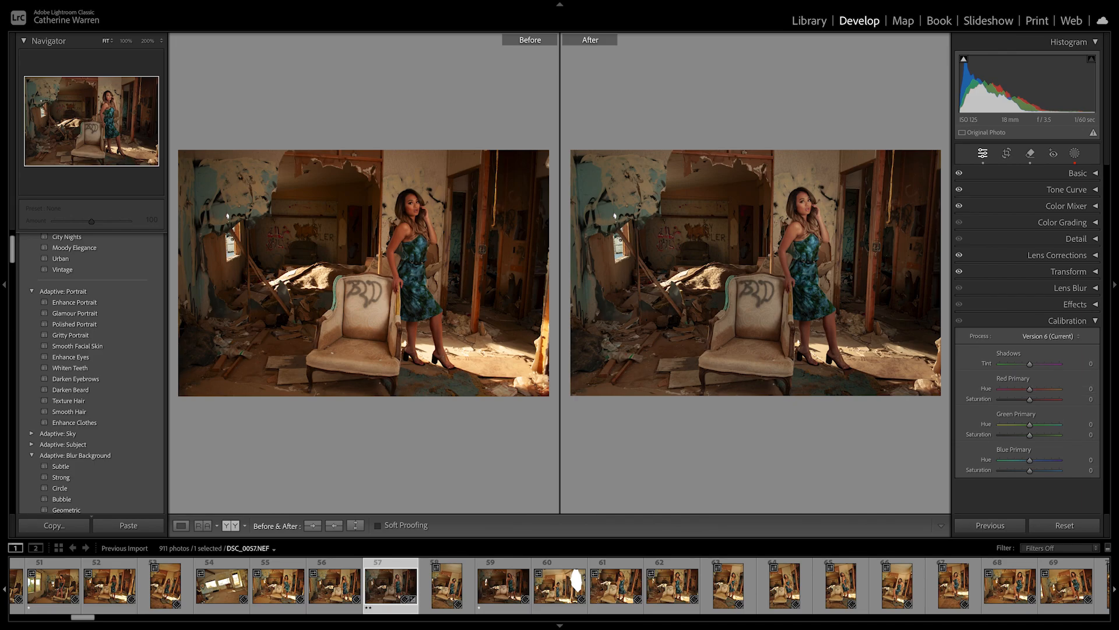
click(1068, 320)
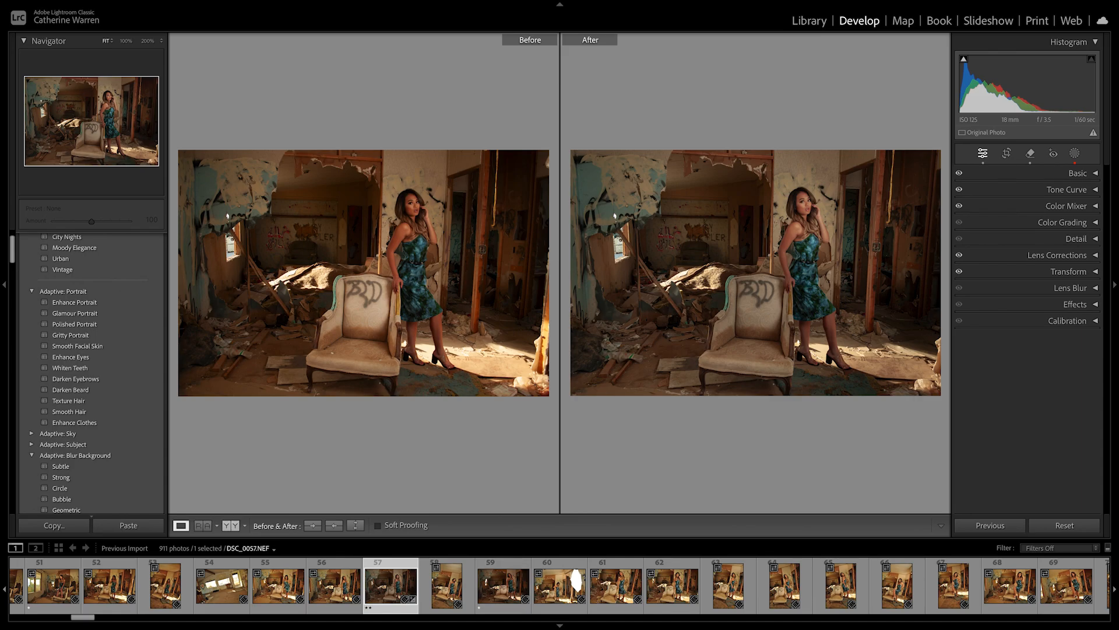
Step: Leave the before/after comparison for the single-photo view and move ahead to DSC_0091, the model reclining on the chair
click(181, 526)
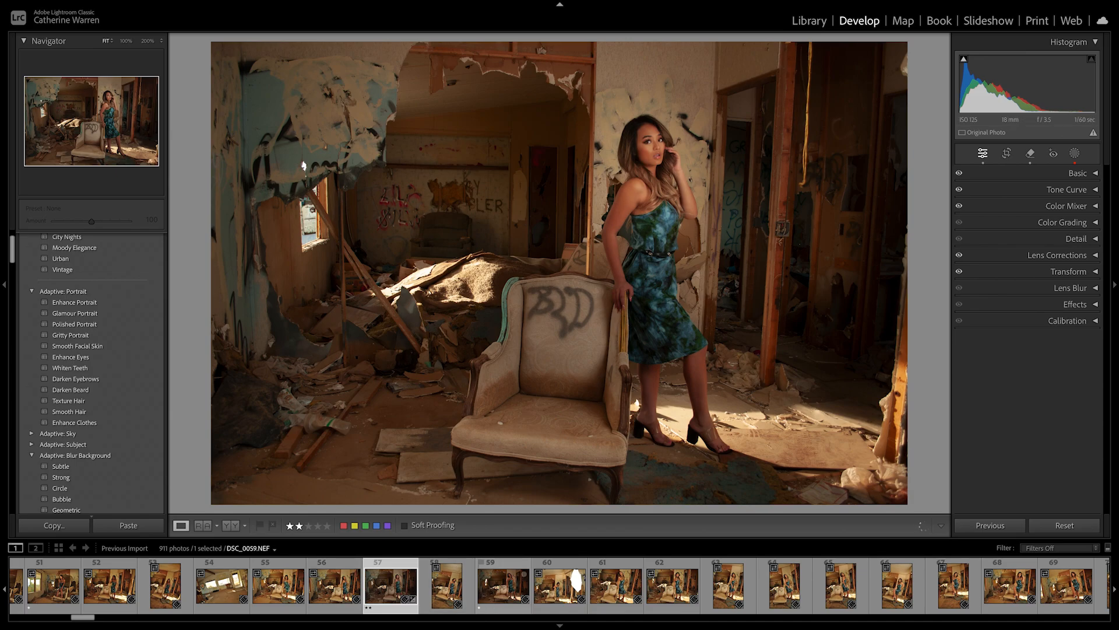
key(Right)
key(Right)
key(Right)
key(Right)
key(Right)
key(Right)
key(Right)
key(Right)
key(Right)
key(Right)
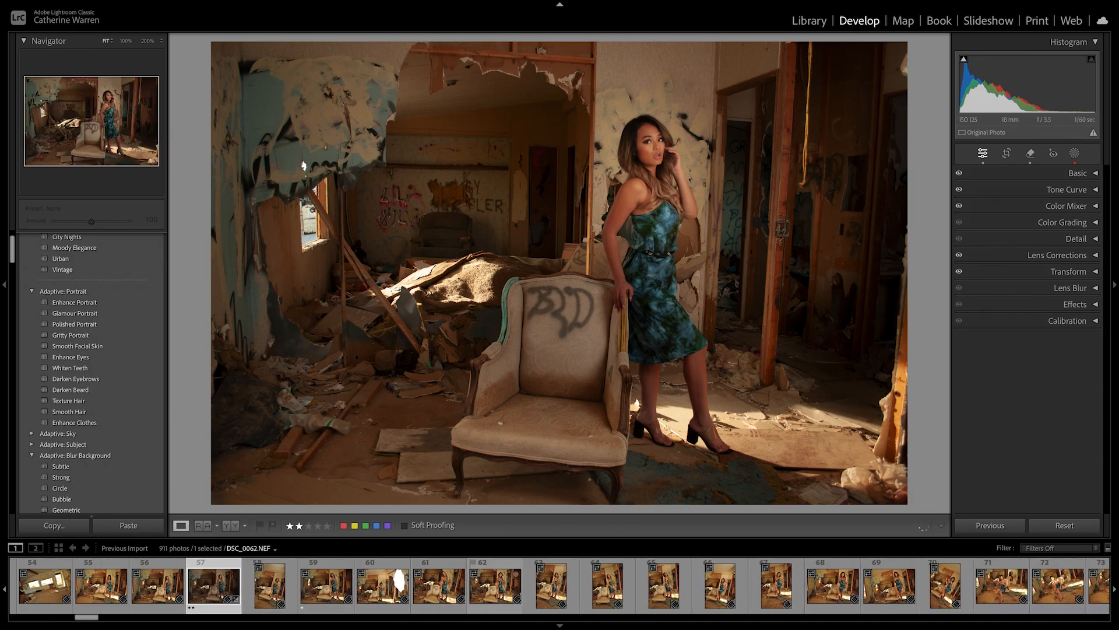
key(Right)
key(Right)
key(Right)
key(Right)
key(Right)
key(Right)
key(Right)
key(Right)
key(Right)
key(Right)
key(Right)
key(Right)
key(Right)
key(Right)
key(Right)
key(Right)
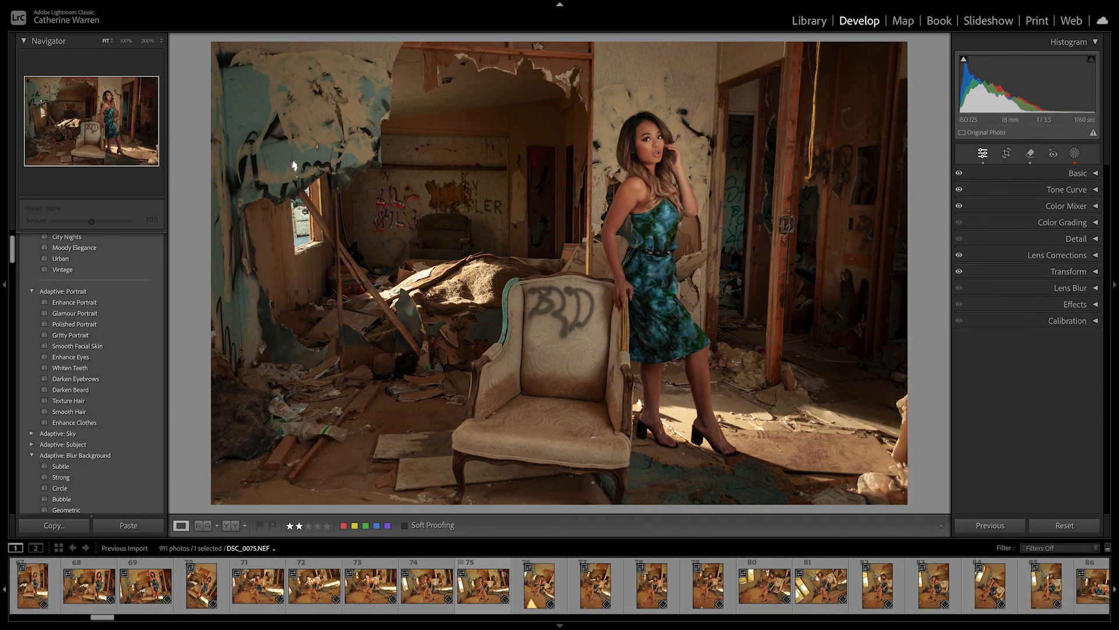
key(Right)
key(Right)
key(Right)
key(Right)
key(Right)
key(Right)
key(Right)
key(Right)
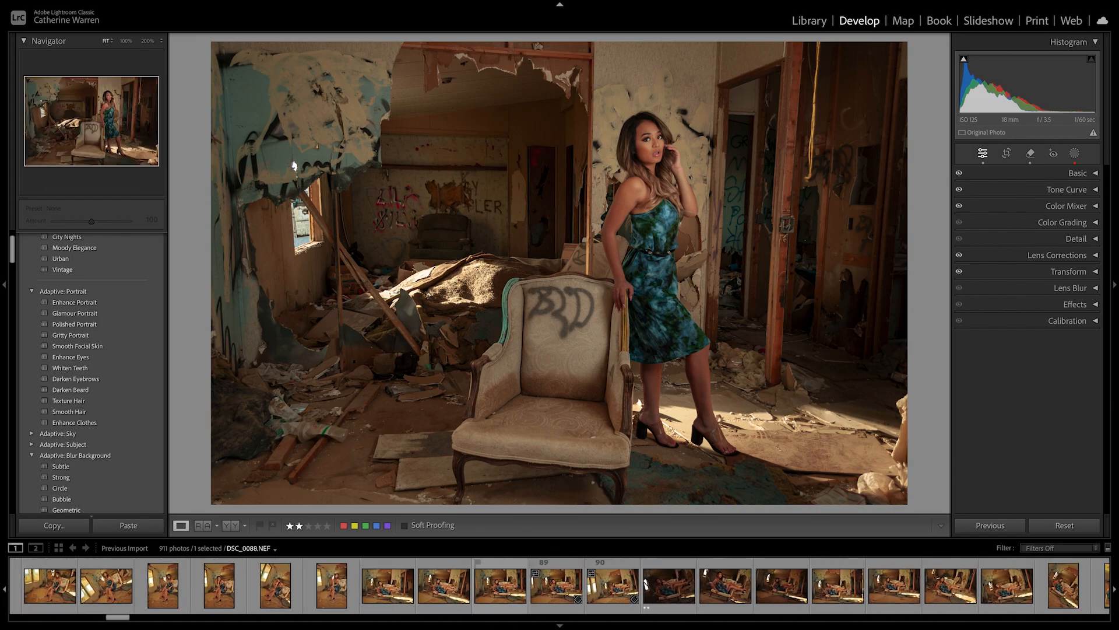
key(Right)
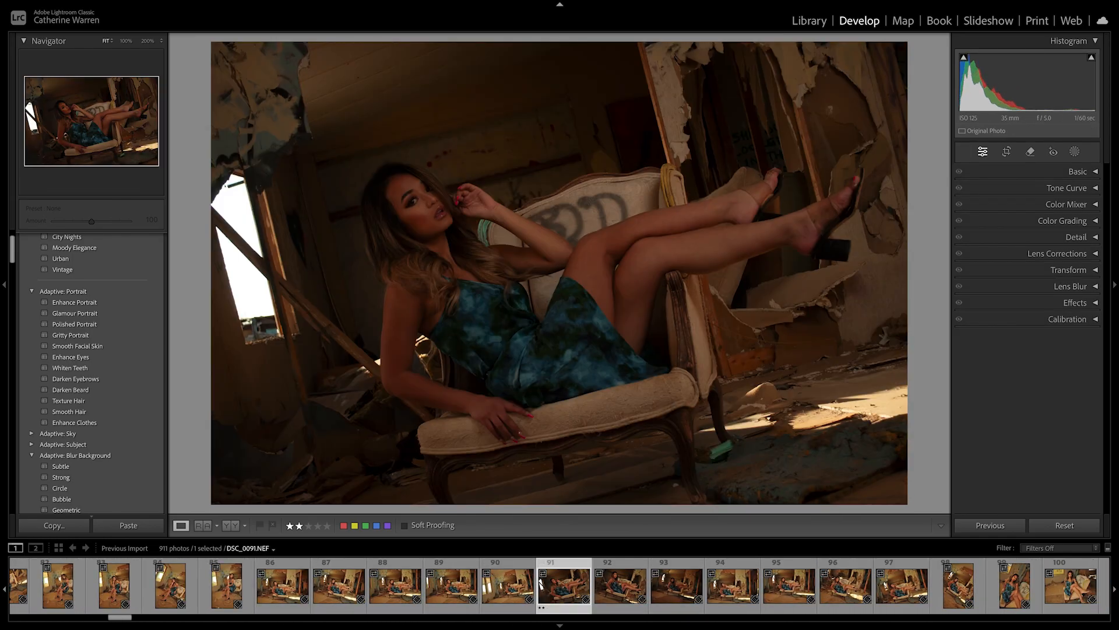
Step: Apply the previous photo's develop settings to DSC_0091 and open its Basic adjustments
click(990, 525)
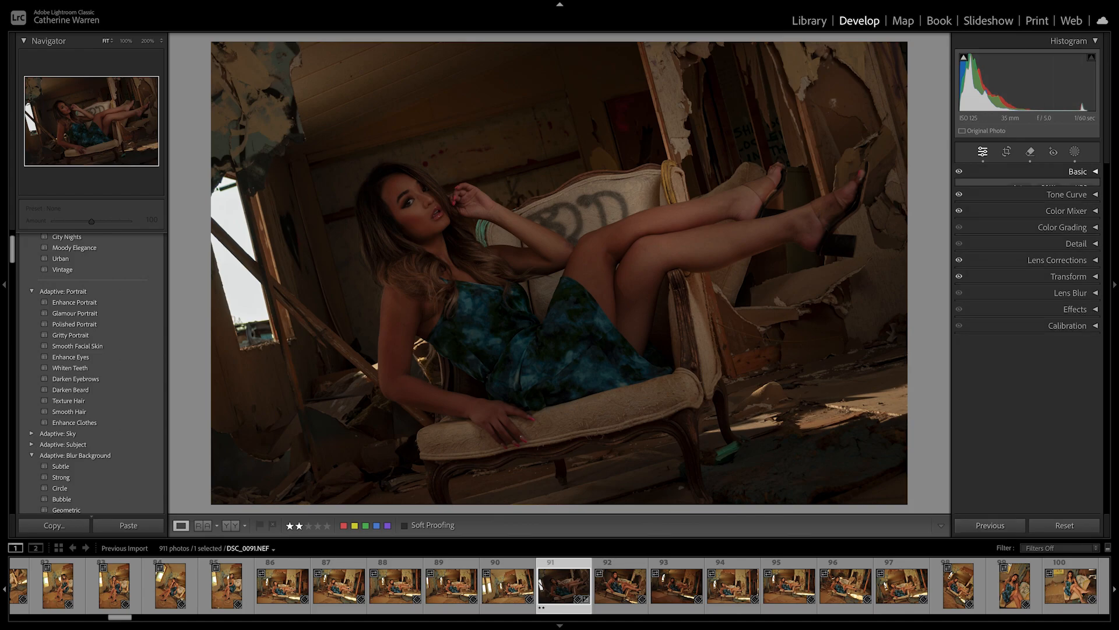
click(1077, 171)
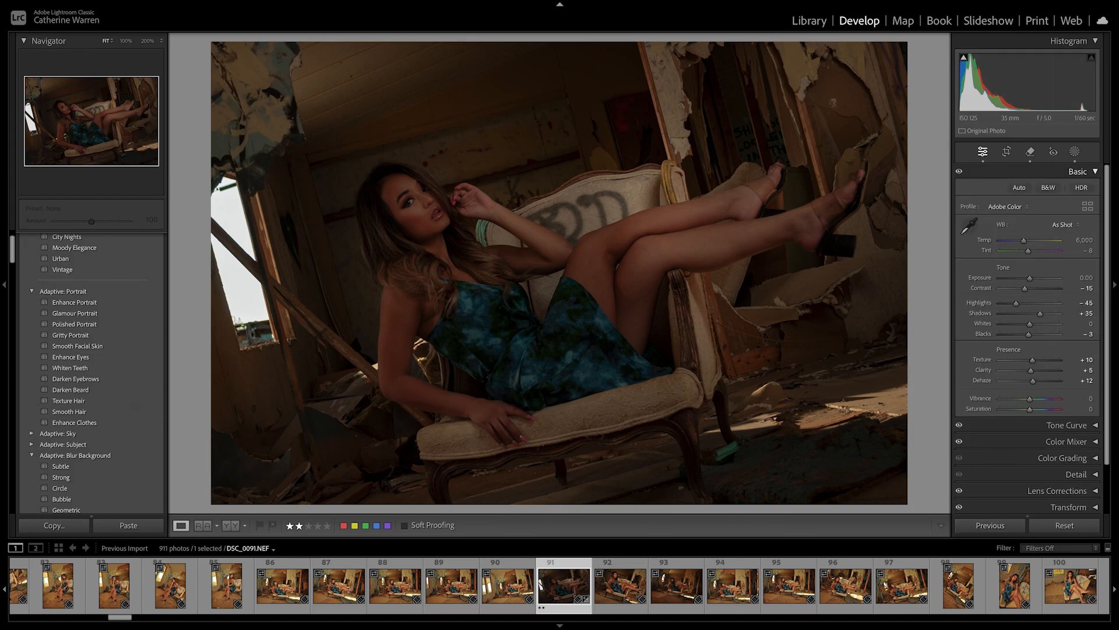
Step: Delete the carried-over masks Mask 3, Mask 2 and Mask 1 from DSC_0091 and close masking
key(ctrl+1)
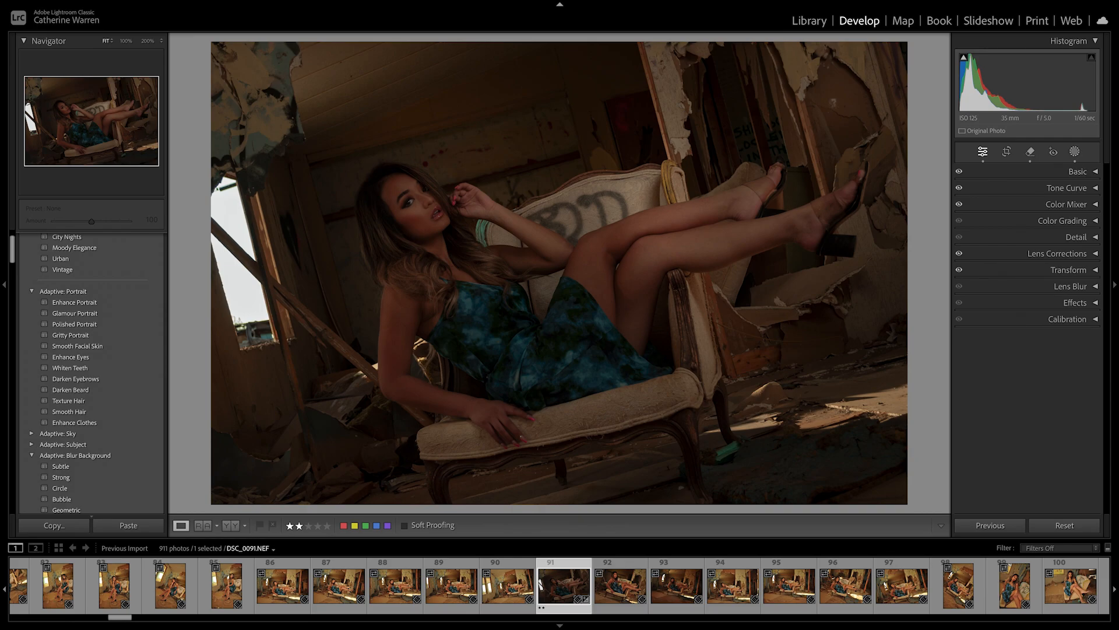
click(1074, 152)
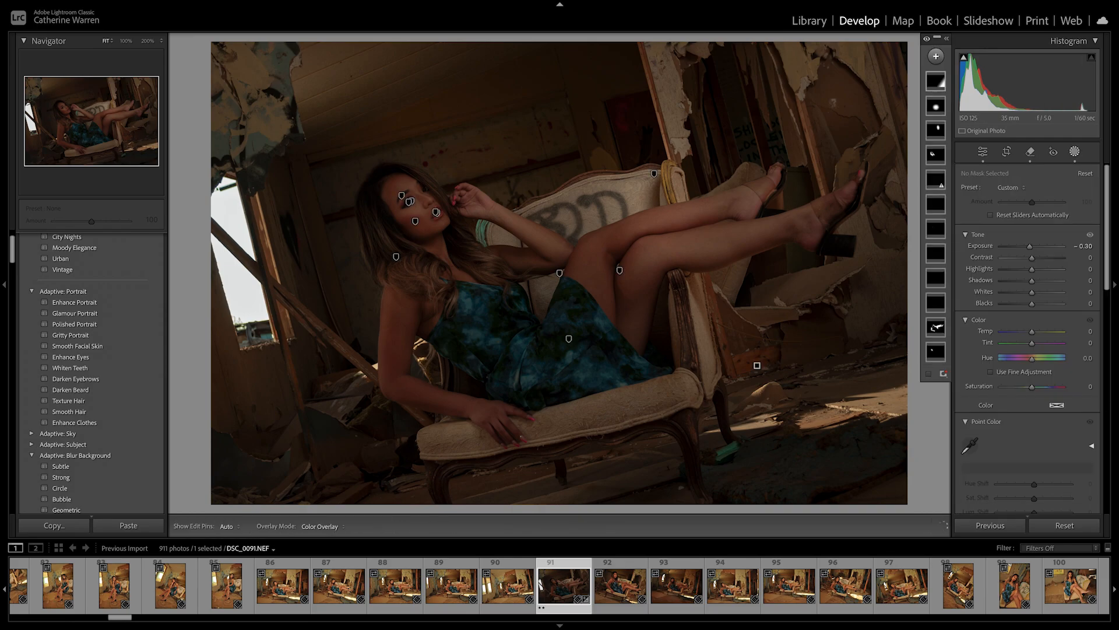
click(936, 81)
key(Delete)
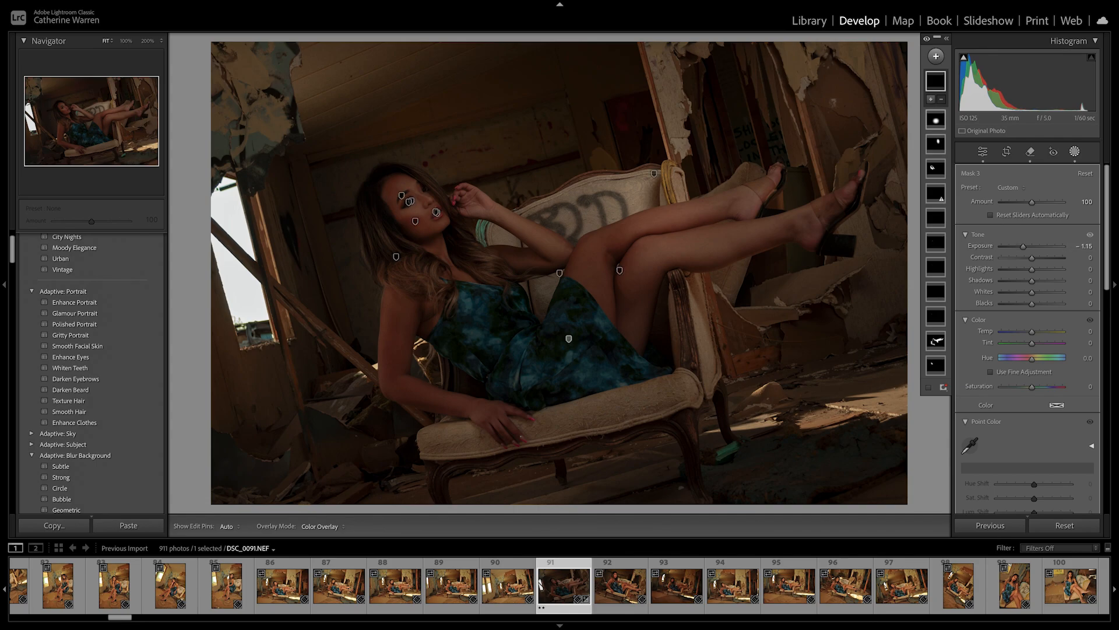
click(935, 120)
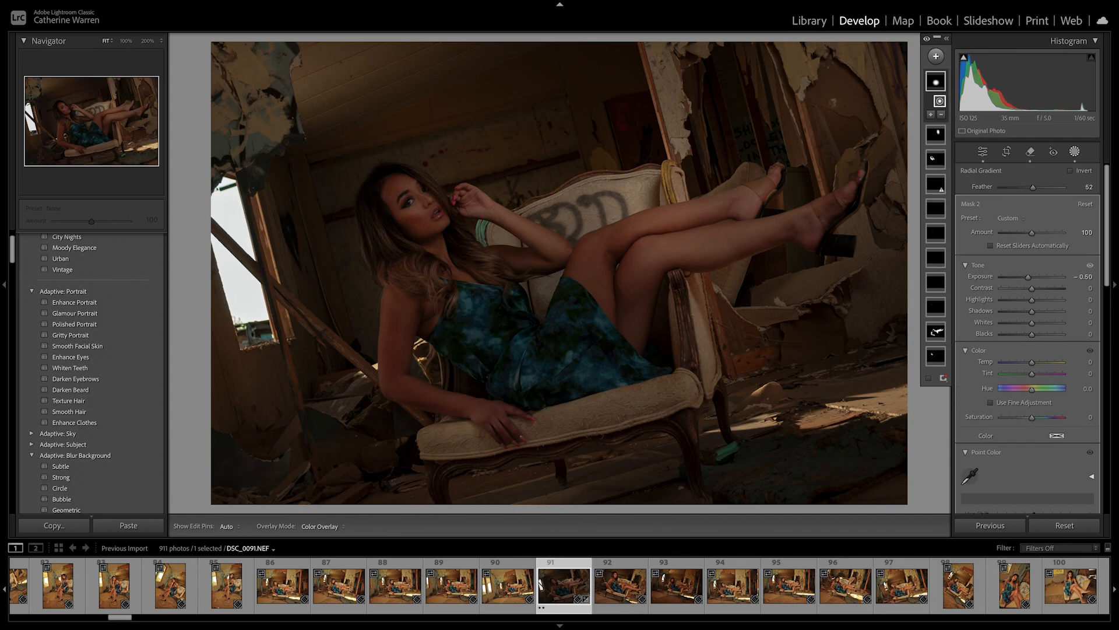
key(Delete)
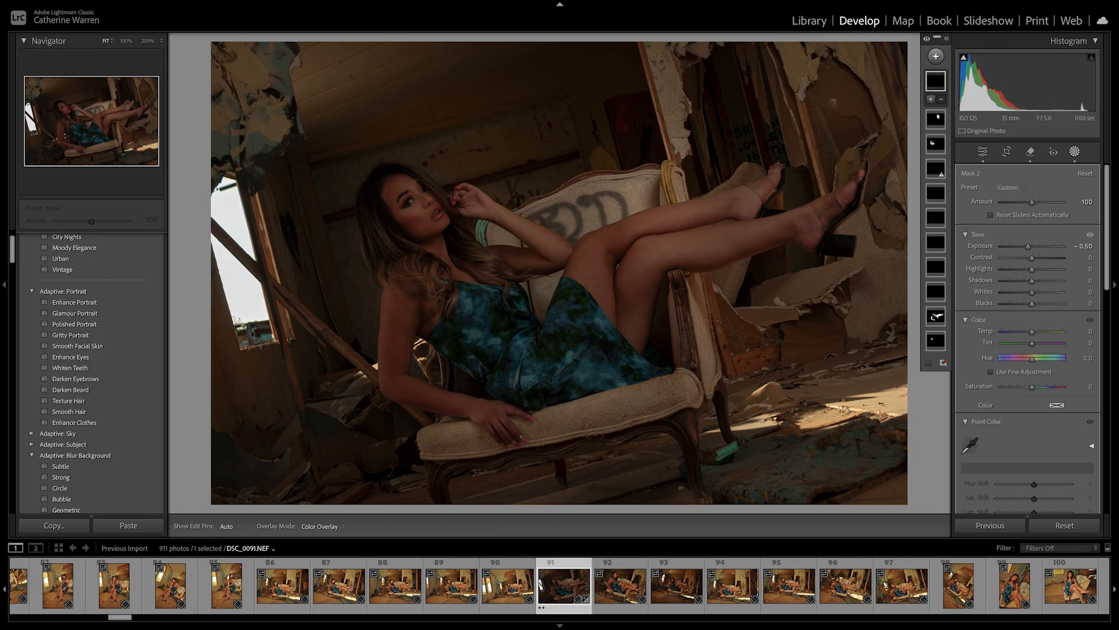
click(936, 120)
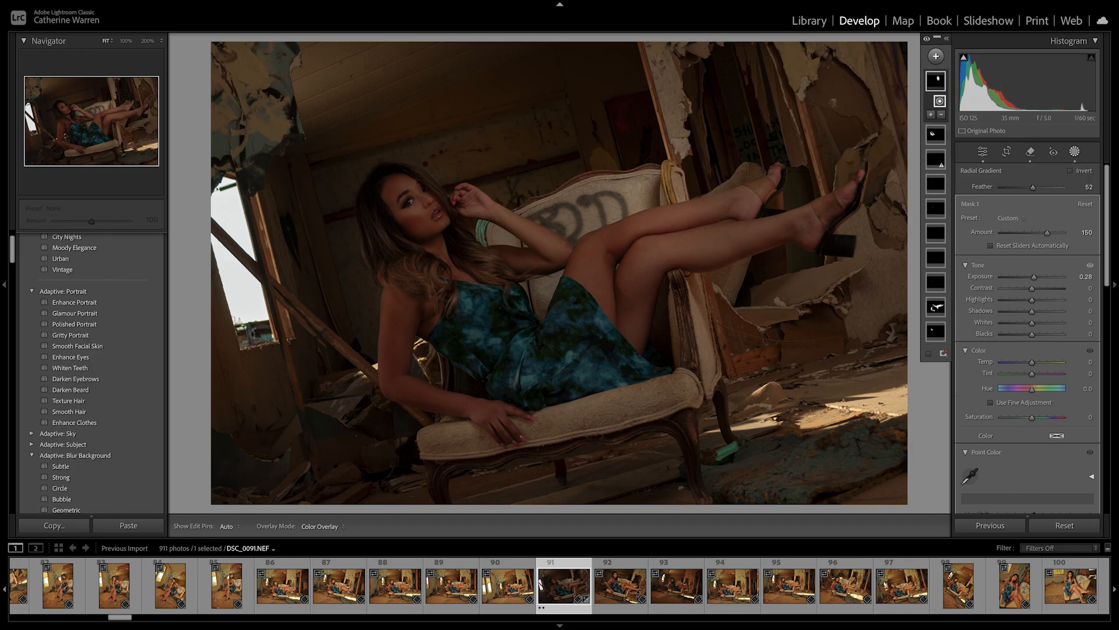
key(Escape)
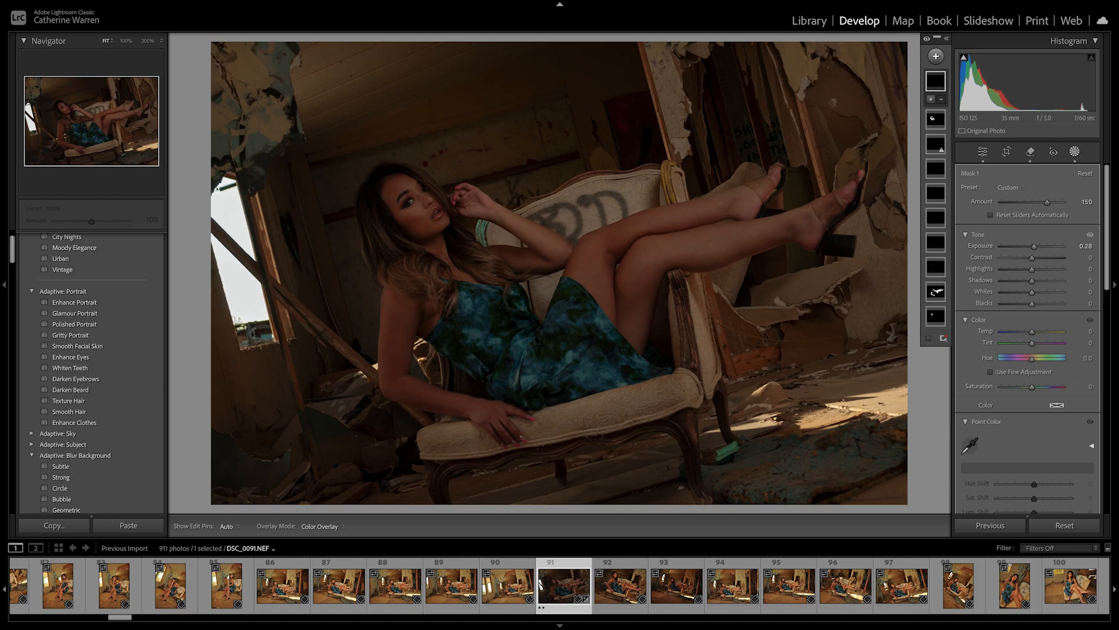
scroll(1027, 338, down, 10)
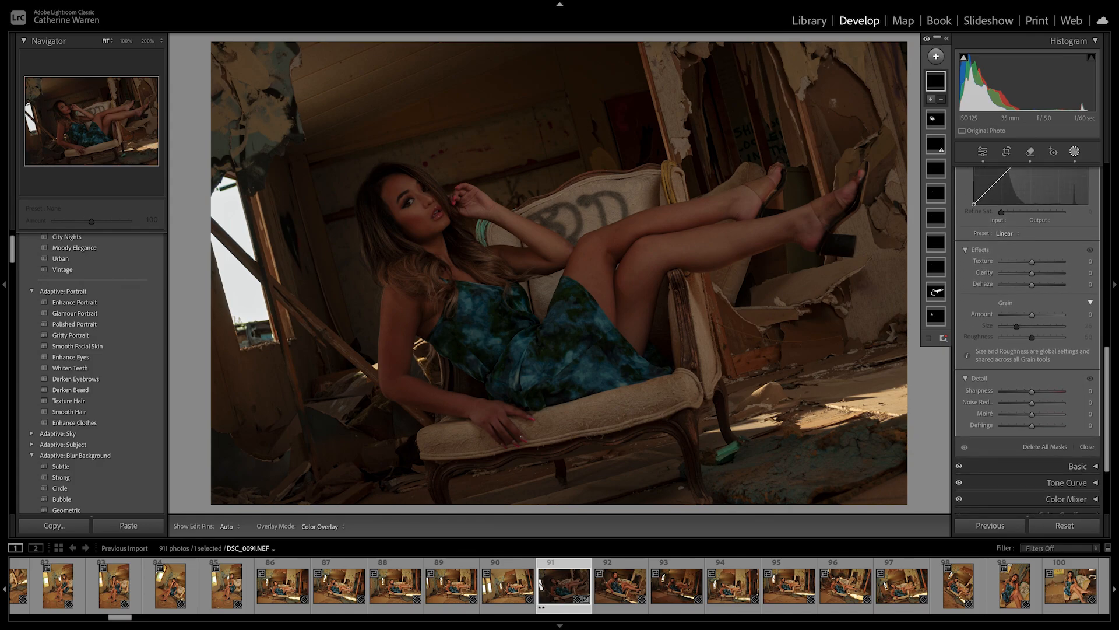
scroll(1081, 411, down, 3)
click(1088, 392)
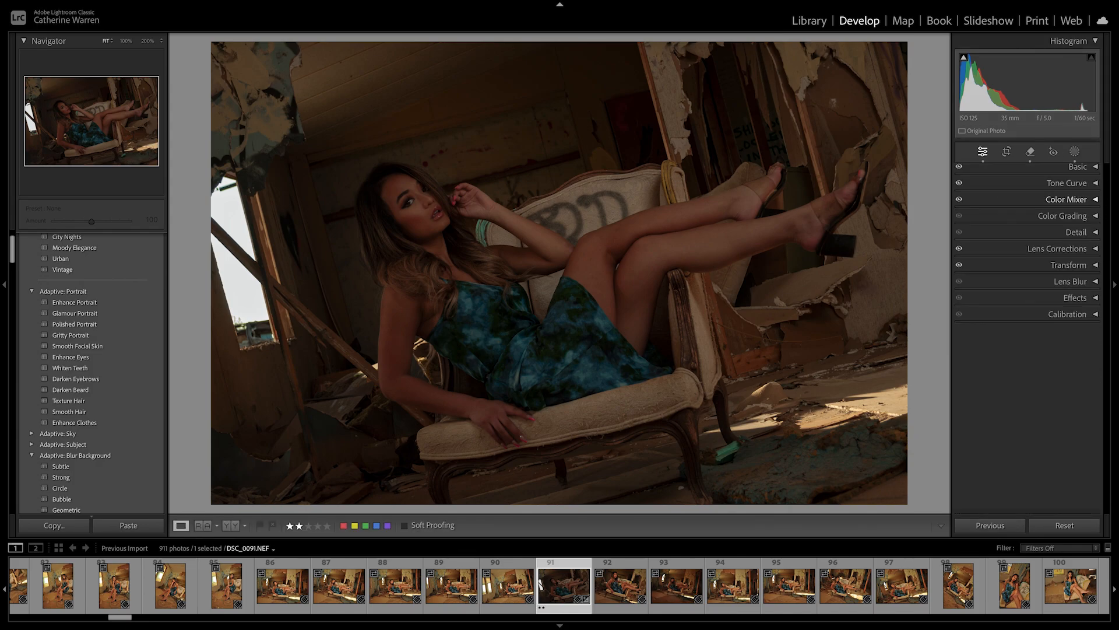
Step: Set the photo's overall Exposure to +0.30 in the Basic adjustments
click(1078, 168)
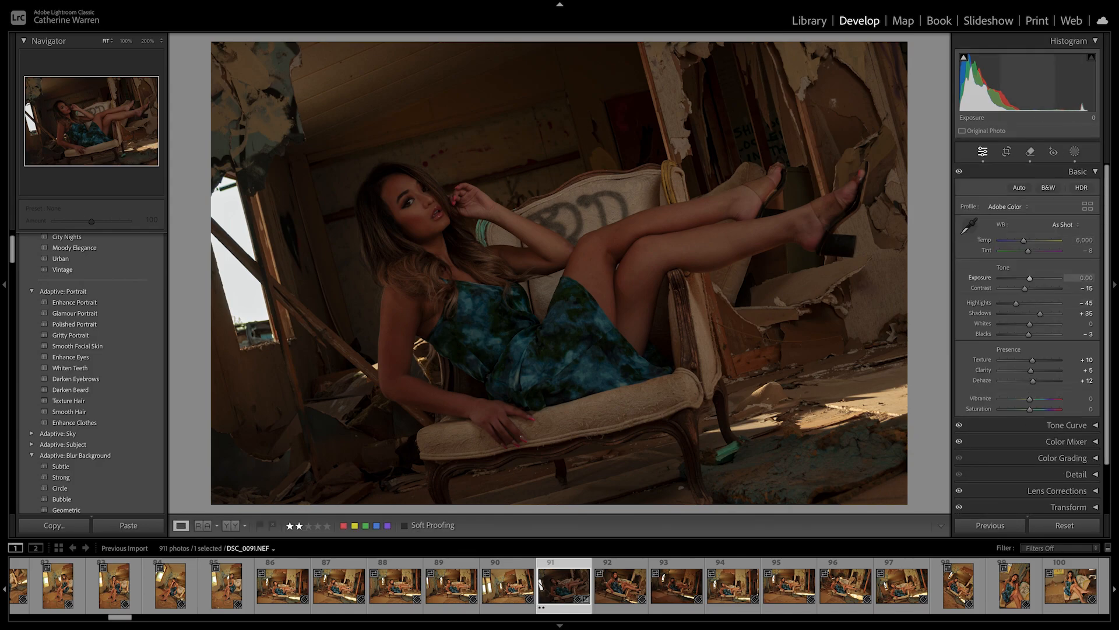
drag(1030, 278, 1035, 278)
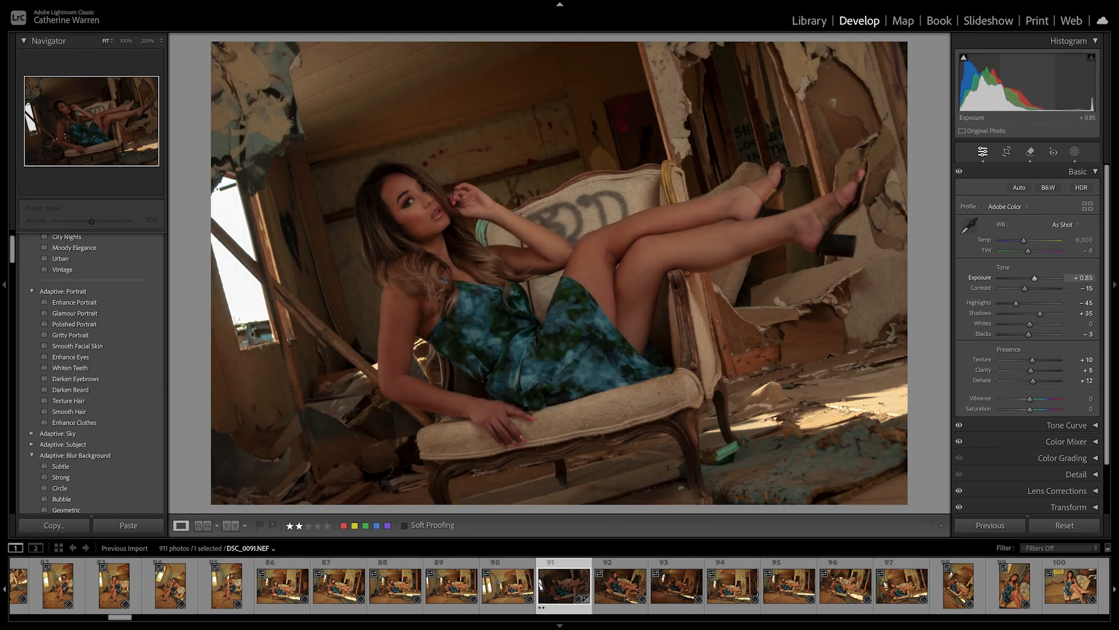
drag(1035, 278, 1031, 278)
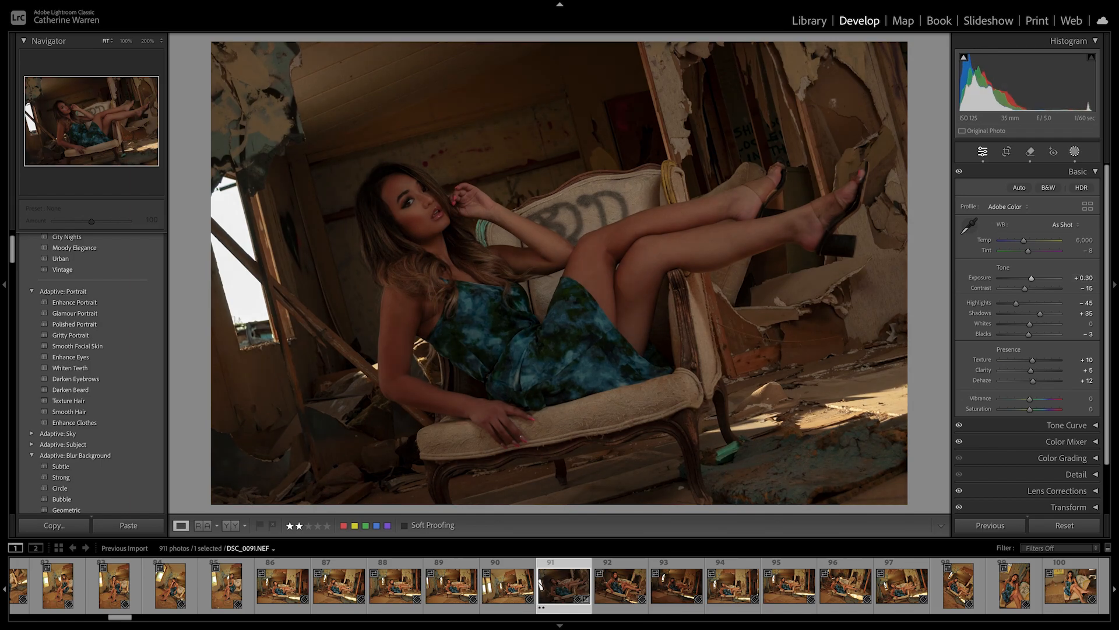
Step: Add a new radial gradient mask around the model's face and centre it just below the cheek
click(1074, 151)
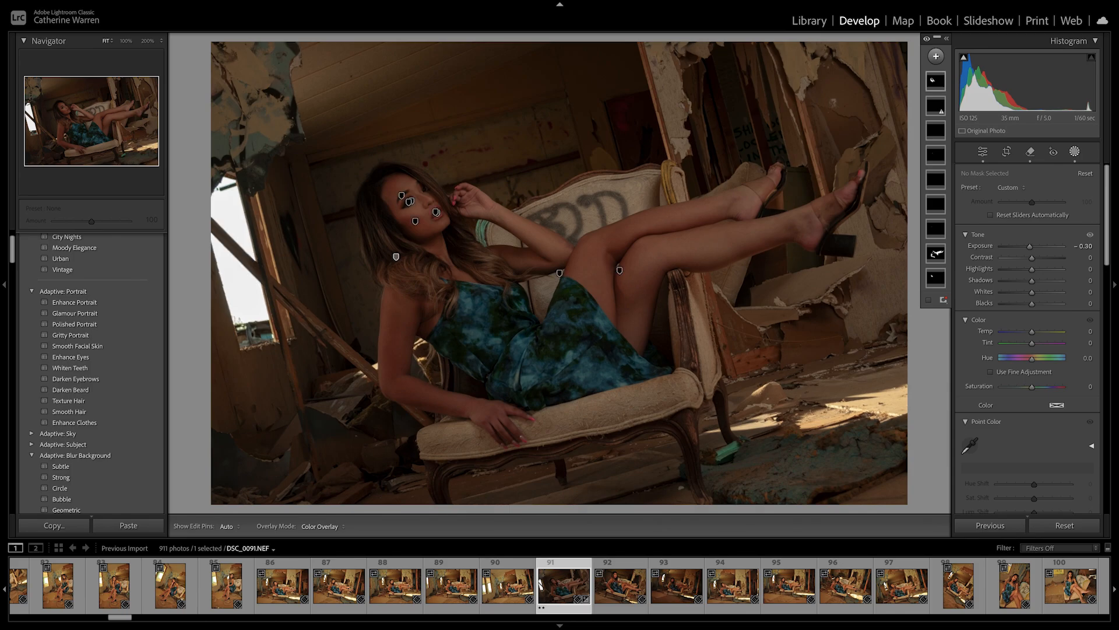
click(396, 257)
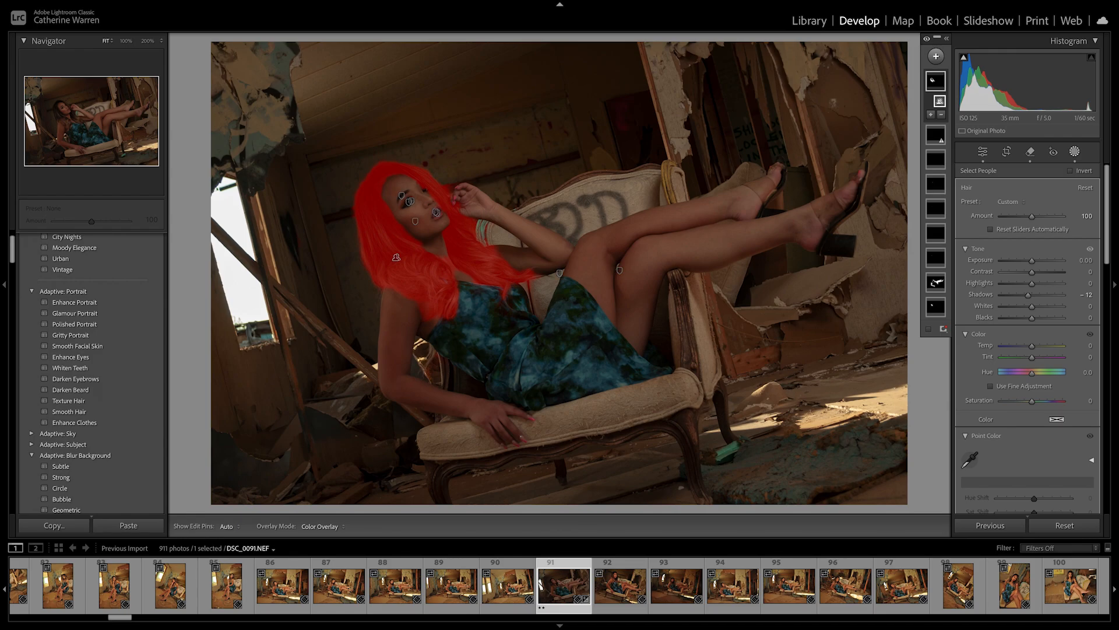
click(936, 56)
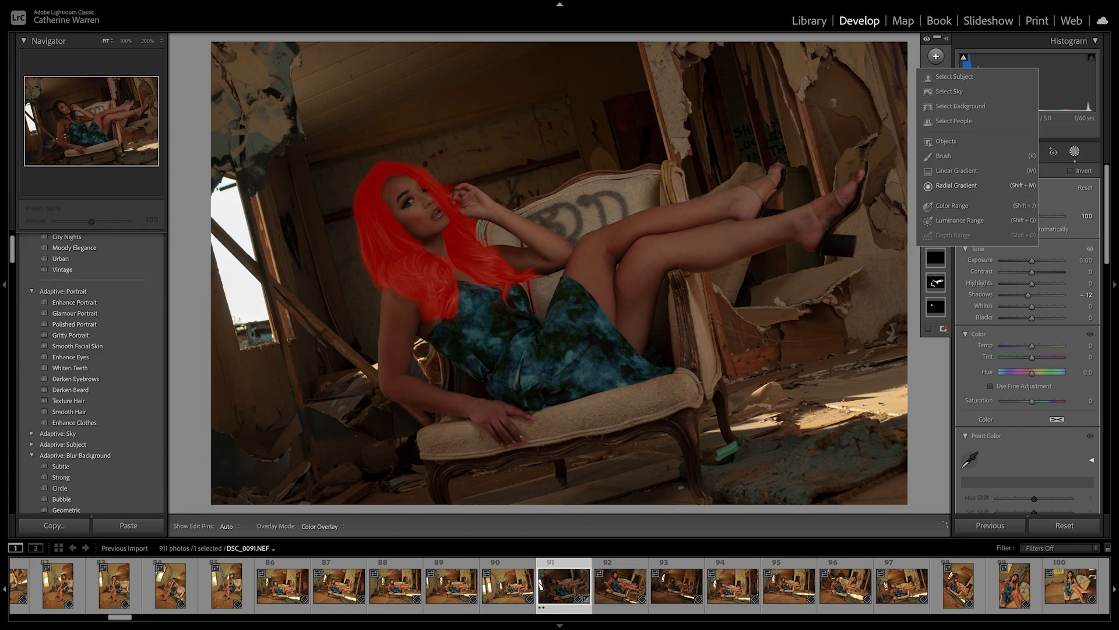
click(956, 186)
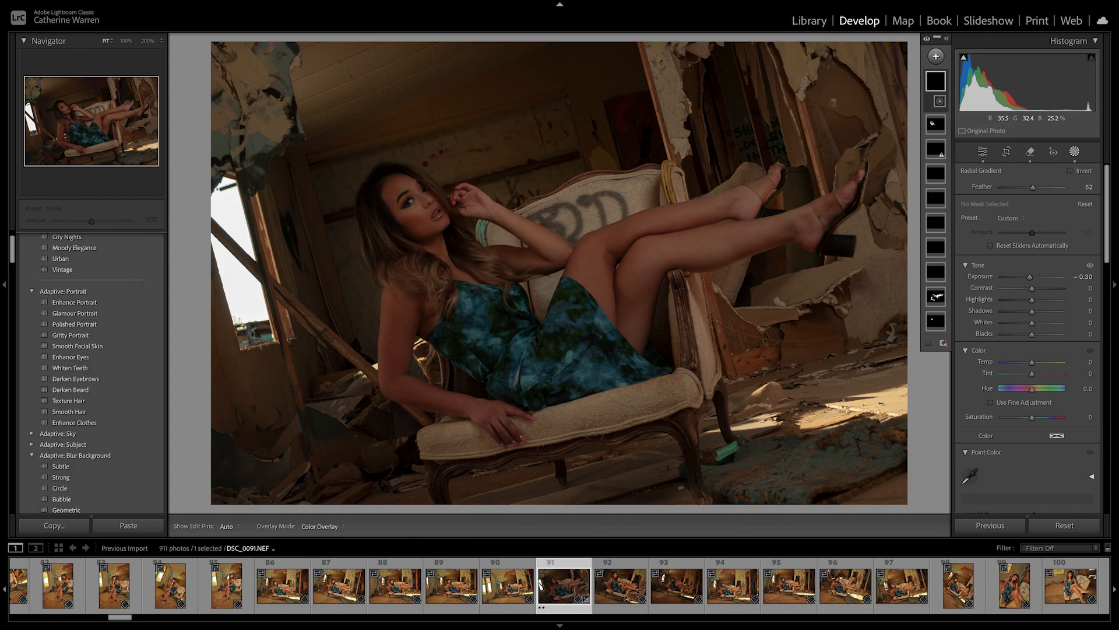
drag(419, 209, 522, 313)
mouse_move(420, 209)
mouse_down()
mouse_move(407, 217)
mouse_move(443, 233)
mouse_move(418, 225)
mouse_up()
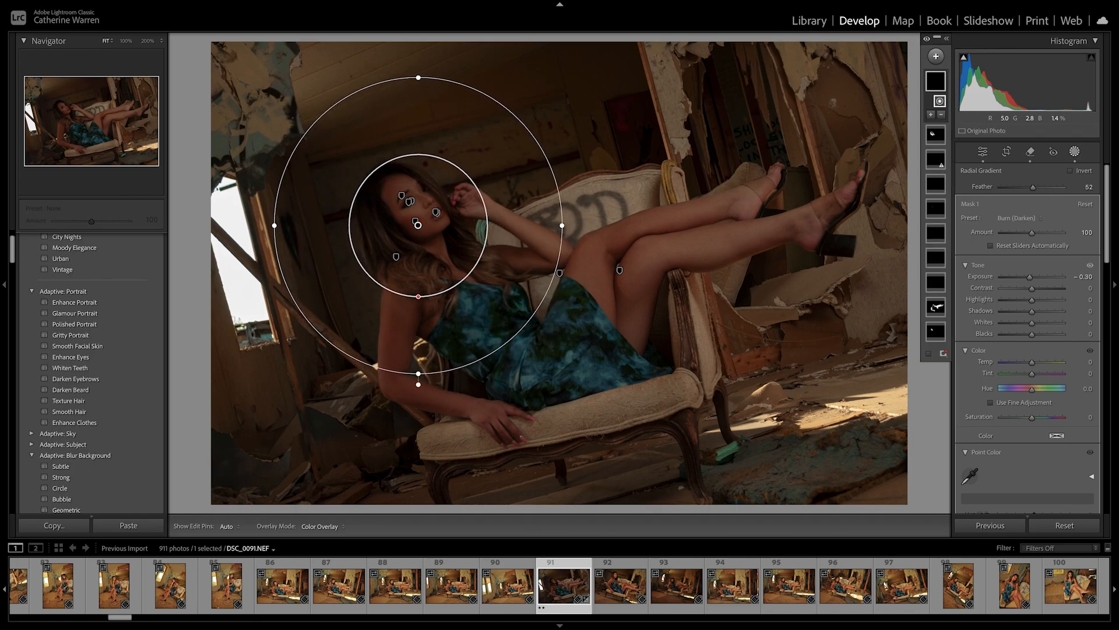
Step: Reshape and tilt the radial gradient into a slanted ellipse and reposition it over the model's head and upper body
drag(562, 225, 631, 226)
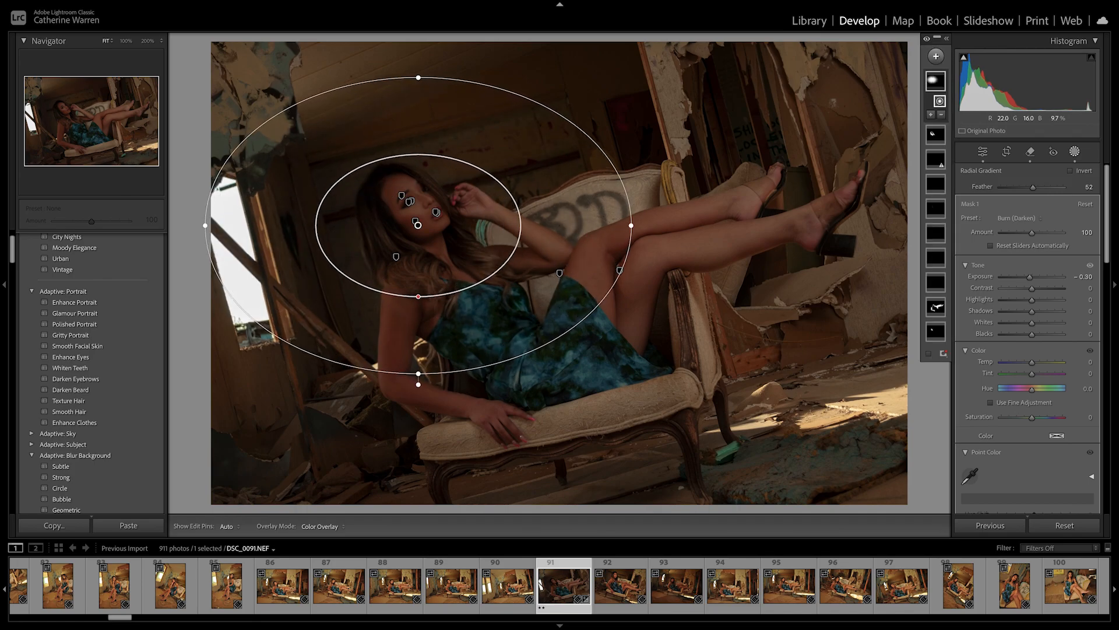
drag(418, 384, 371, 377)
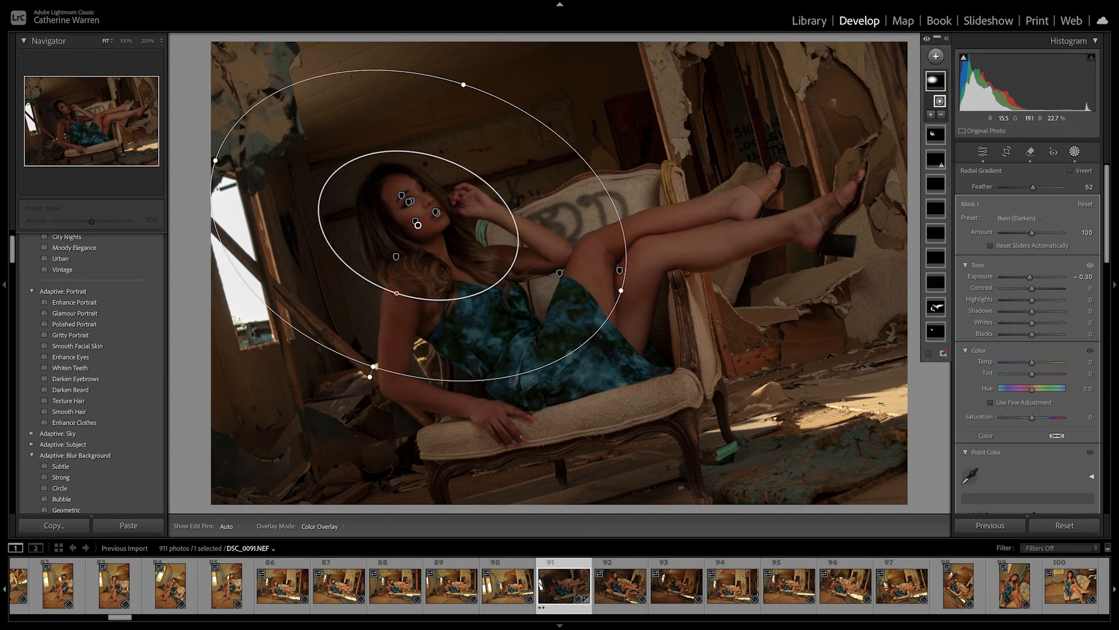
drag(418, 224, 436, 237)
drag(388, 389, 344, 361)
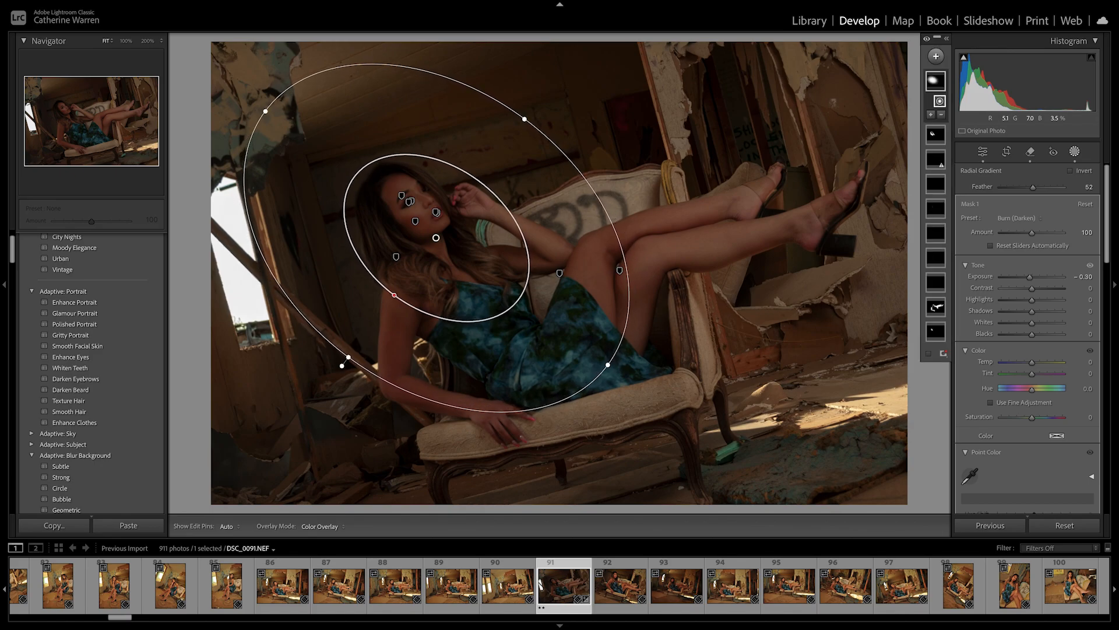
drag(436, 237, 460, 263)
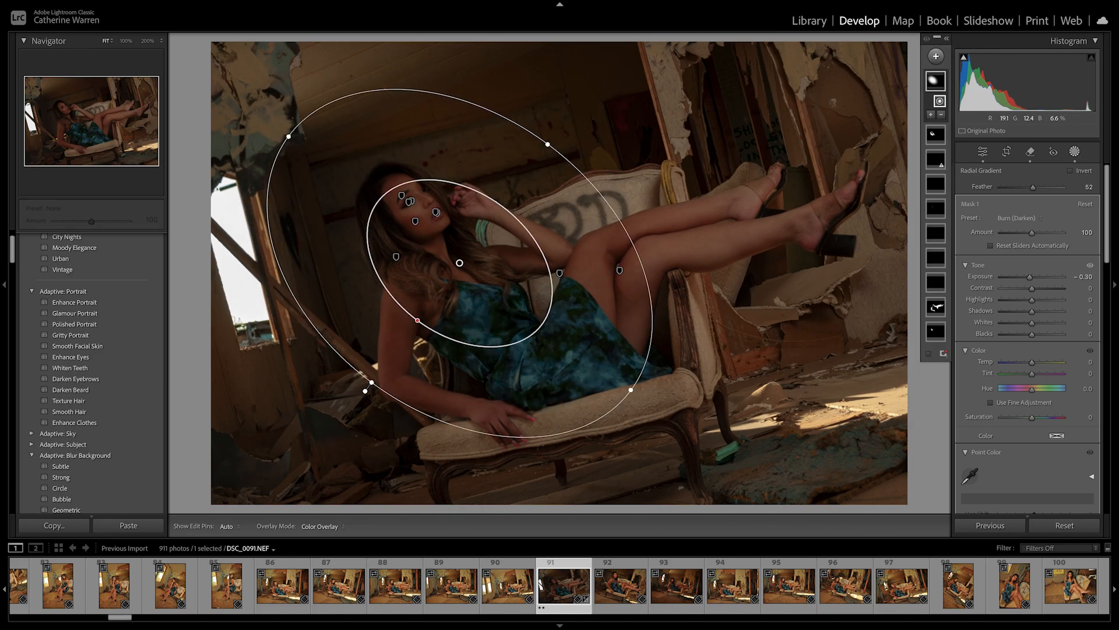
drag(289, 136, 332, 168)
drag(459, 263, 417, 234)
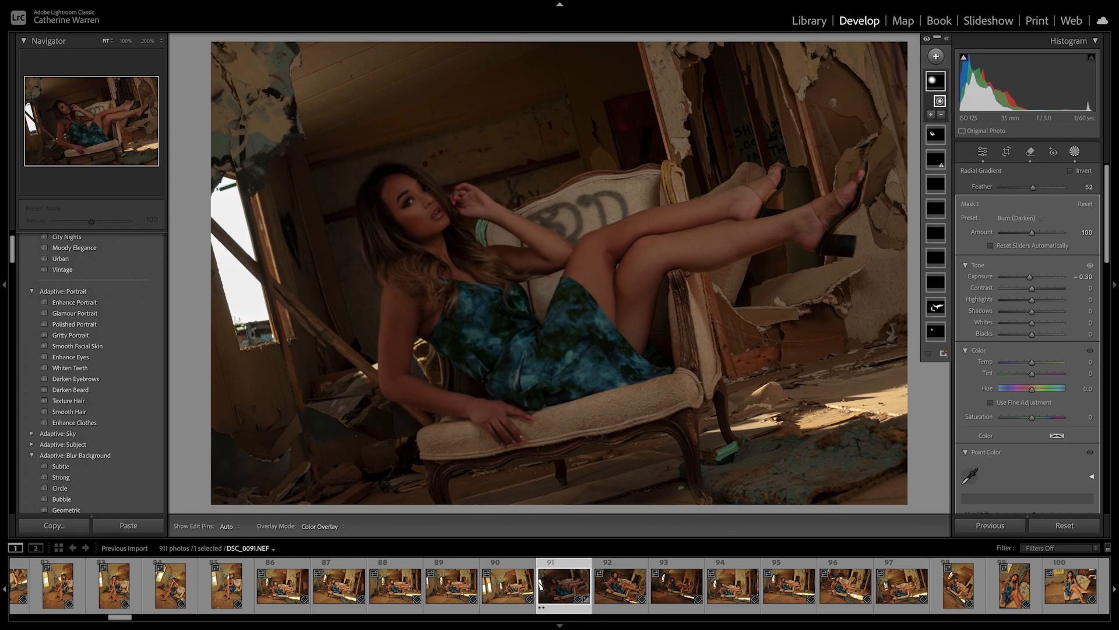
Step: Apply the Dodge (Lighten) preset to the radial mask with Exposure 0.40 and Amount 156, and close masking
click(1019, 218)
click(1017, 226)
scroll(1034, 265, down, 1)
drag(1034, 264, 1041, 264)
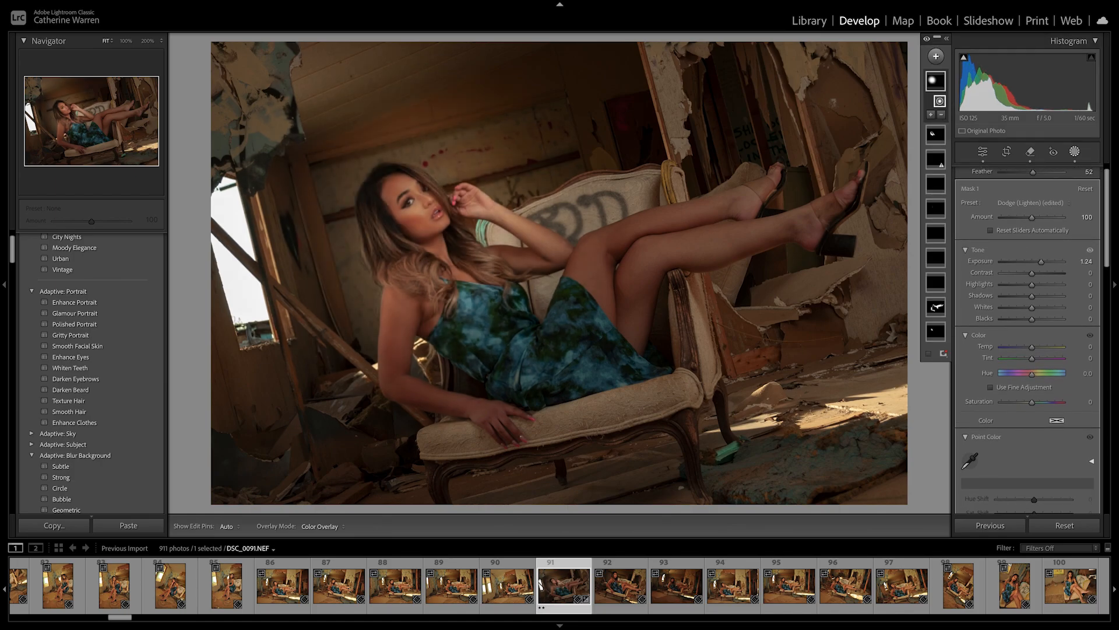
scroll(1029, 338, up, 1)
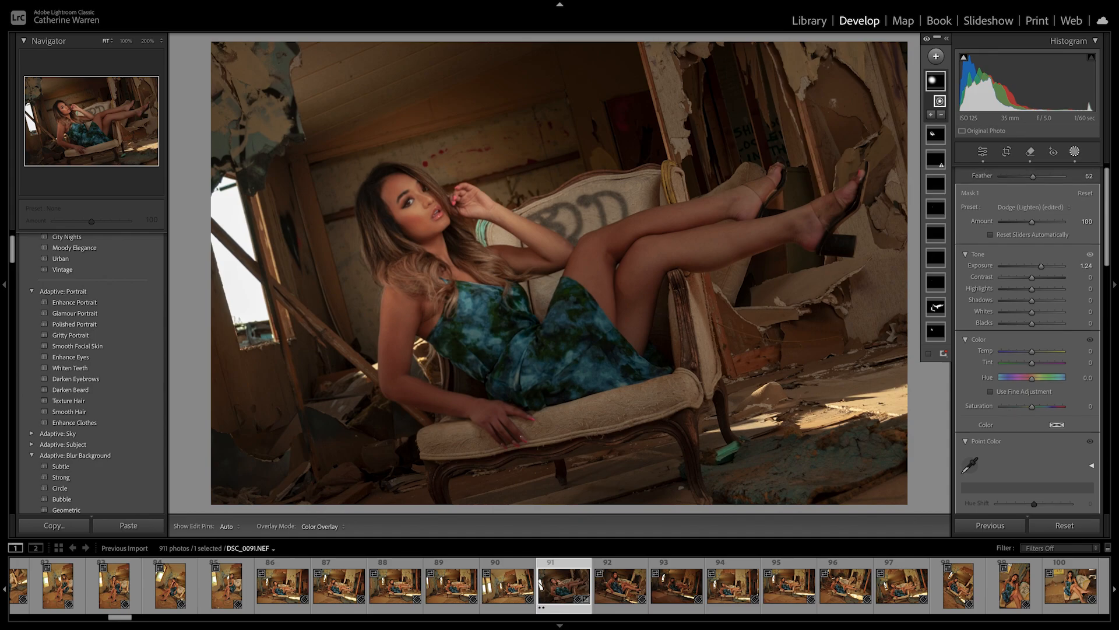
drag(1041, 266, 1036, 266)
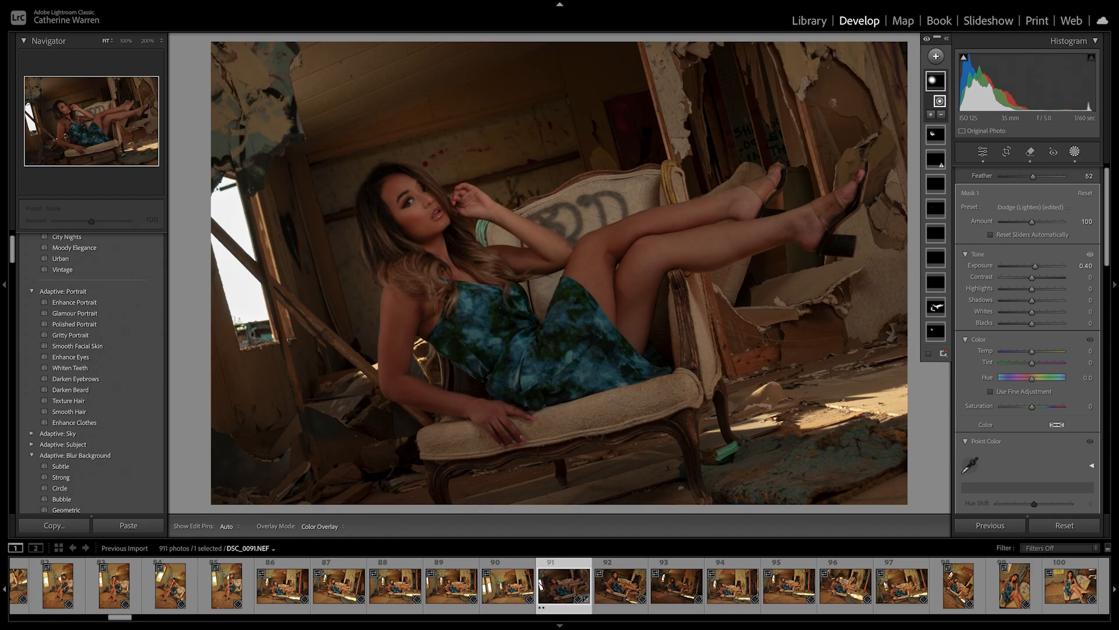
drag(1032, 222, 1044, 221)
drag(1043, 221, 1049, 221)
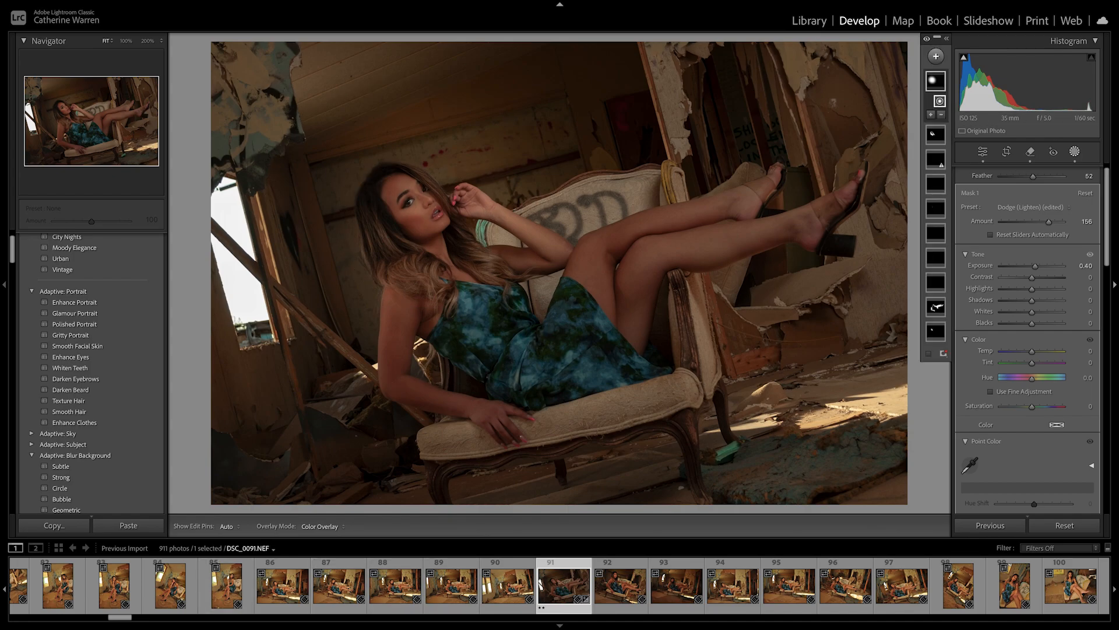
scroll(1027, 340, down, 10)
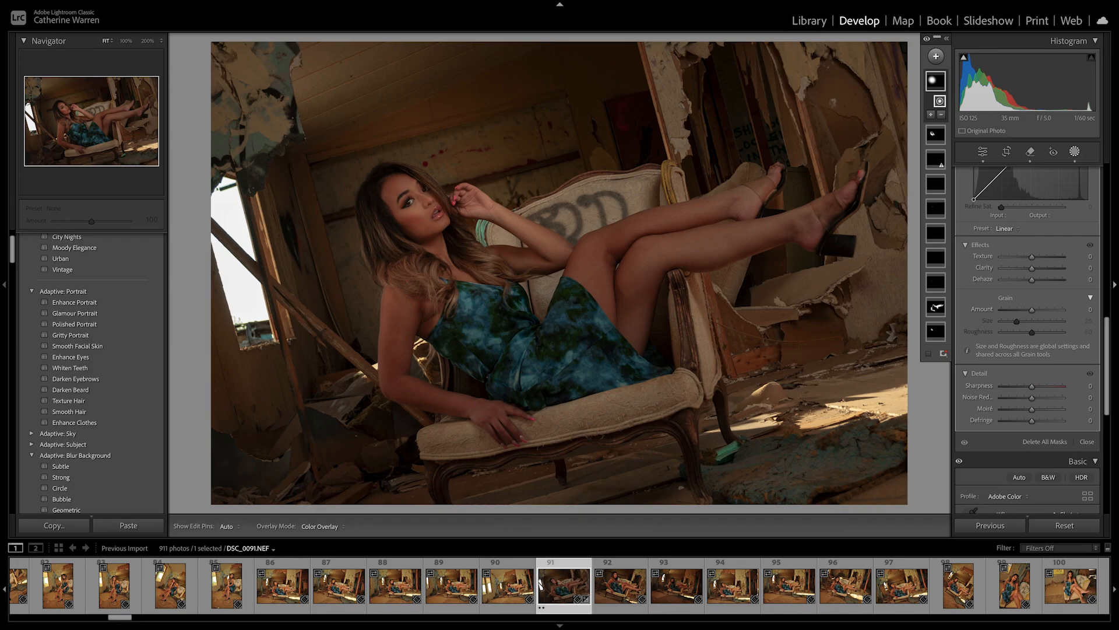
click(1087, 442)
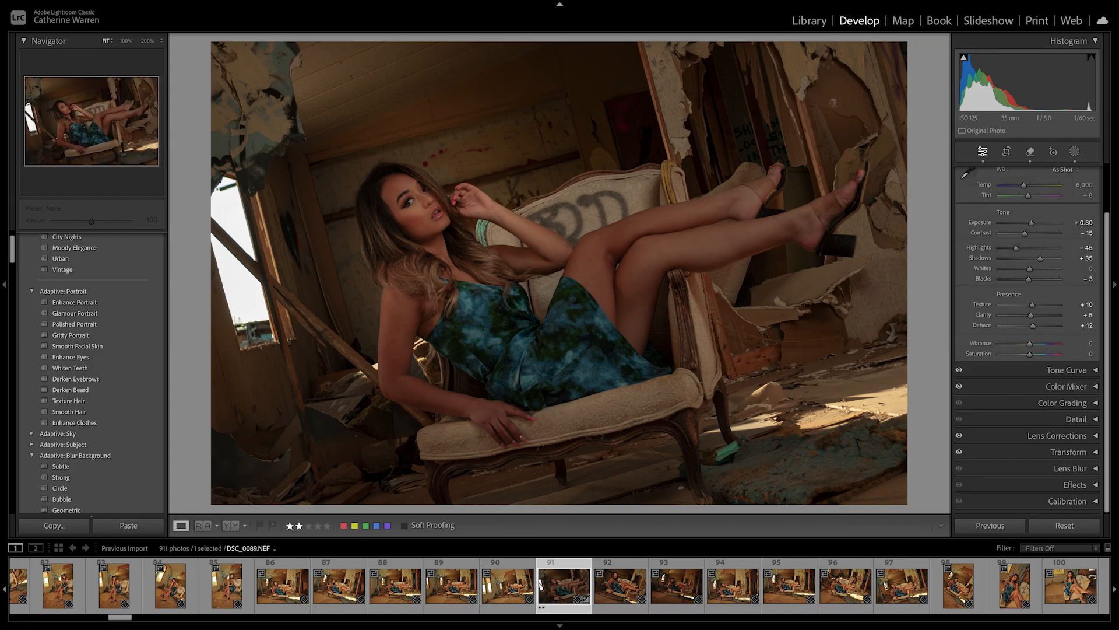
Step: Compare the before and after versions side by side, examining the face at 100%, and return to the single-photo view
click(230, 525)
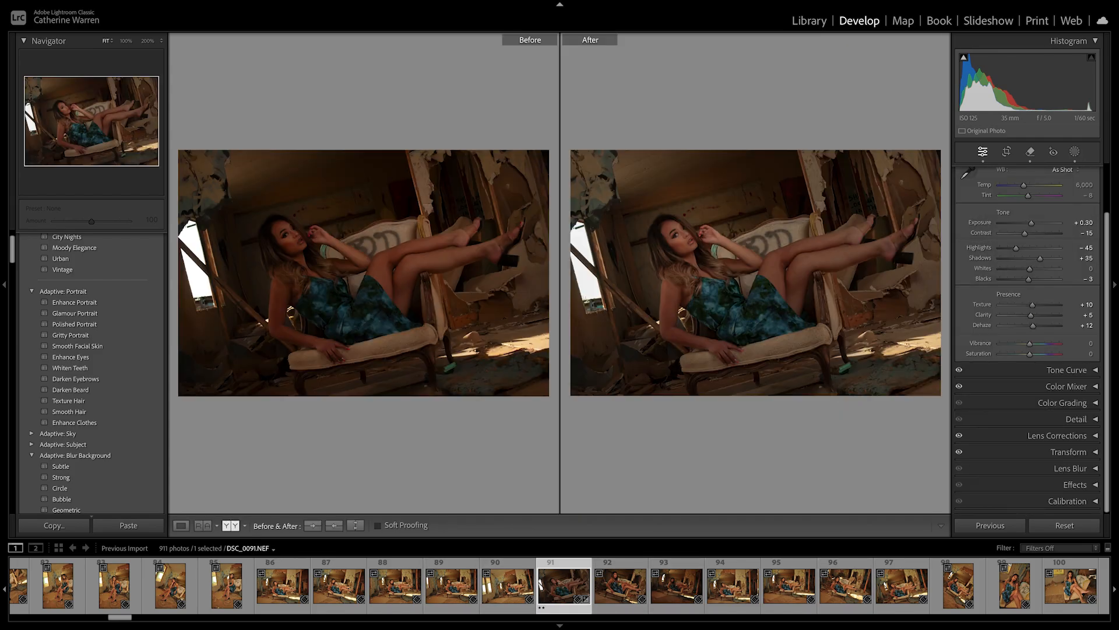
click(285, 238)
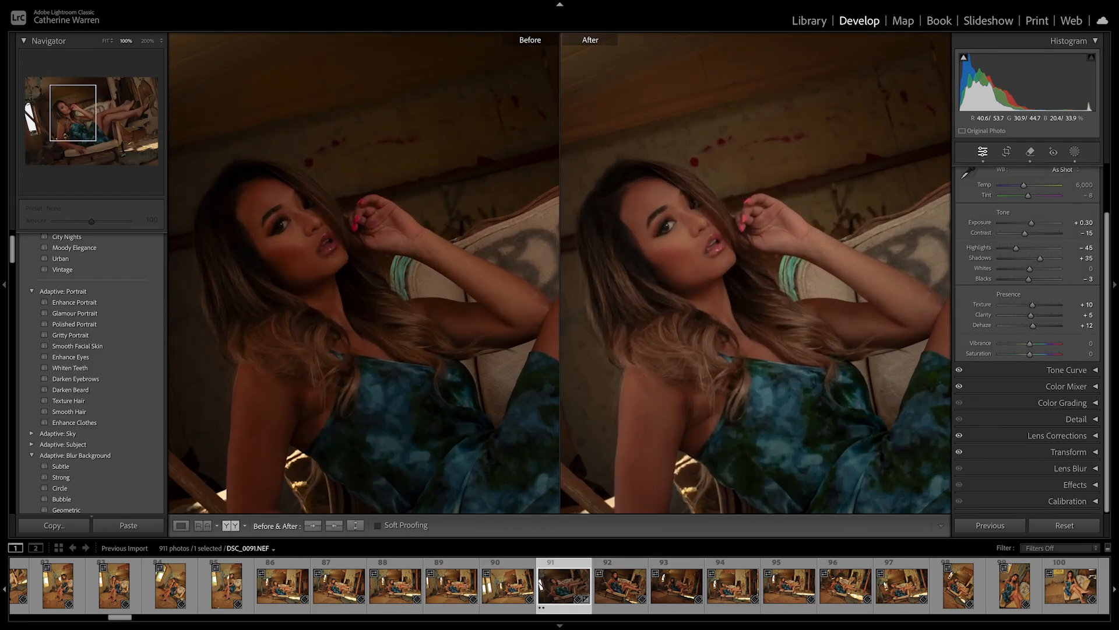
drag(285, 238, 322, 212)
click(321, 213)
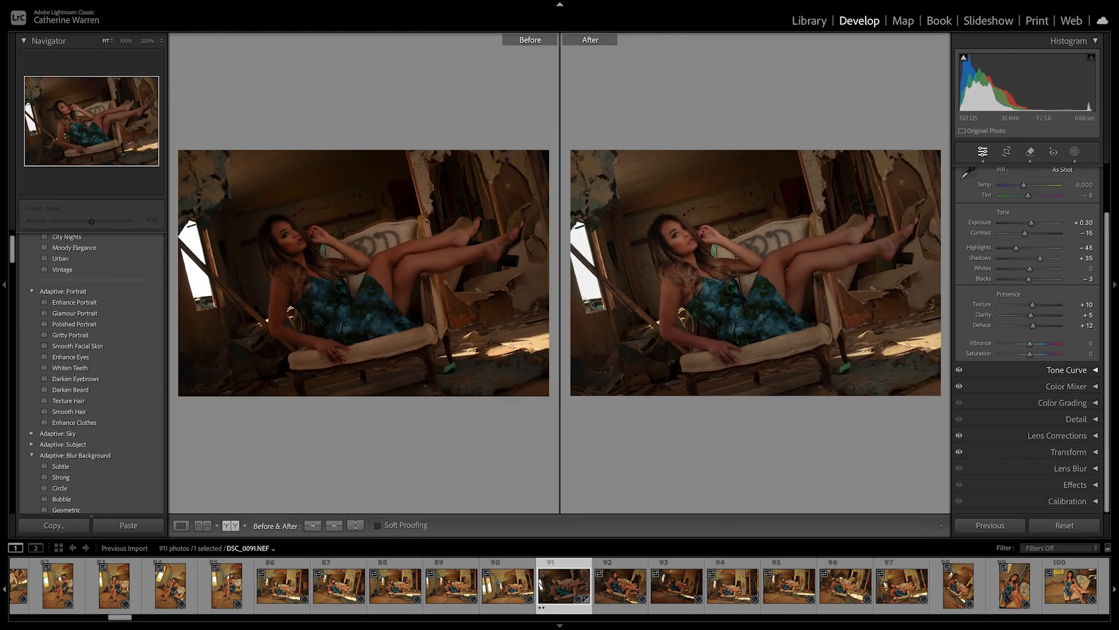
scroll(1027, 291, up, 2)
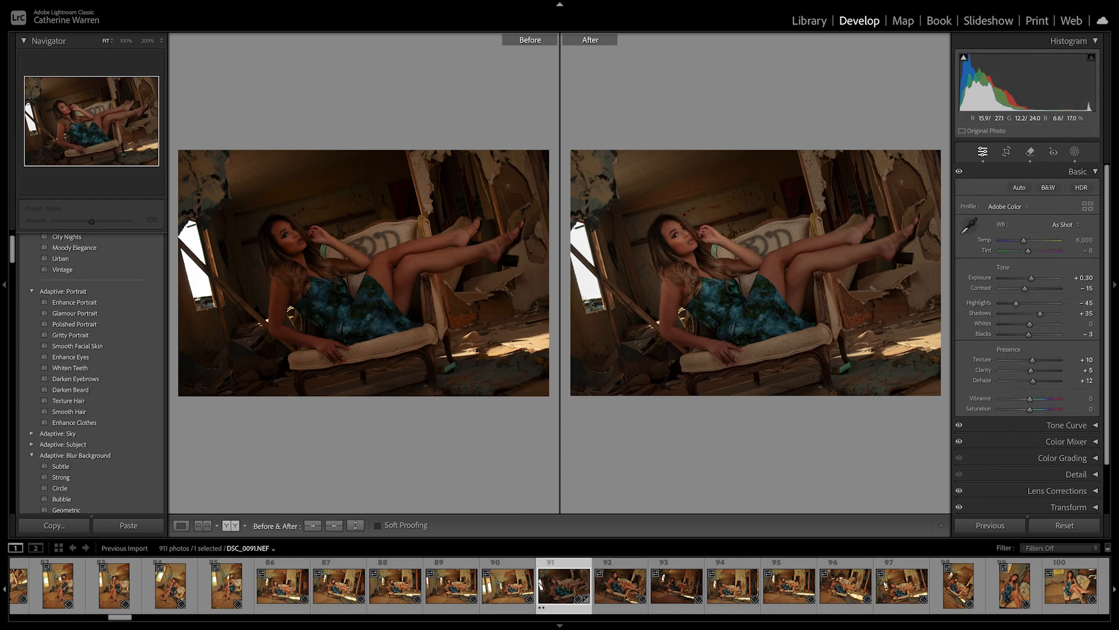
click(180, 525)
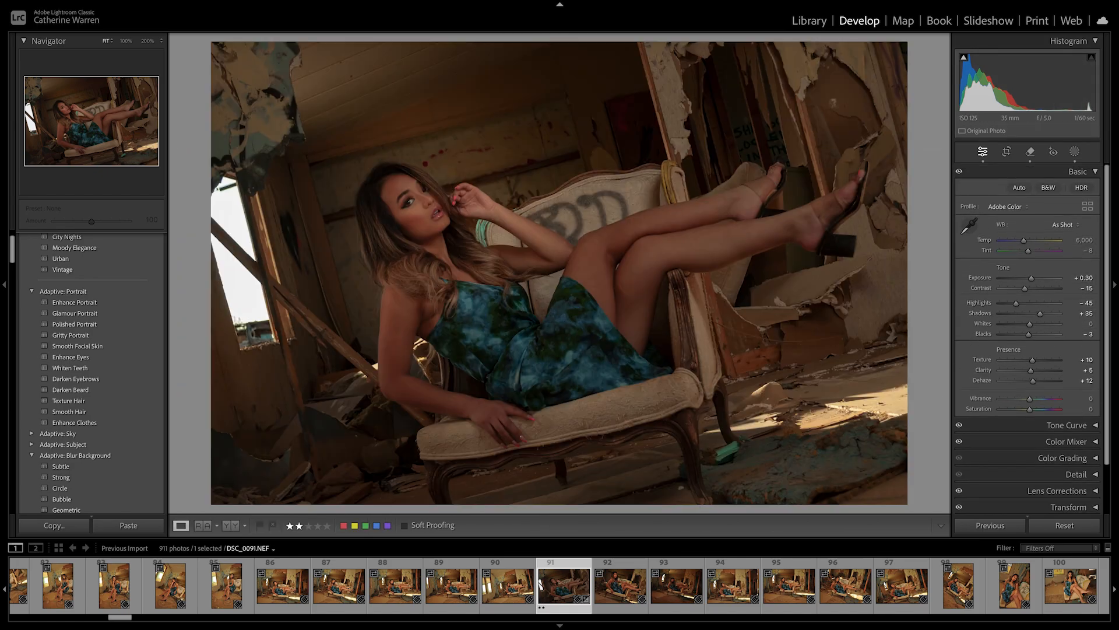
scroll(1037, 353, down, 1)
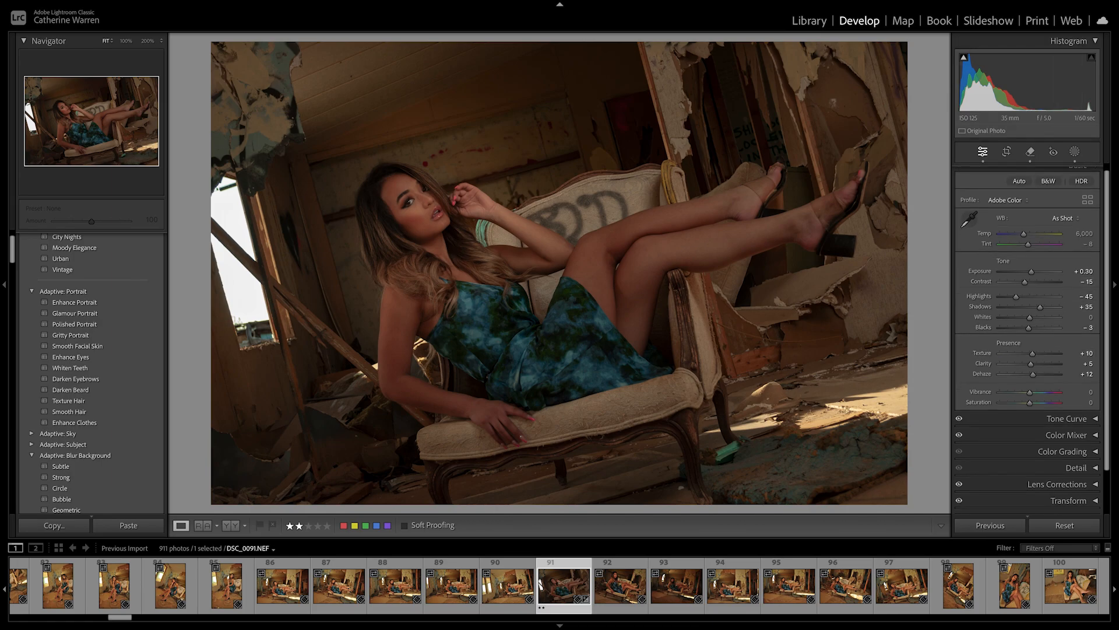
scroll(1038, 375, up, 1)
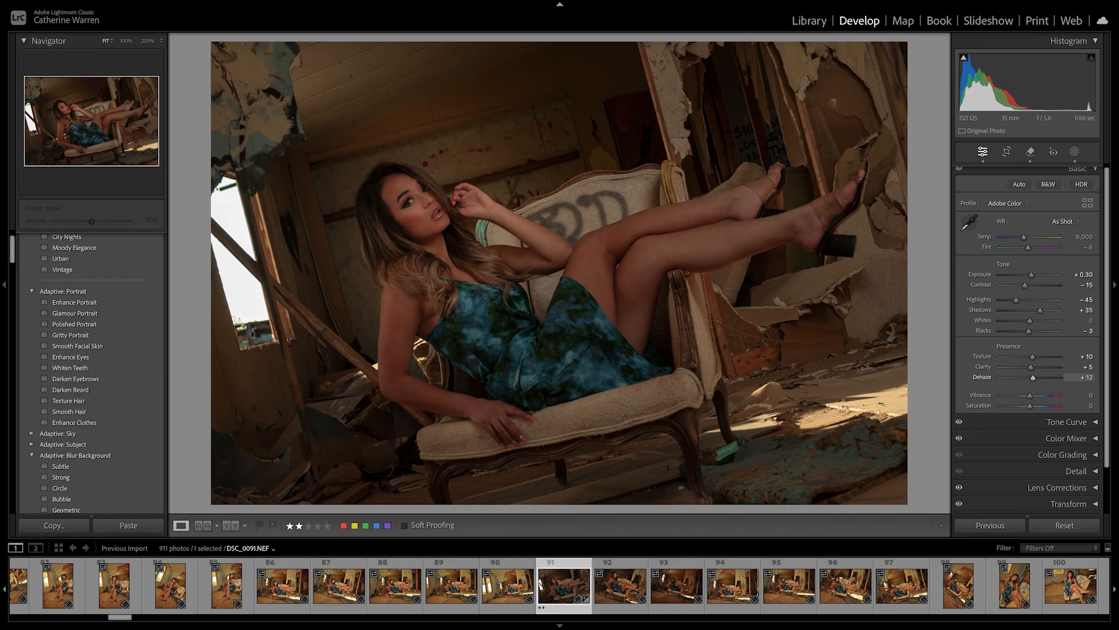
Step: Raise the Whites to +35 in the Basic adjustments and collapse that section
scroll(1038, 317, down, 1)
drag(1032, 318, 1039, 317)
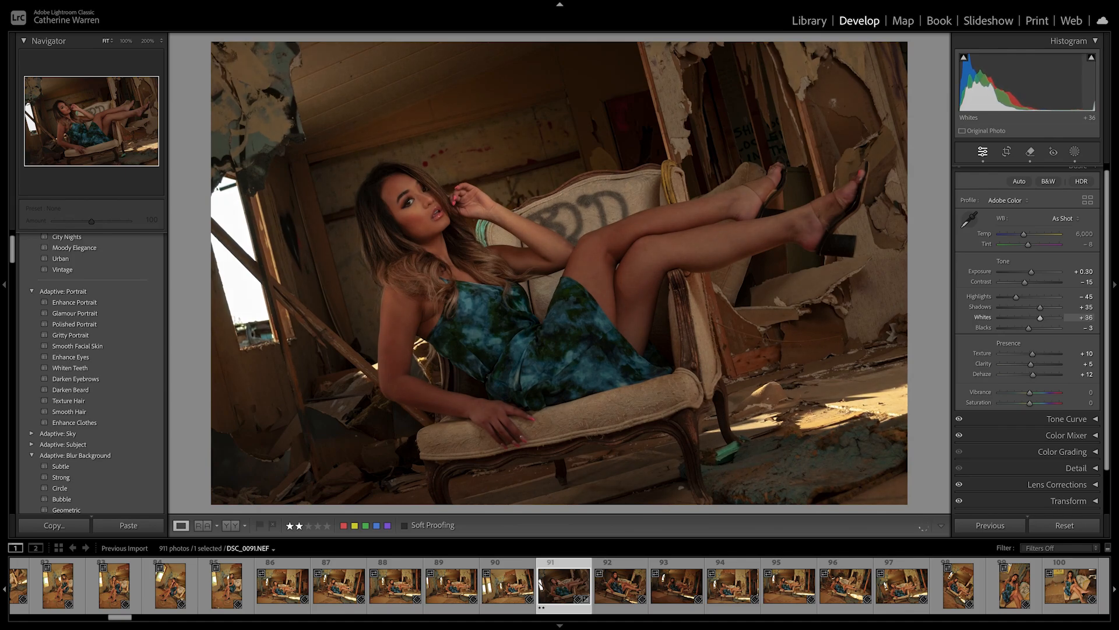
scroll(1040, 319, down, 1)
scroll(1040, 385, up, 1)
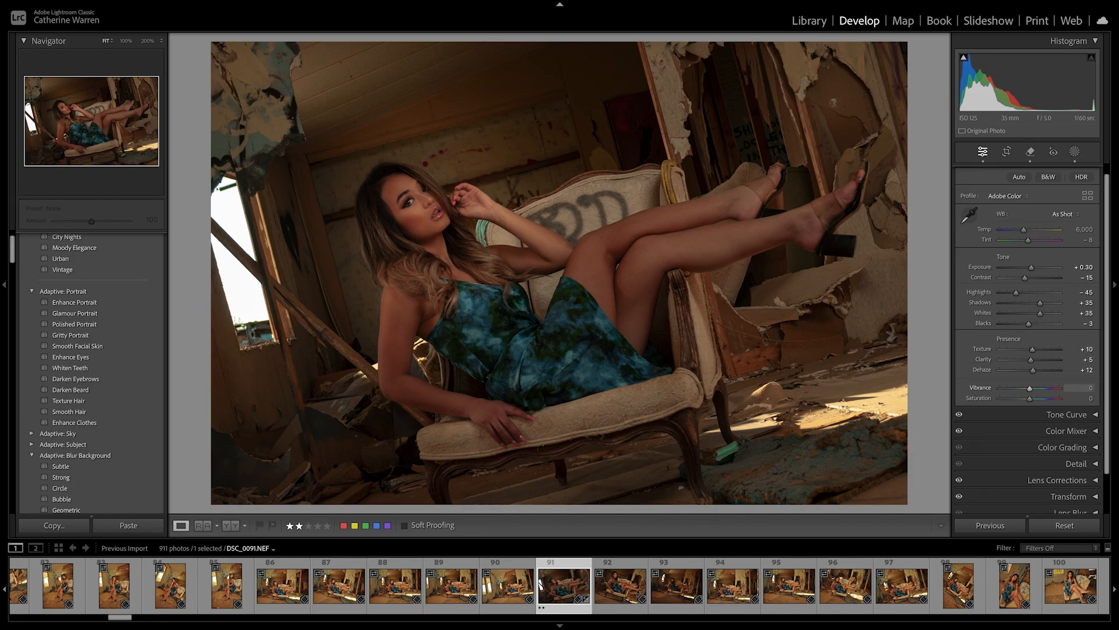
scroll(1026, 368, up, 1)
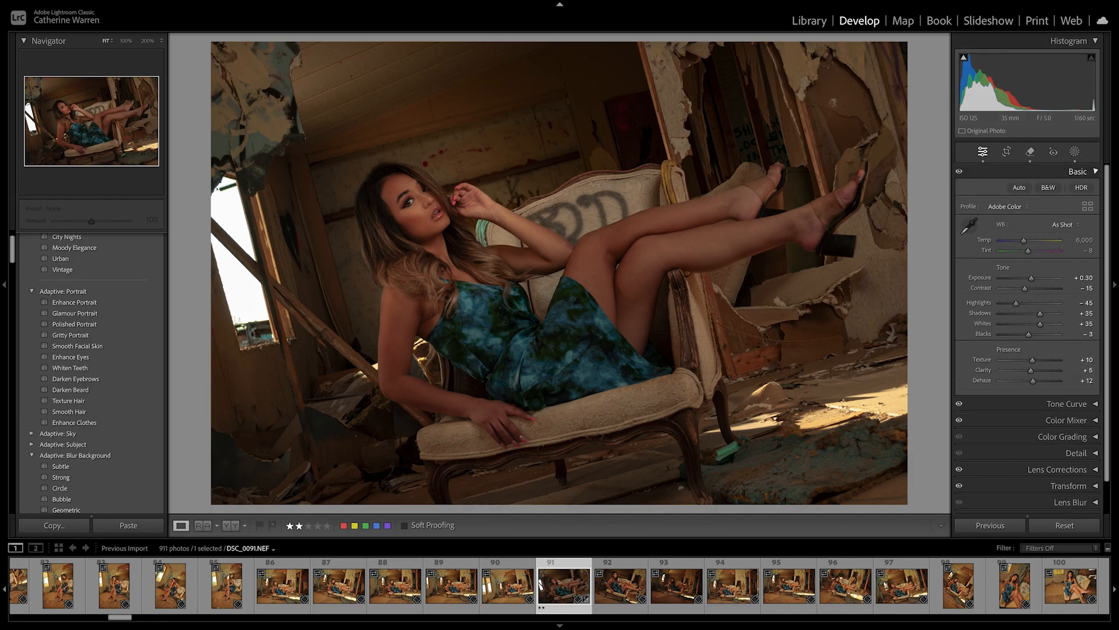
click(1078, 172)
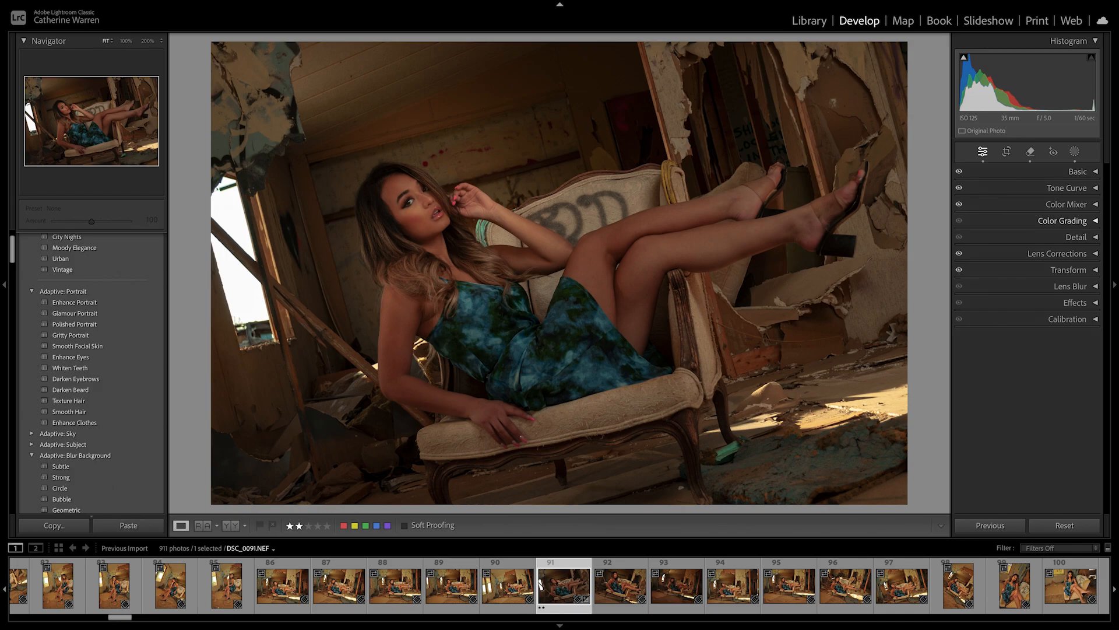
Step: Fine-tune the orange saturation in the Color Mixer and compare the before and after versions side by side
click(1066, 204)
click(990, 251)
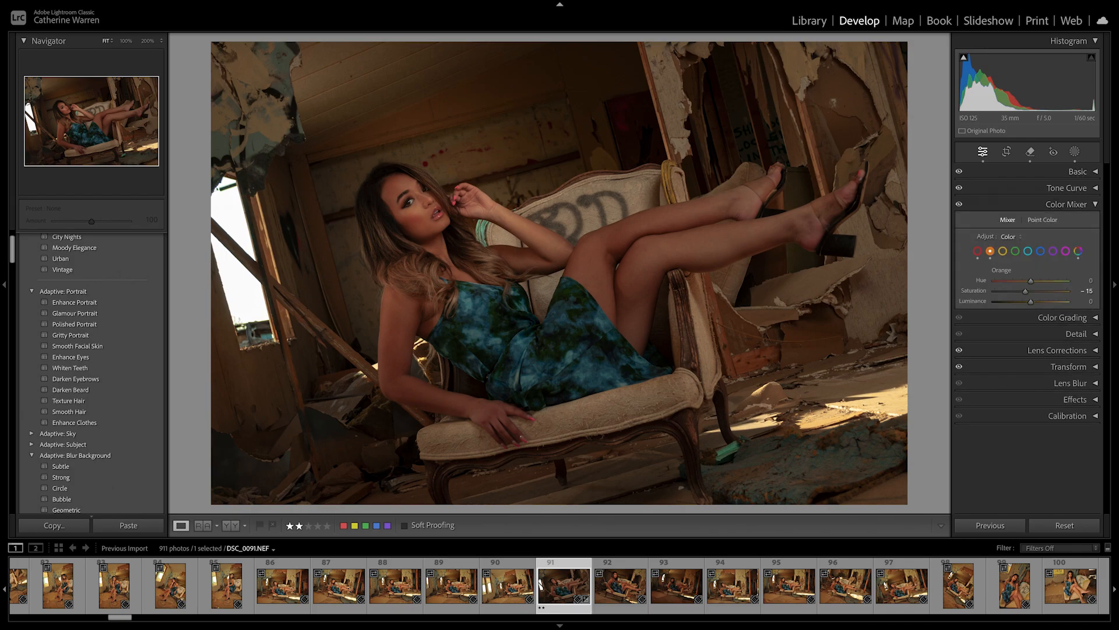
drag(1026, 291, 1027, 291)
drag(1025, 291, 1024, 291)
click(1067, 204)
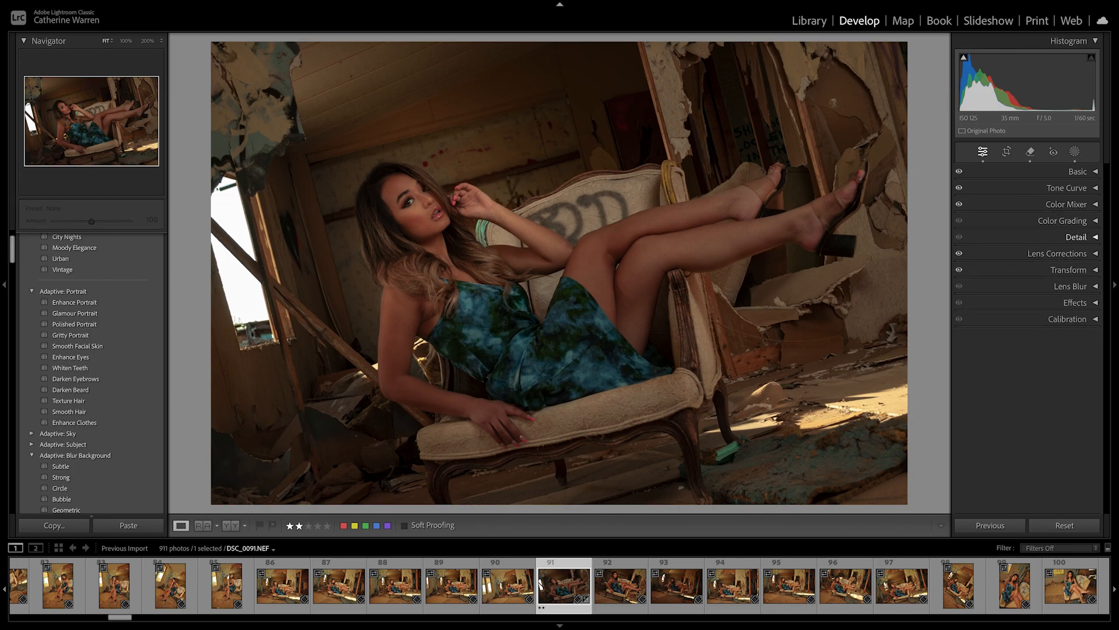
click(231, 525)
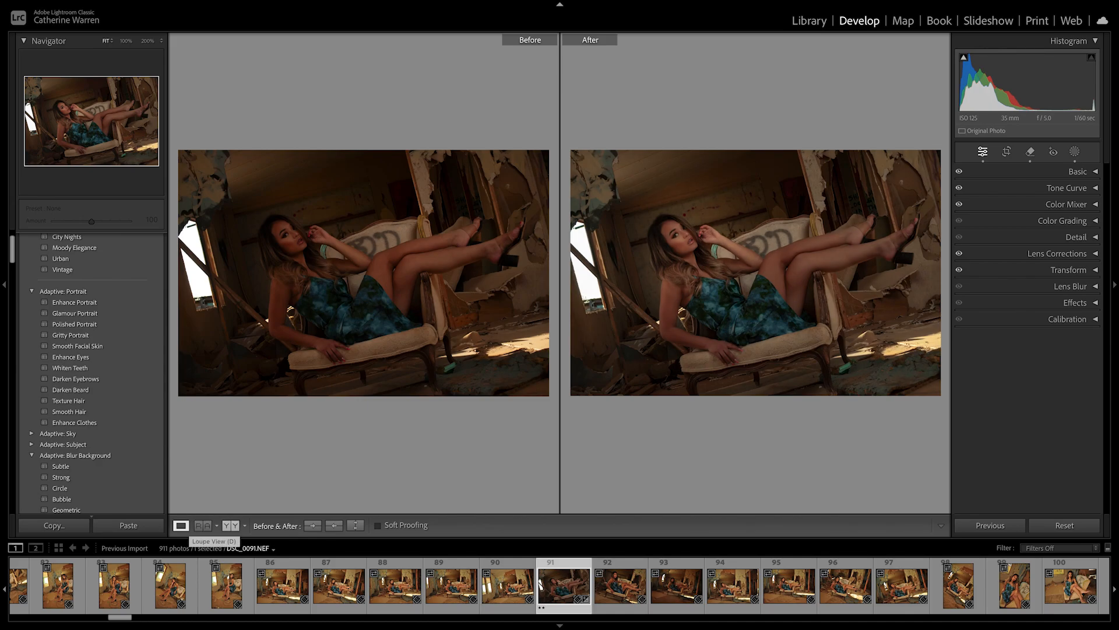
click(181, 526)
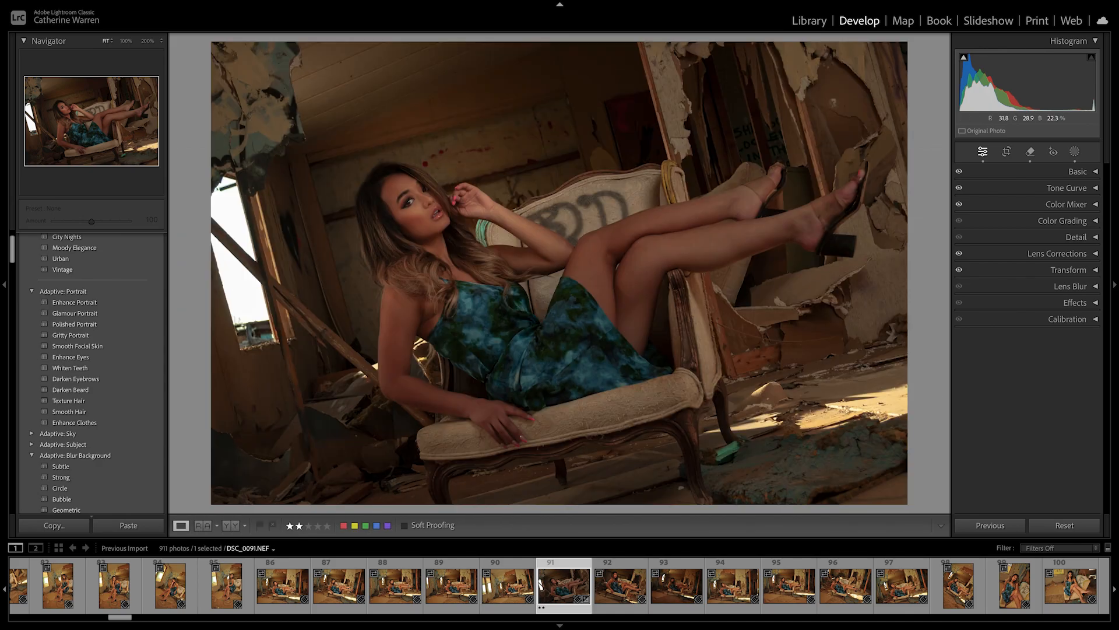
Step: Magnify the model's face to 400% and start a new brush mask
click(393, 199)
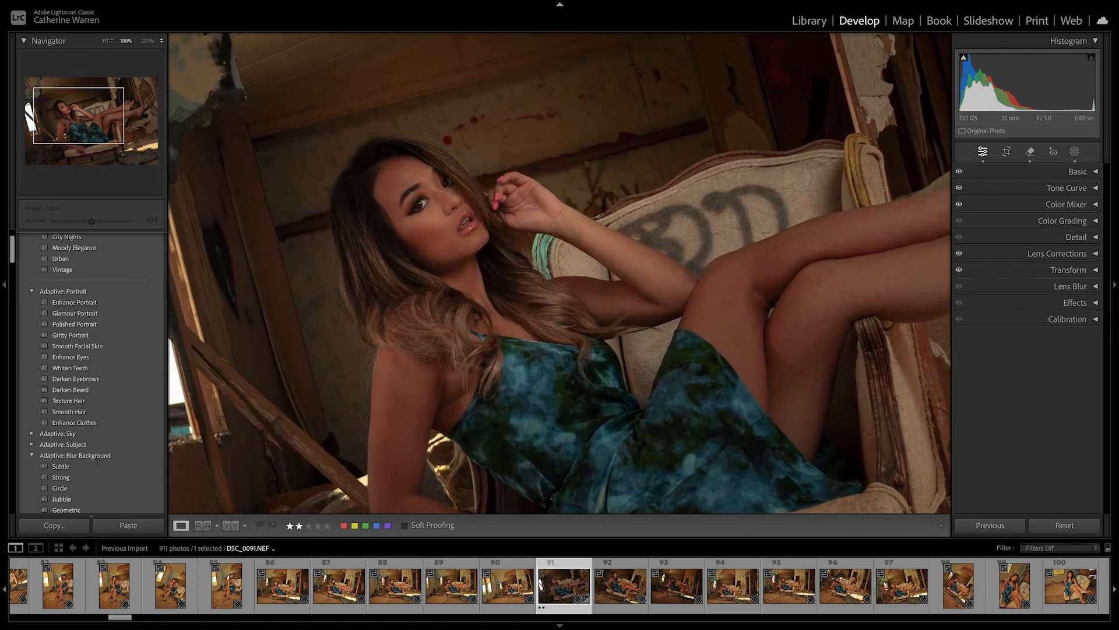
click(161, 40)
click(165, 68)
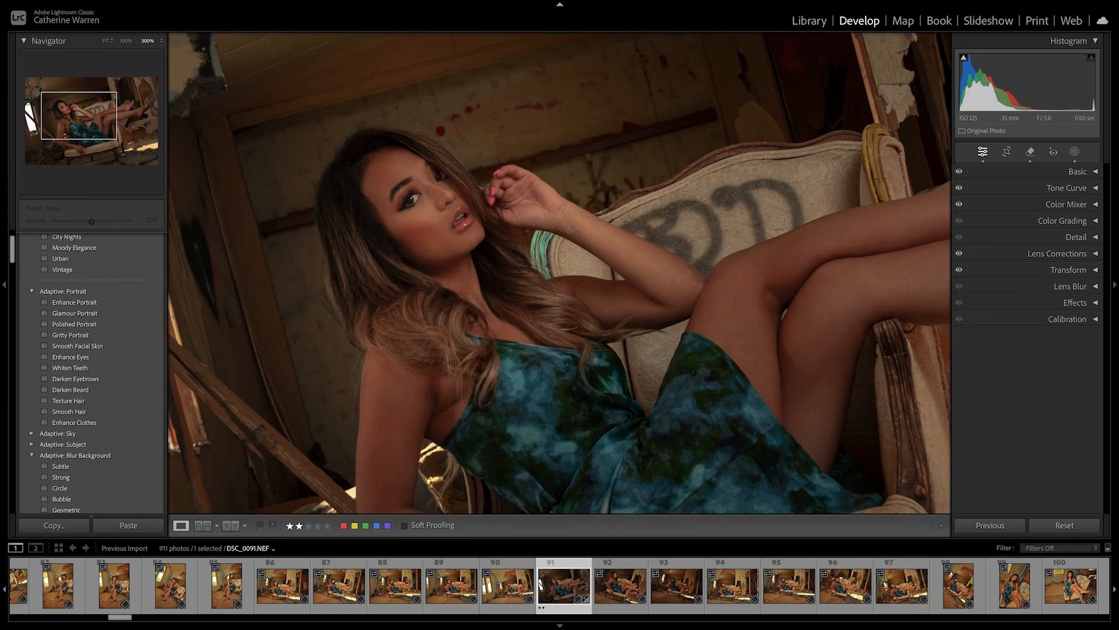
scroll(560, 274, down, 2)
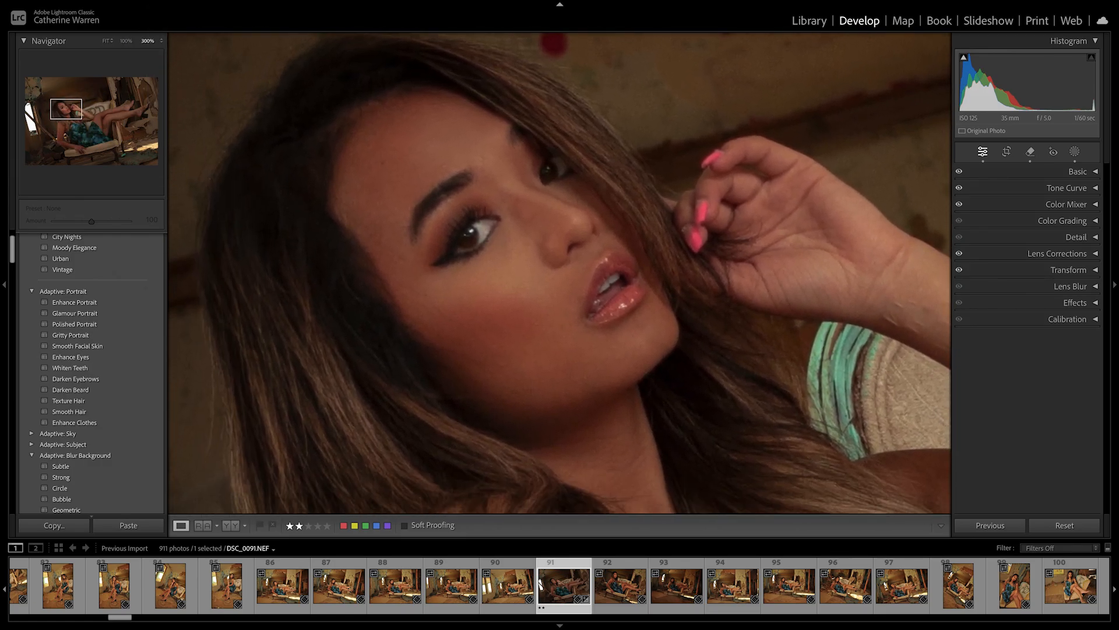
click(161, 41)
click(165, 51)
key(shift+w)
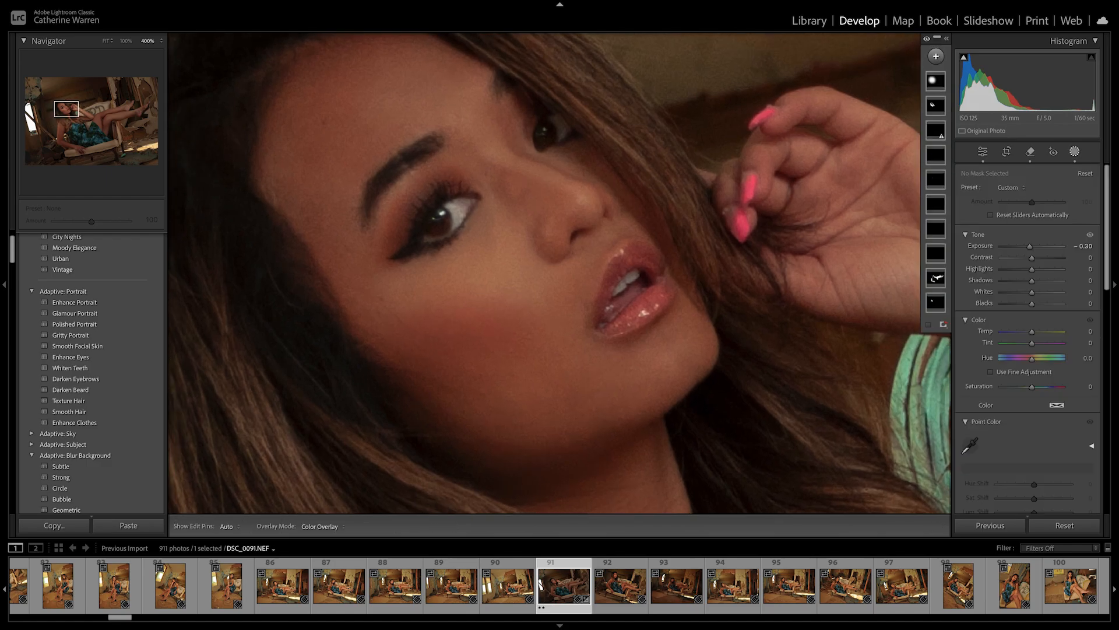
click(936, 56)
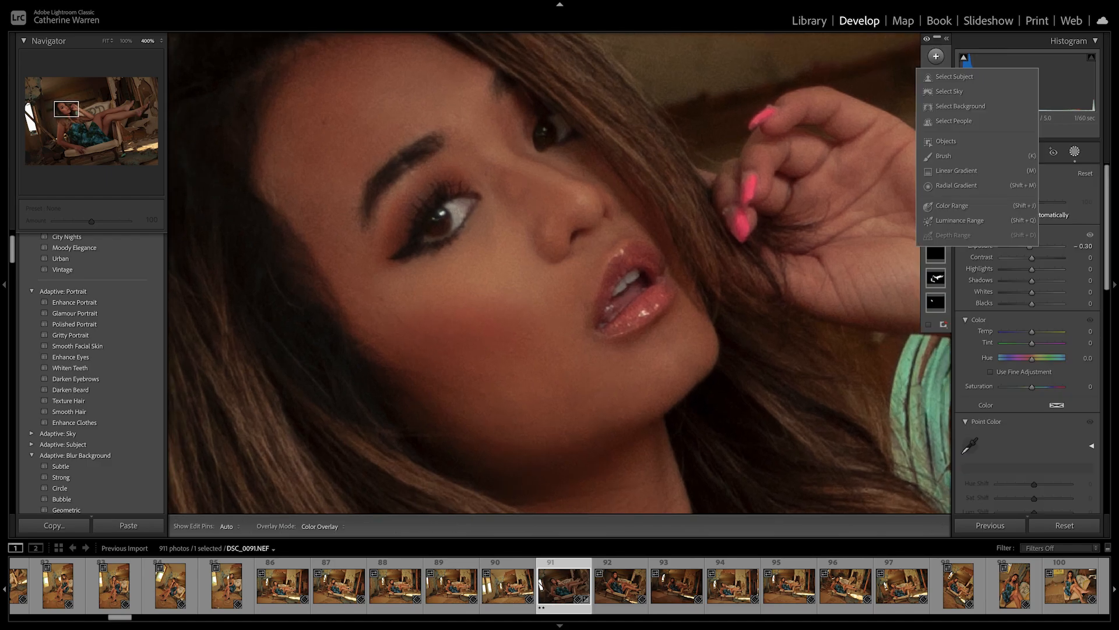
key(k)
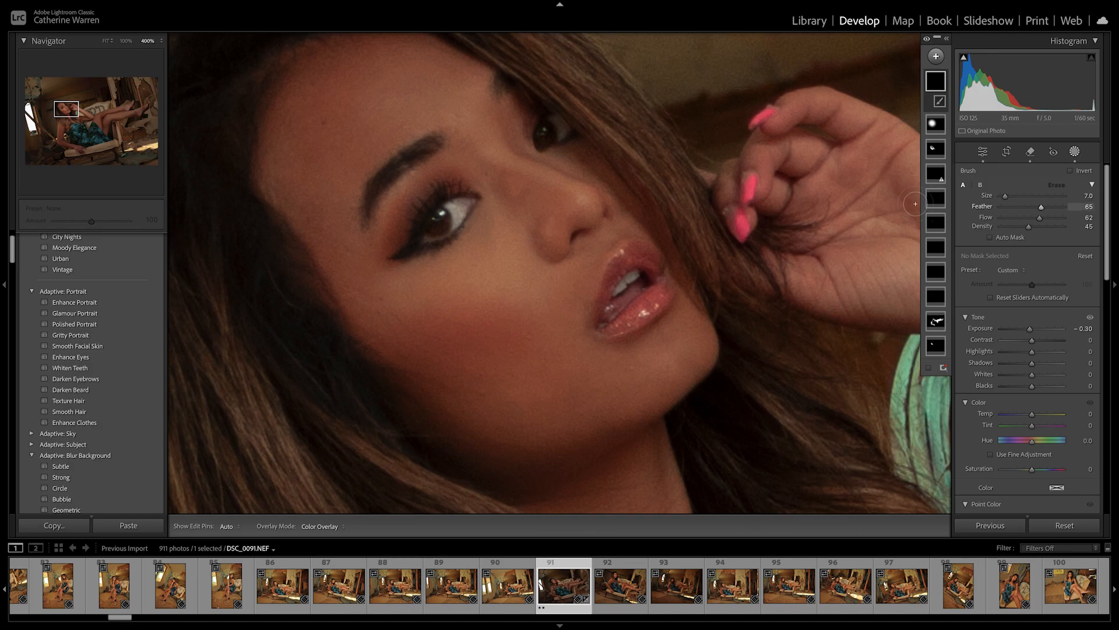
Step: Choose the Clarity preset for the new brush mask
click(1010, 270)
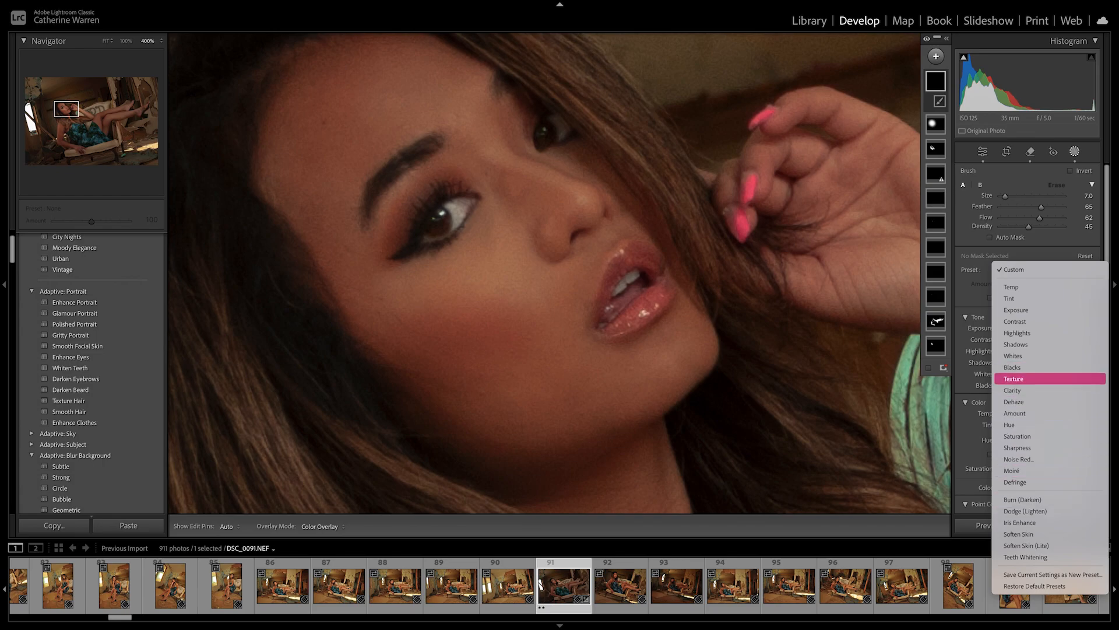
key(Escape)
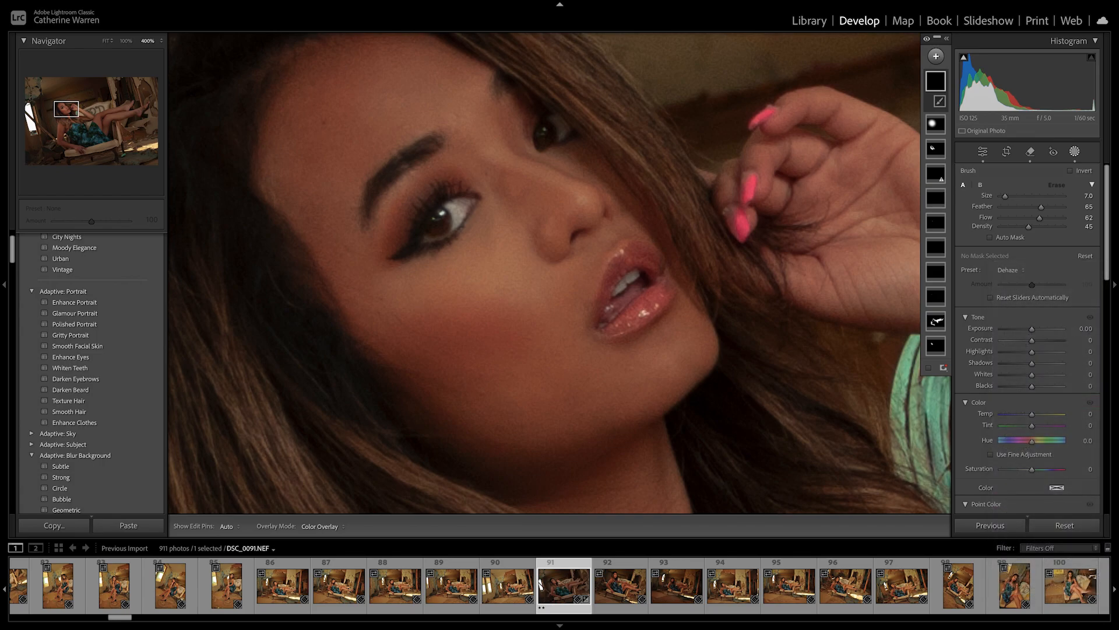
click(1010, 270)
click(1014, 258)
scroll(1027, 338, down, 3)
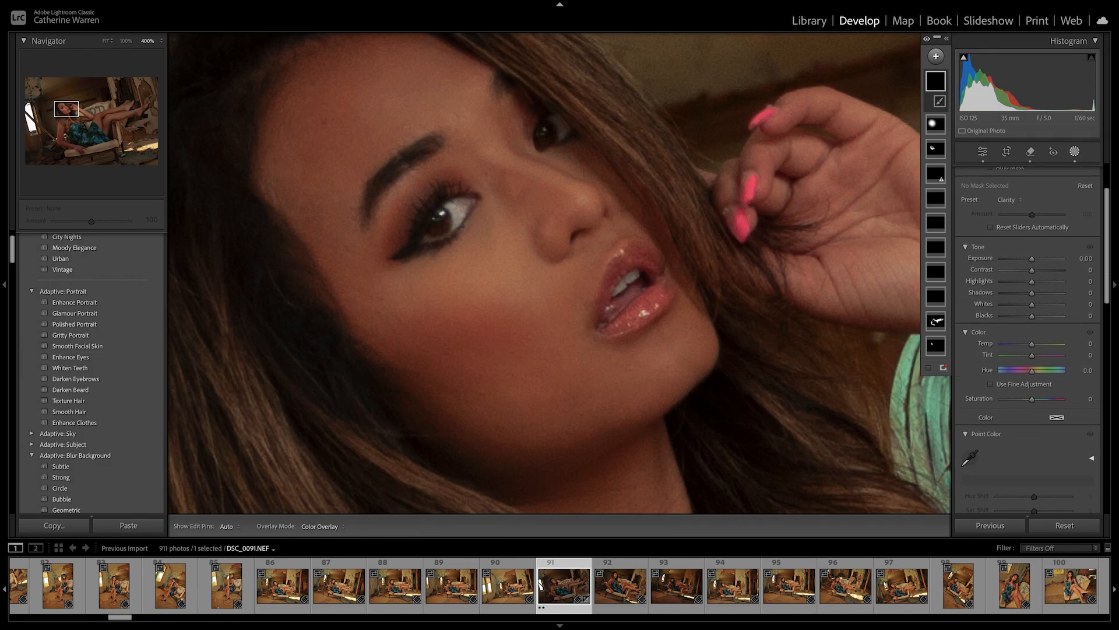
scroll(1027, 338, up, 3)
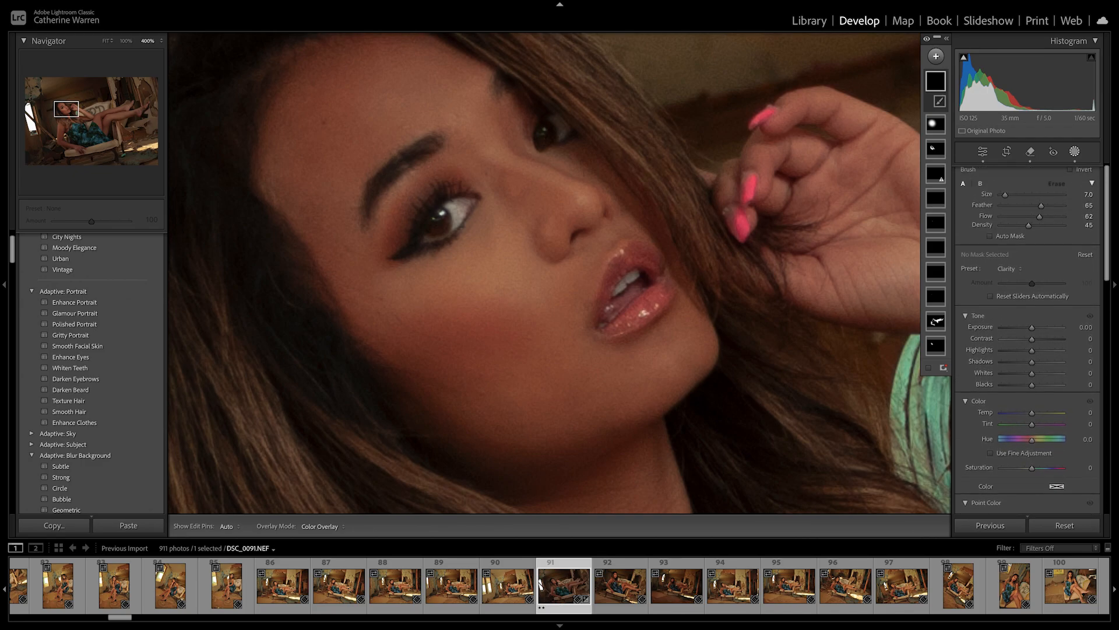
Step: Reduce the brush to size 4.0 and paint a small spot at the inner corner of the model's nearer eye
scroll(480, 187, down, 5)
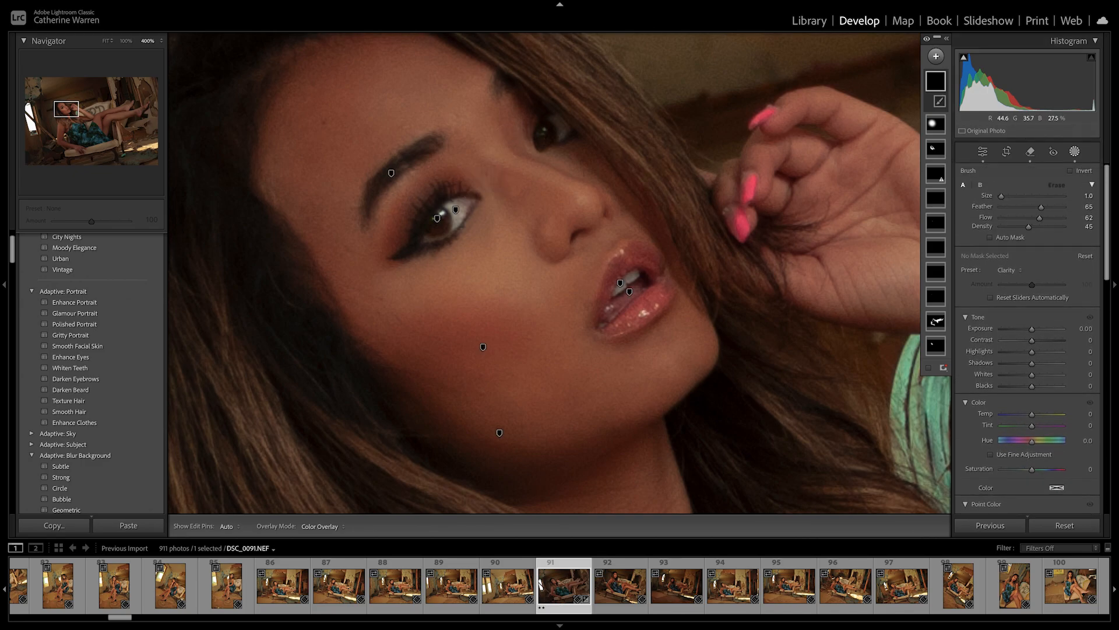
scroll(480, 196, up, 1)
key(h)
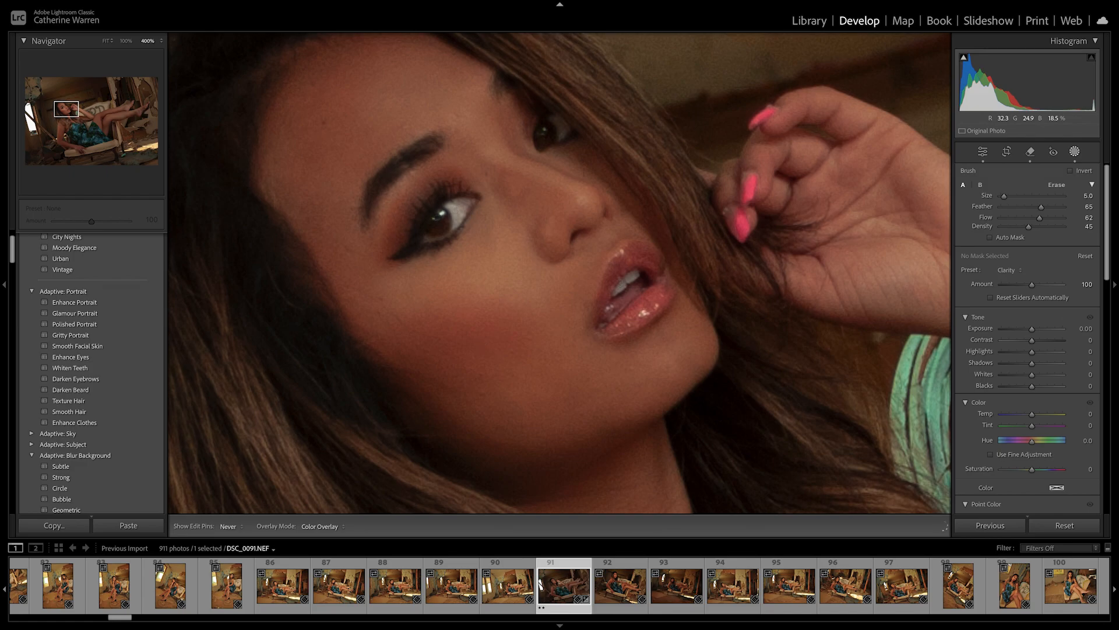
key(h)
scroll(480, 196, down, 2)
click(456, 209)
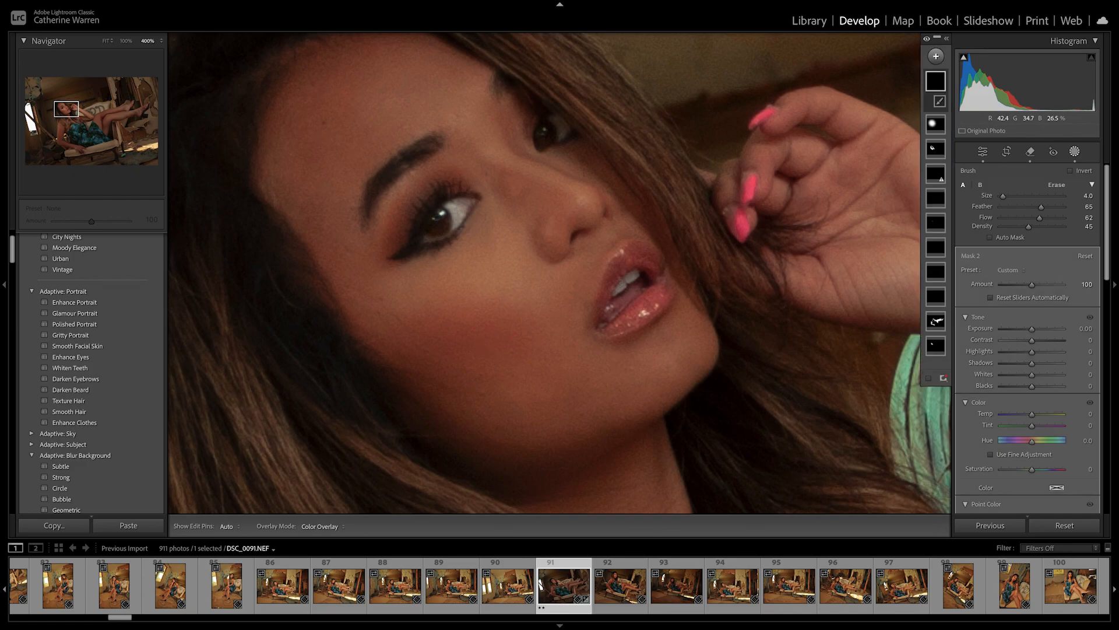
Step: Toggle the mask pins around the eye off and on and enlarge the brush to size 6.0
key(h)
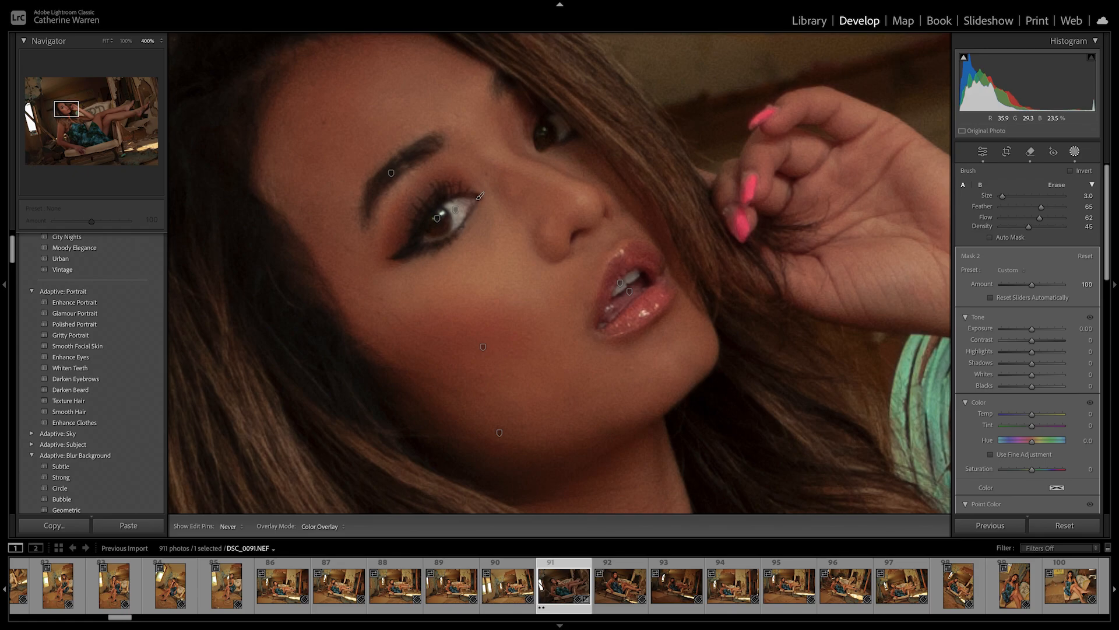
key(h)
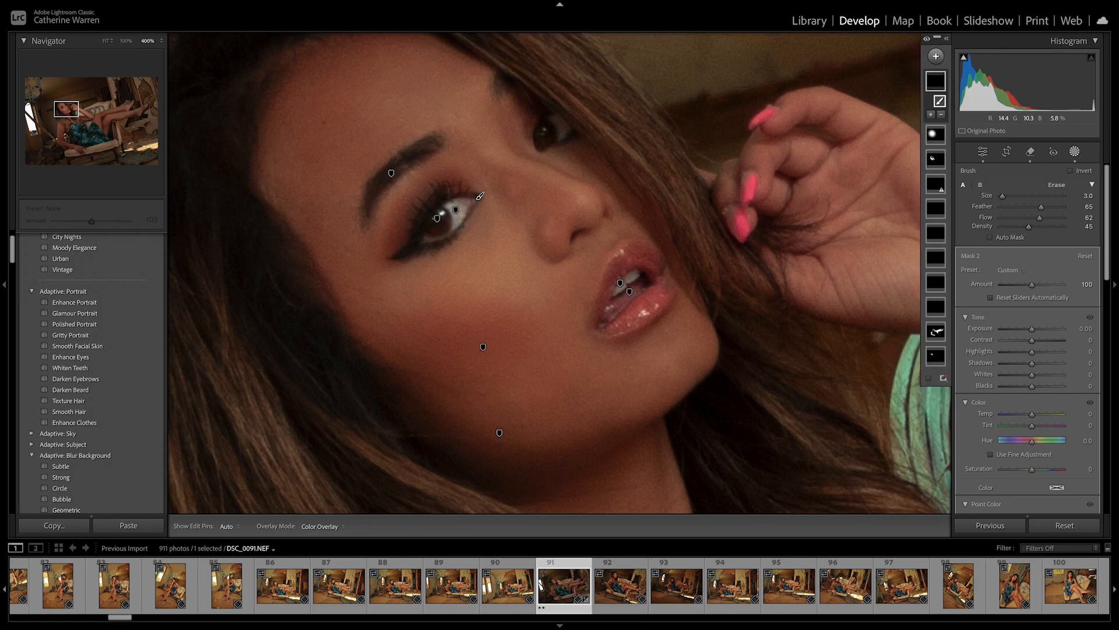
key(h)
key(h)
scroll(480, 196, up, 3)
key(h)
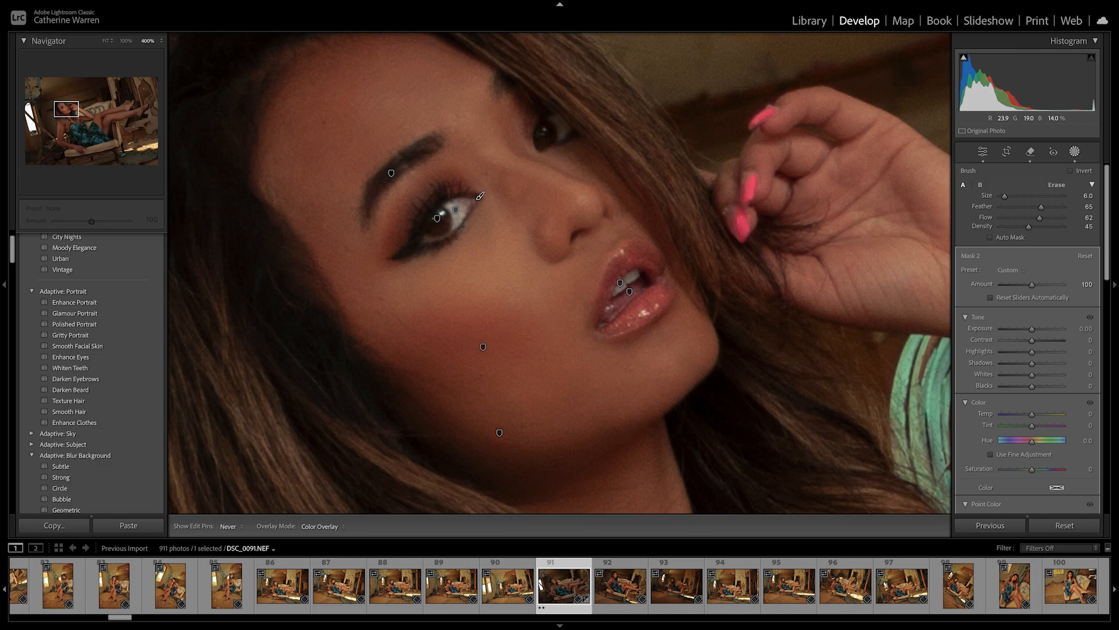
key(h)
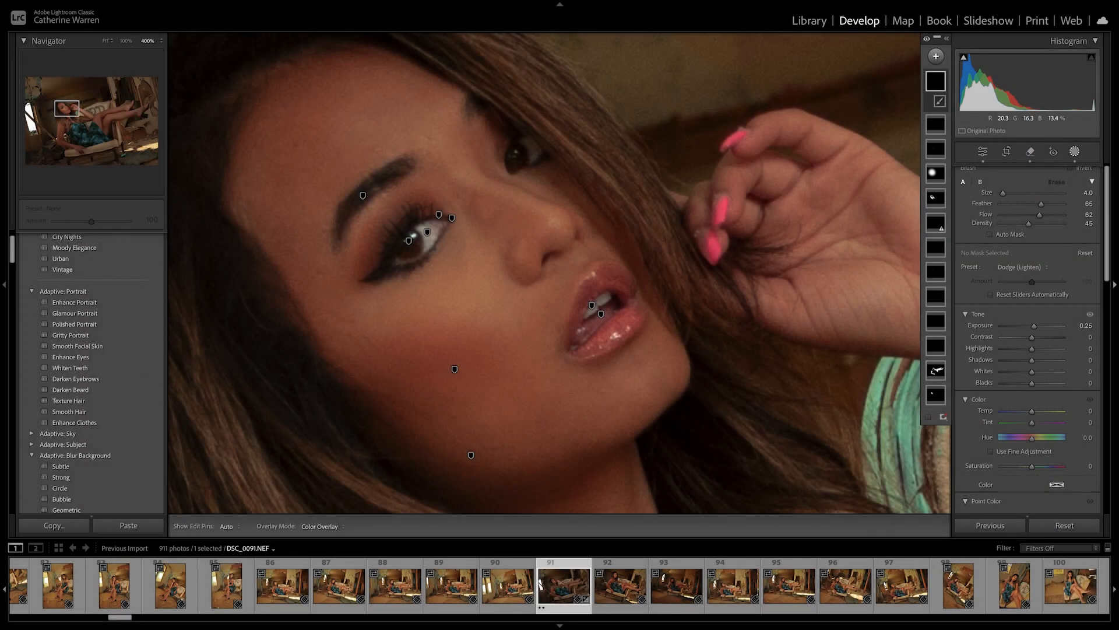
Step: Brush the nearer eye's iris with the Dodge (Lighten) preset at size 4.0, increase its Exposure and Amount, and close masking
key(h)
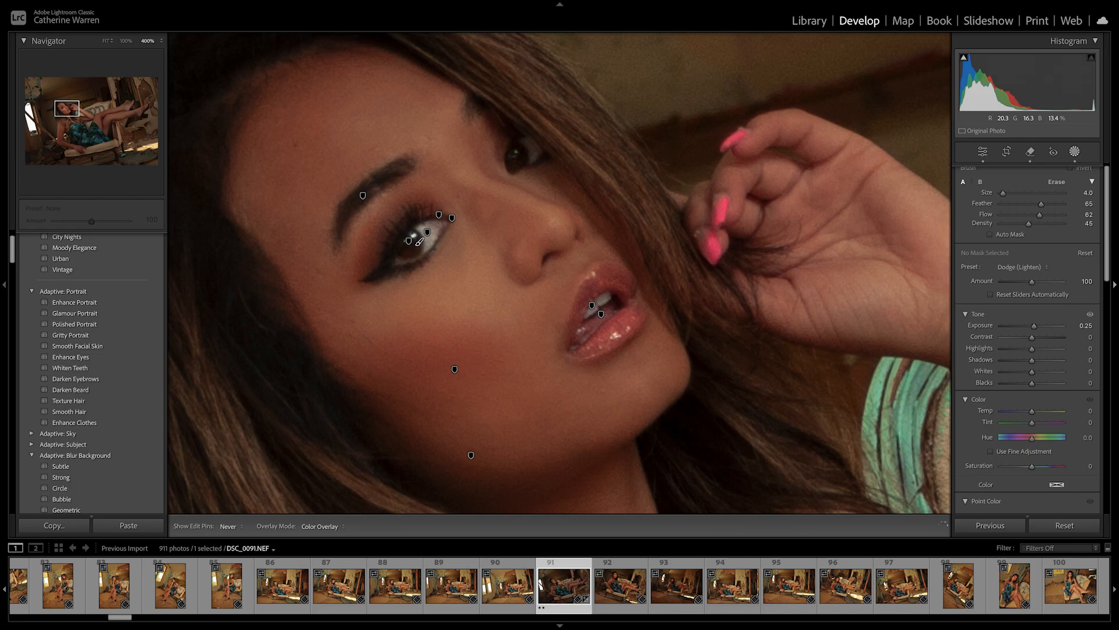
key(h)
click(419, 242)
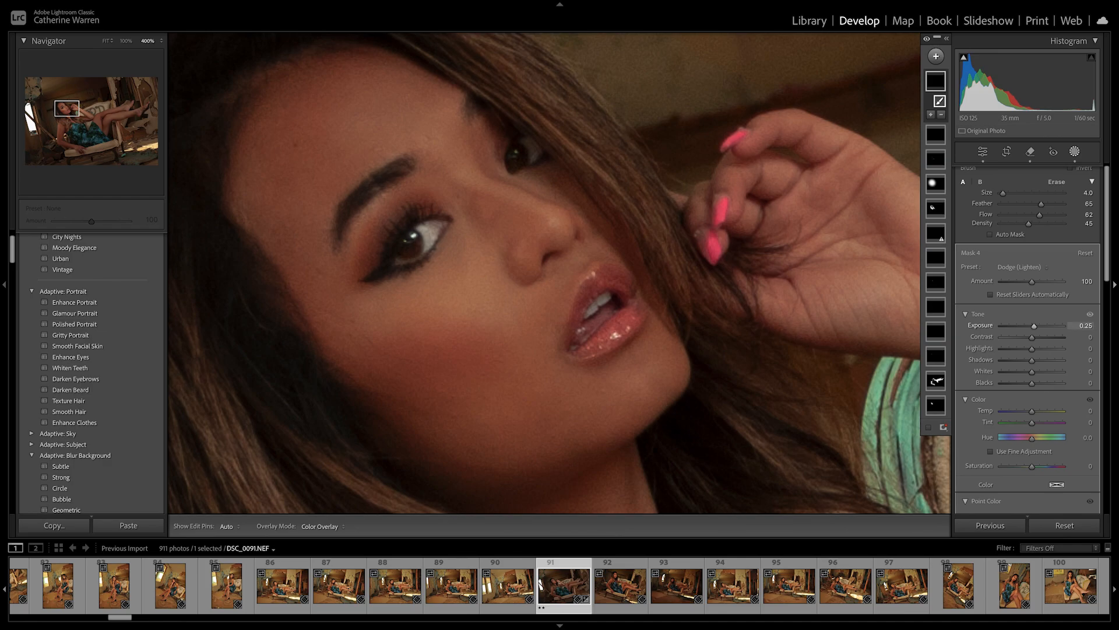
drag(1034, 327, 1039, 327)
drag(1040, 327, 1045, 326)
drag(1032, 281, 1041, 281)
drag(1042, 281, 1037, 281)
scroll(974, 169, down, 12)
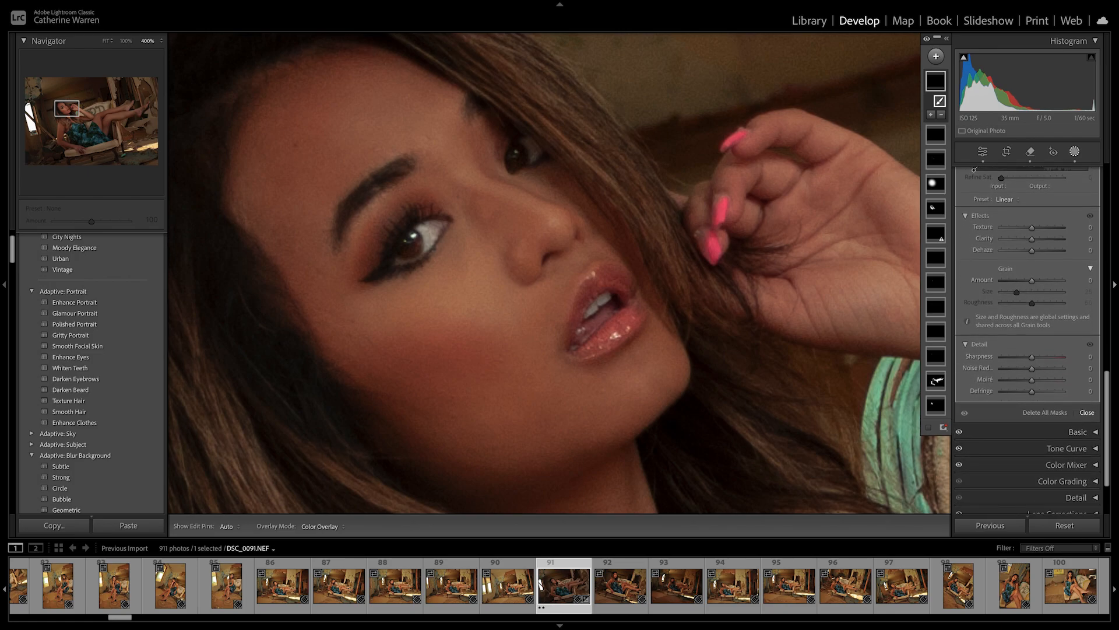
click(1087, 413)
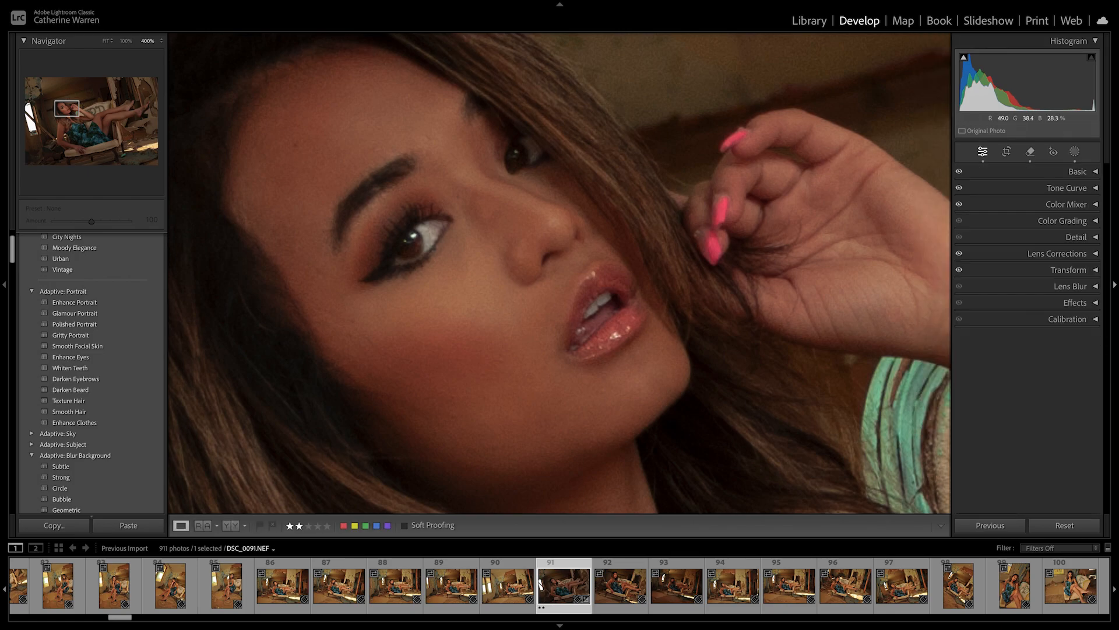
key(z)
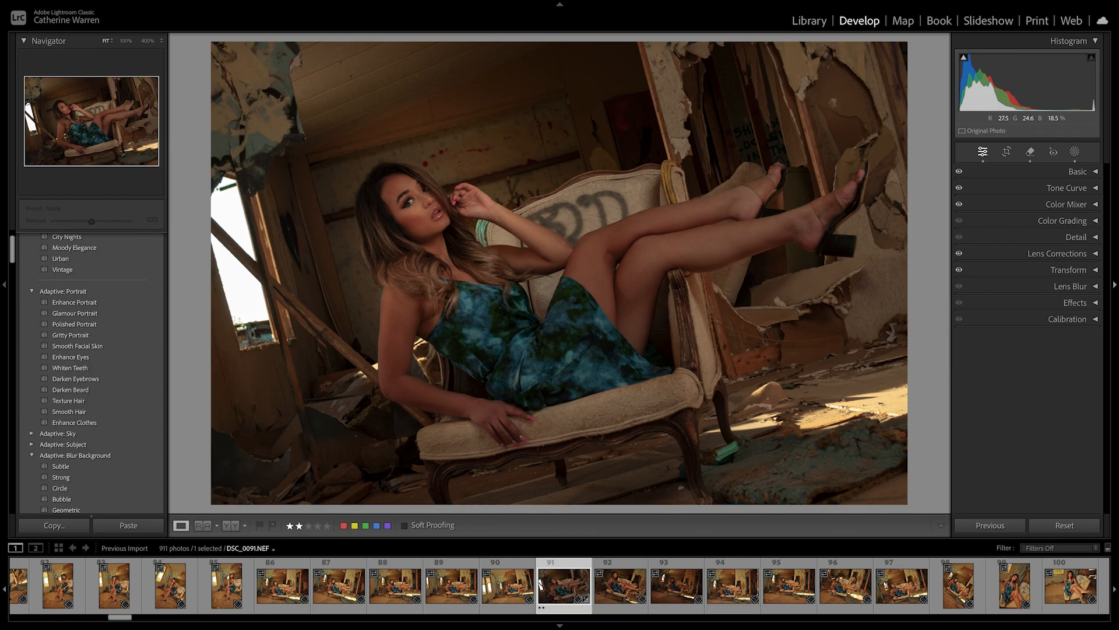
Step: Add a post-crop vignette in Highlight Priority style with Amount -25 and Feather 100
click(1076, 302)
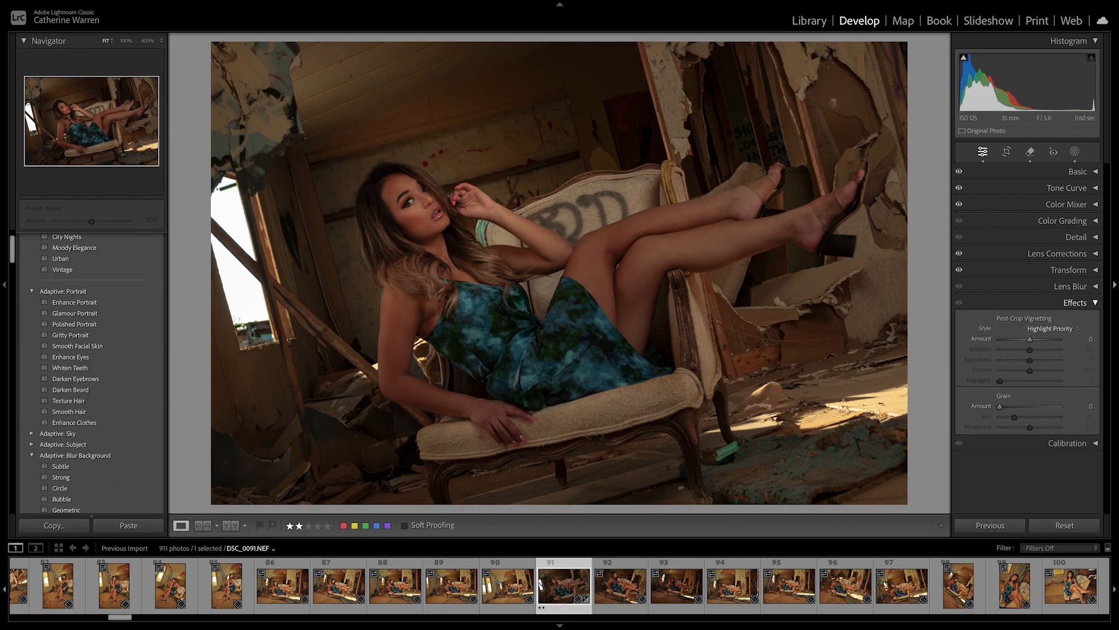
drag(1030, 339, 1026, 340)
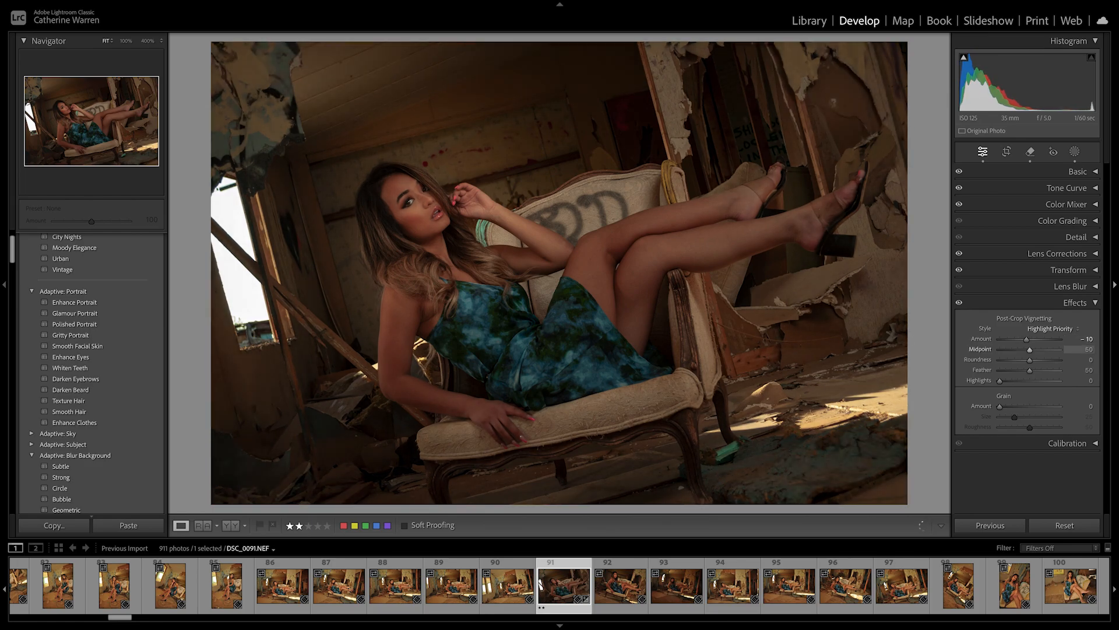
drag(1030, 370, 1060, 369)
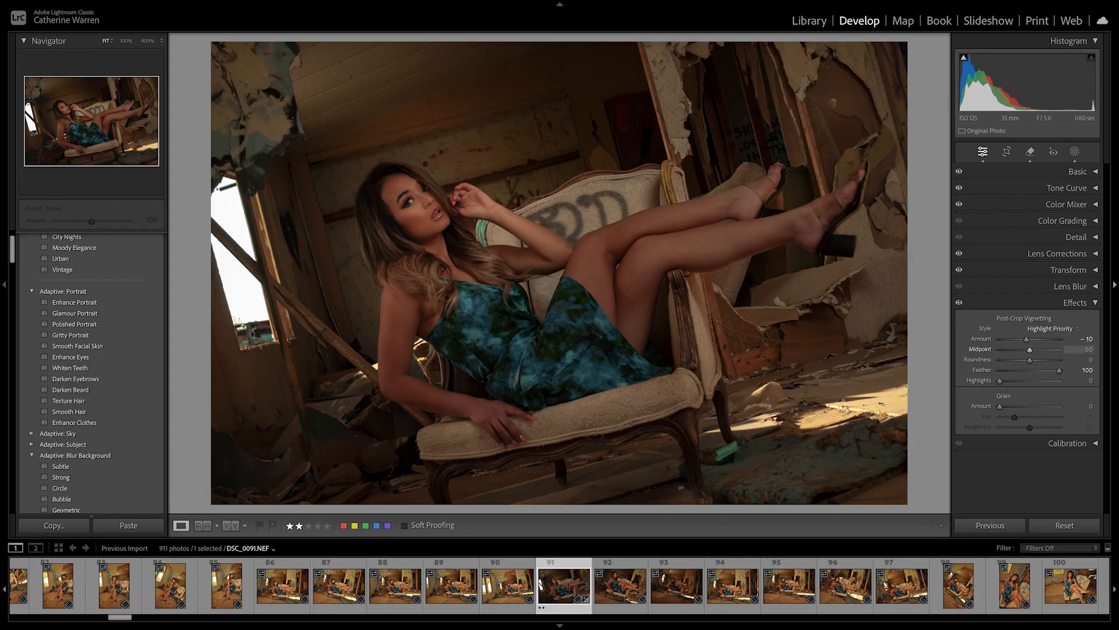
drag(1026, 340, 1022, 340)
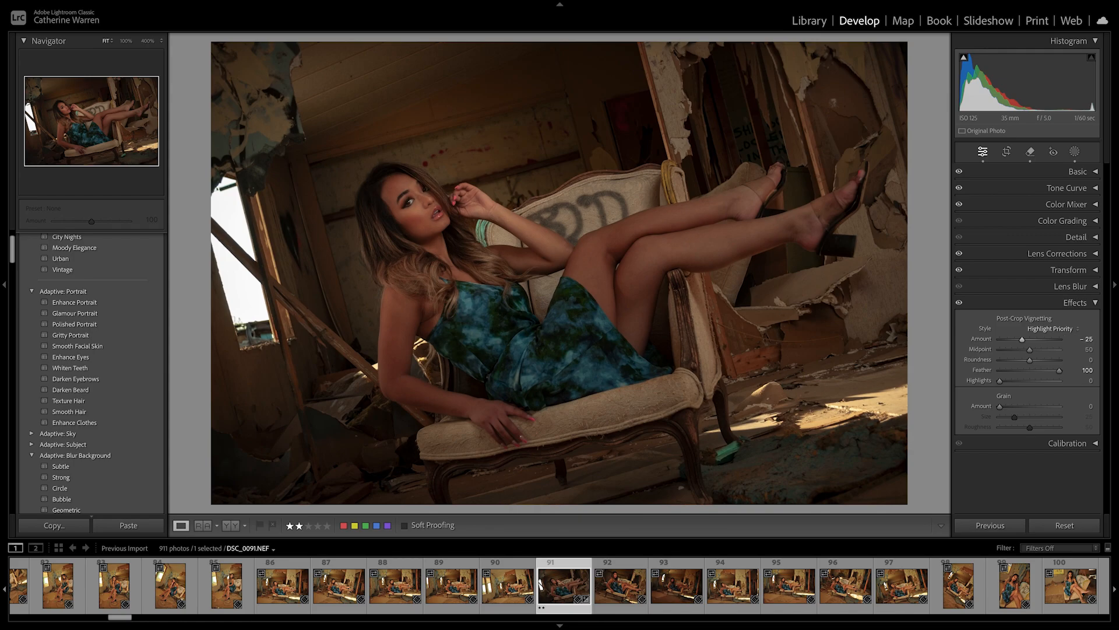
click(1076, 302)
click(784, 315)
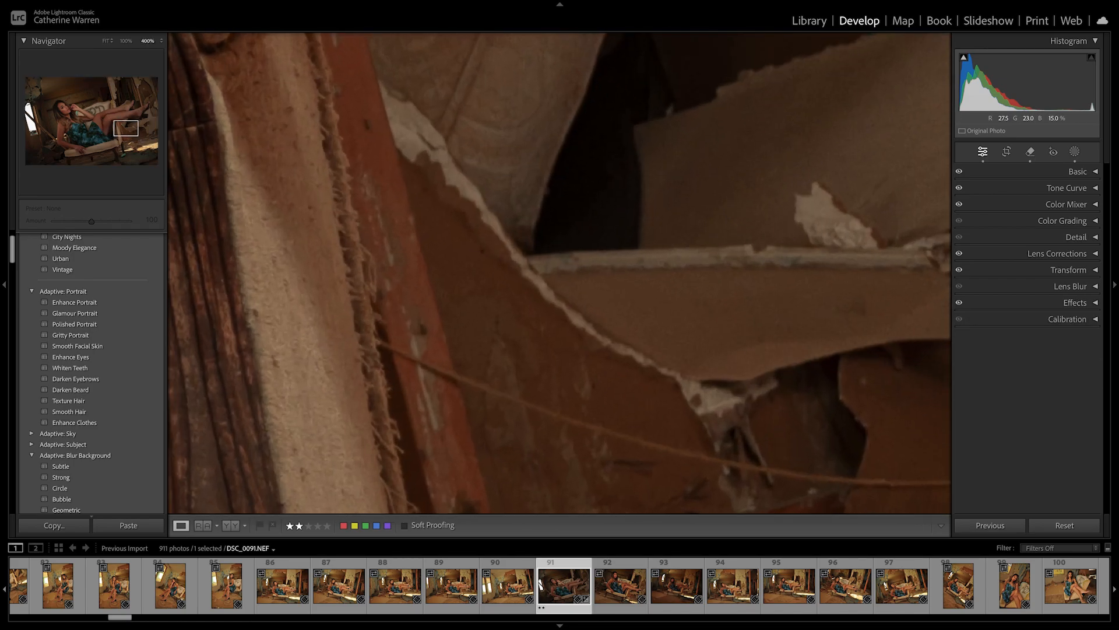
Step: Fit the whole photo in view, compare it side by side with its before version, and return to the single-photo view
click(784, 315)
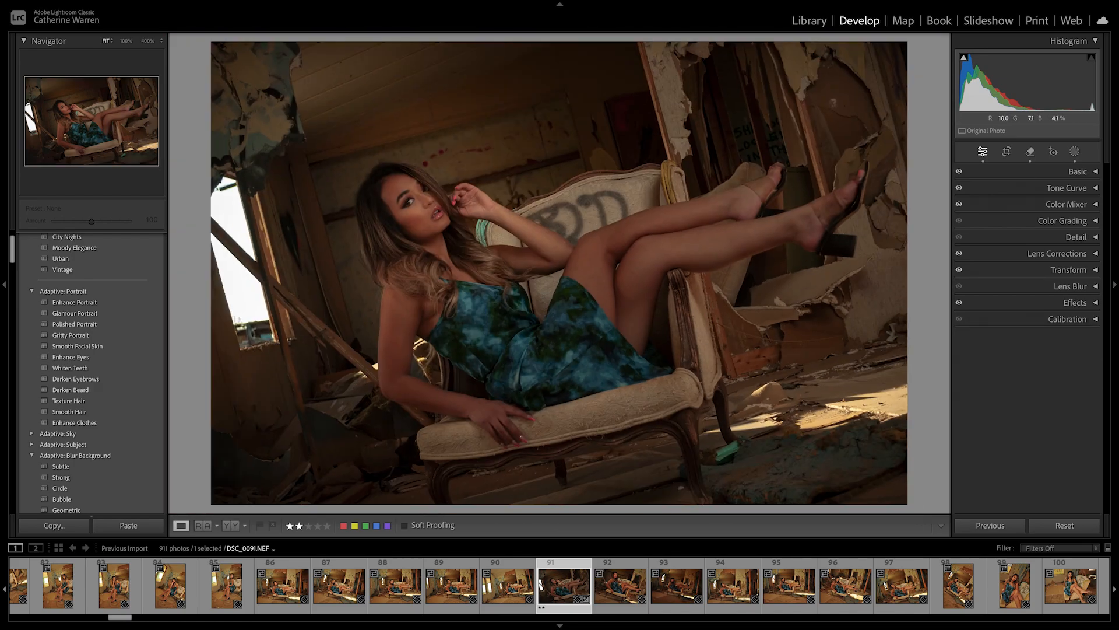
click(231, 525)
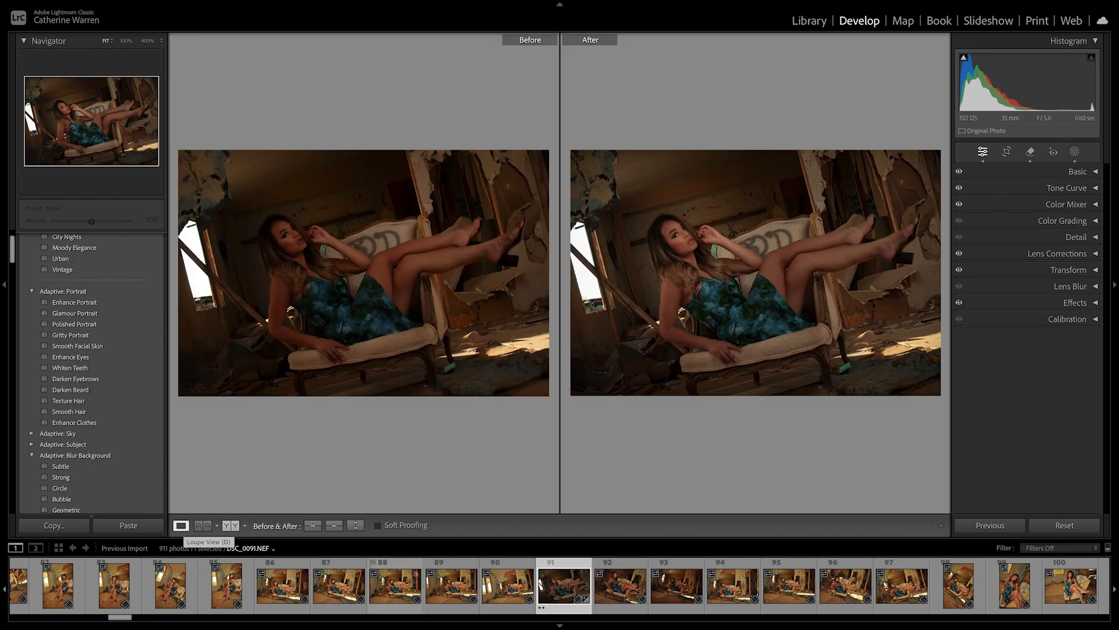
click(181, 526)
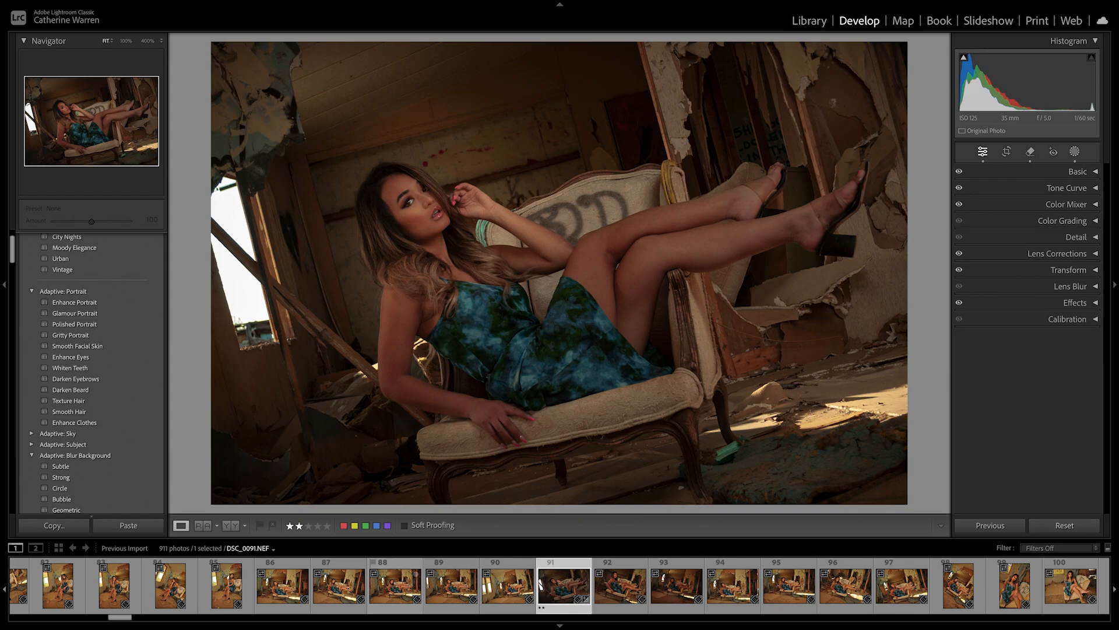
Step: Add a linear gradient mask running diagonally over the sunlit floor in the photo's lower-right corner
click(1074, 151)
click(936, 56)
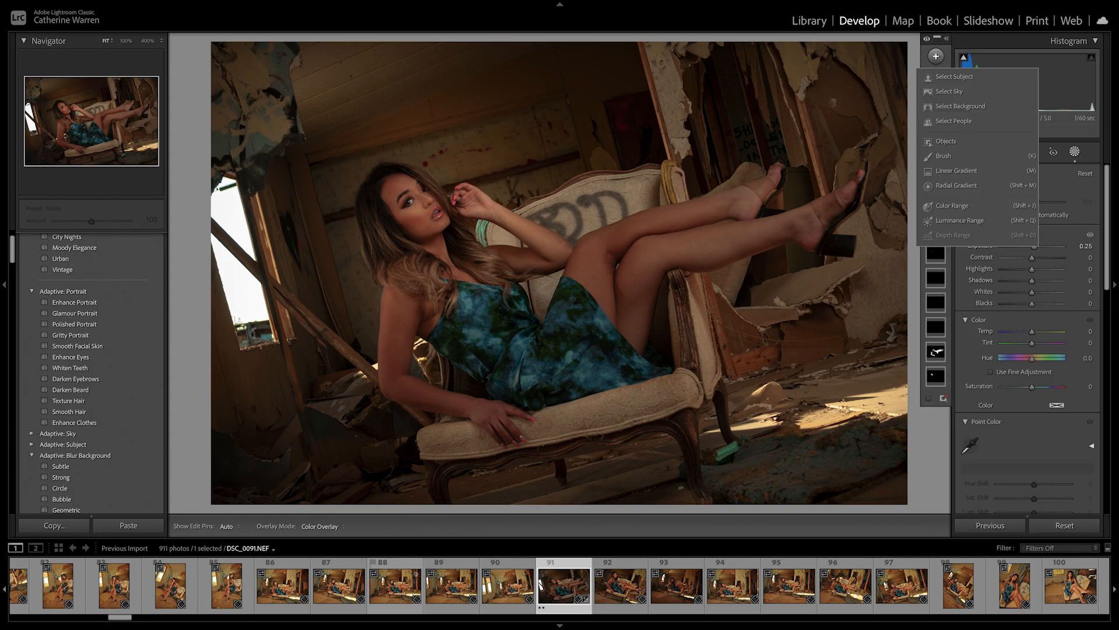
click(957, 170)
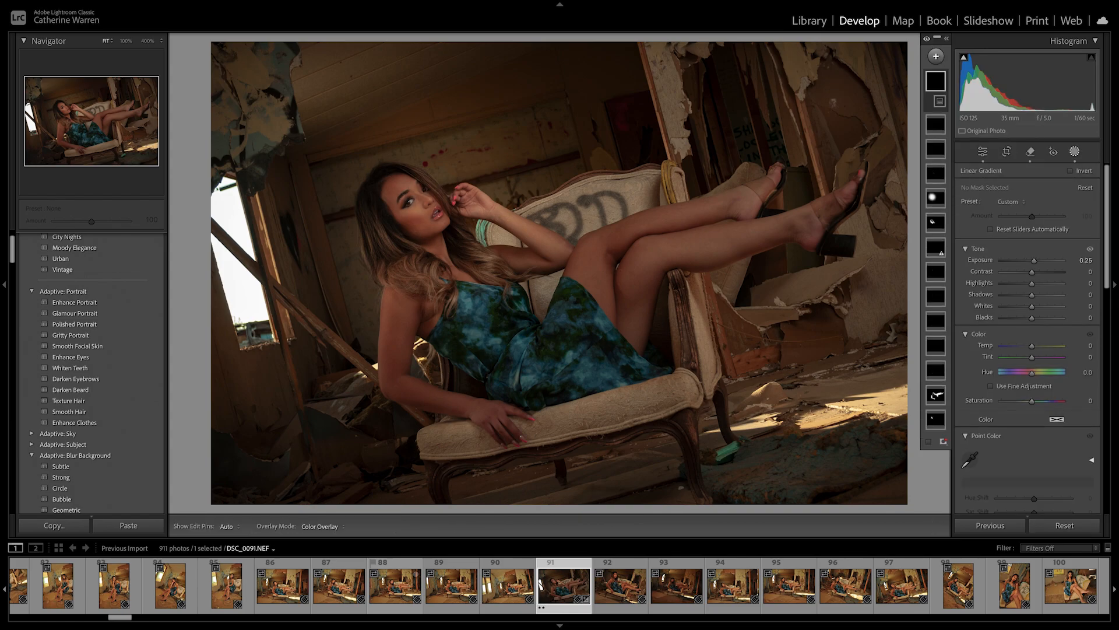
drag(679, 389, 759, 325)
drag(832, 403, 768, 353)
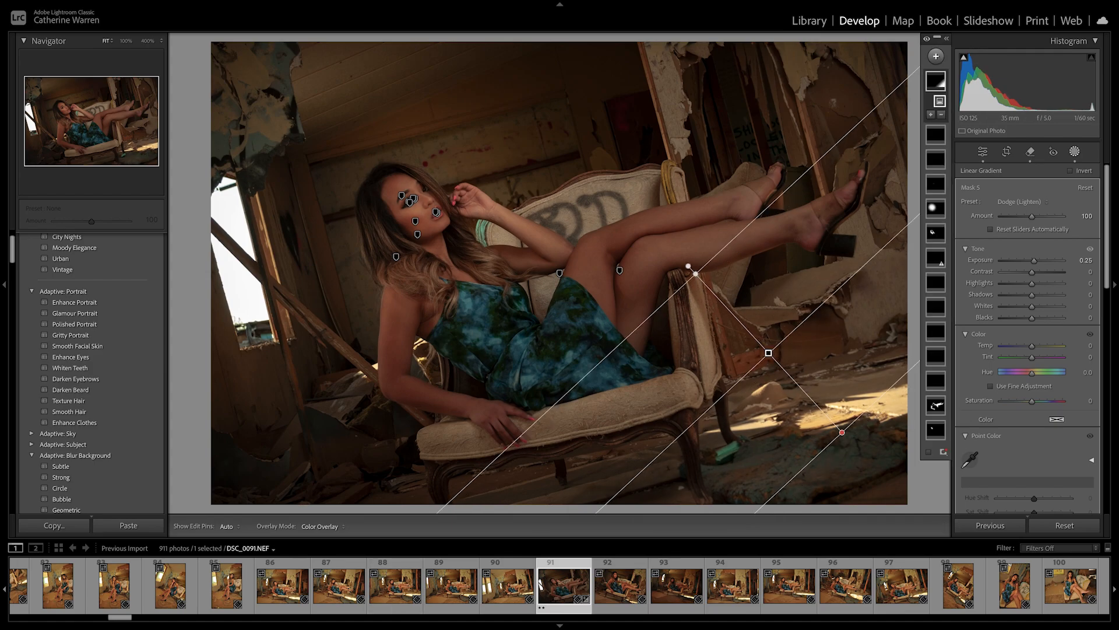
Step: Apply the Burn (Darken) preset to the linear gradient and set its Exposure to -0.46 and Highlights to -25
click(1020, 202)
click(1041, 186)
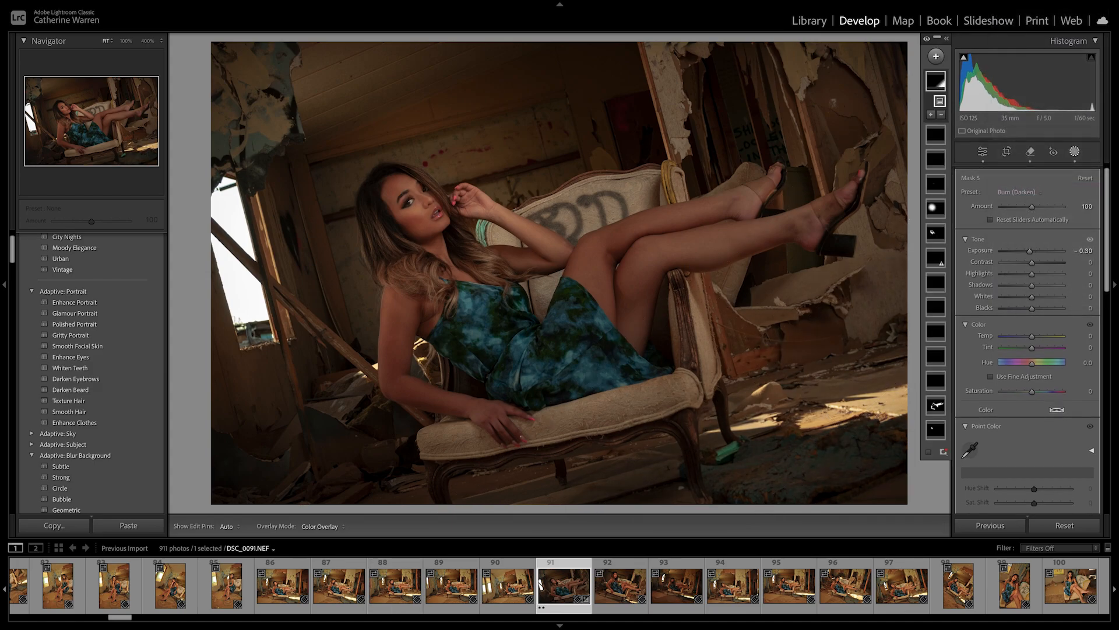
drag(1030, 250, 1028, 250)
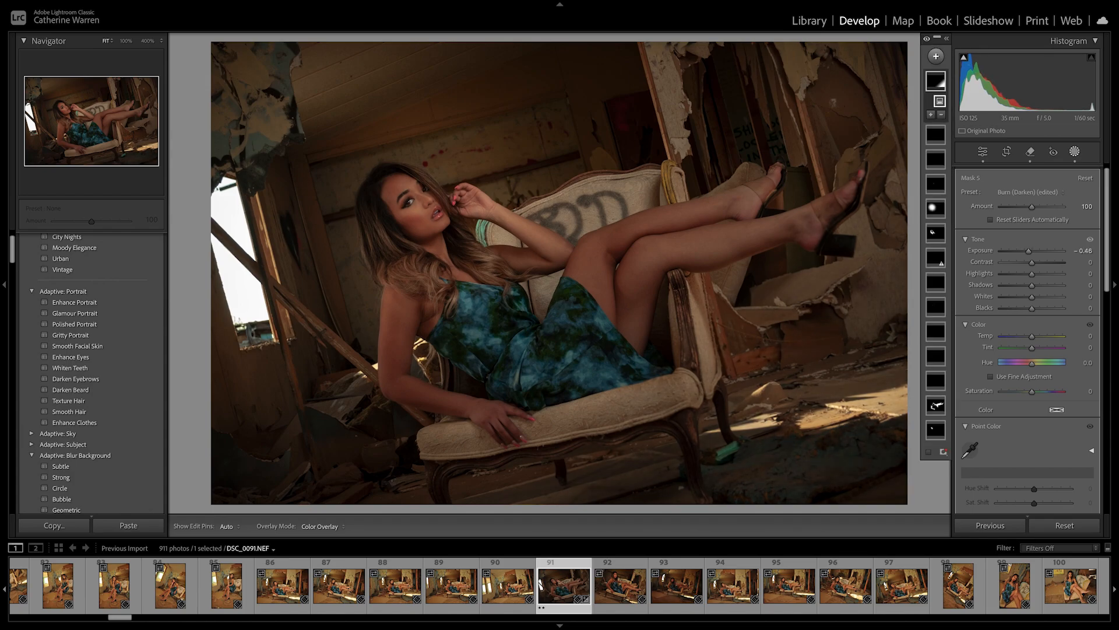
drag(1032, 273, 1024, 274)
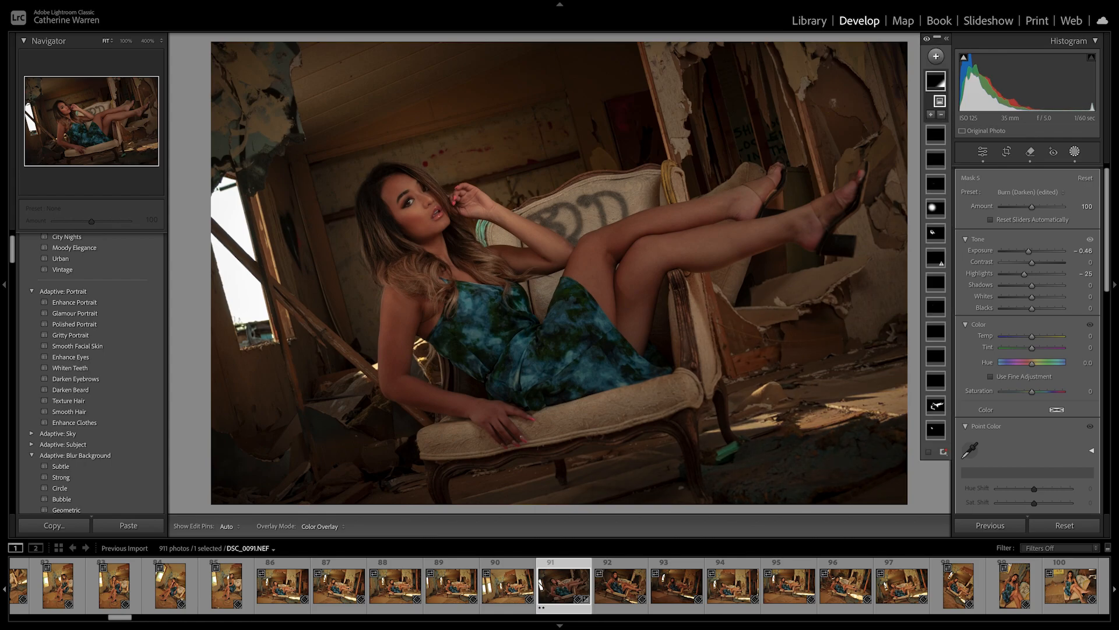
Step: Close masking and compare the finished edit side by side with the before version
scroll(1028, 338, down, 10)
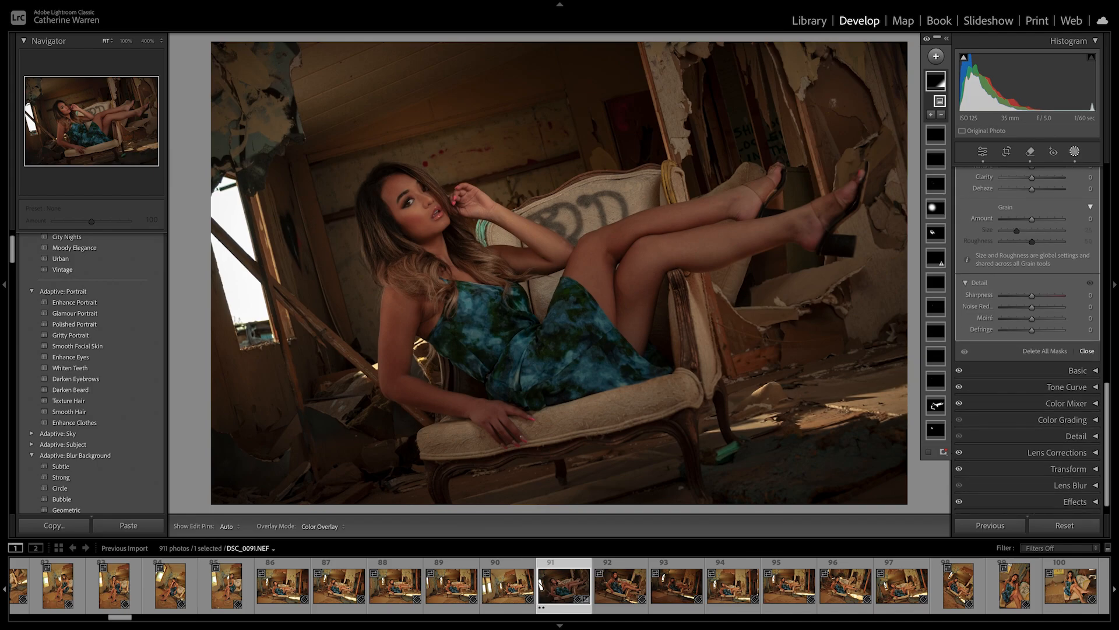
click(1087, 351)
key(y)
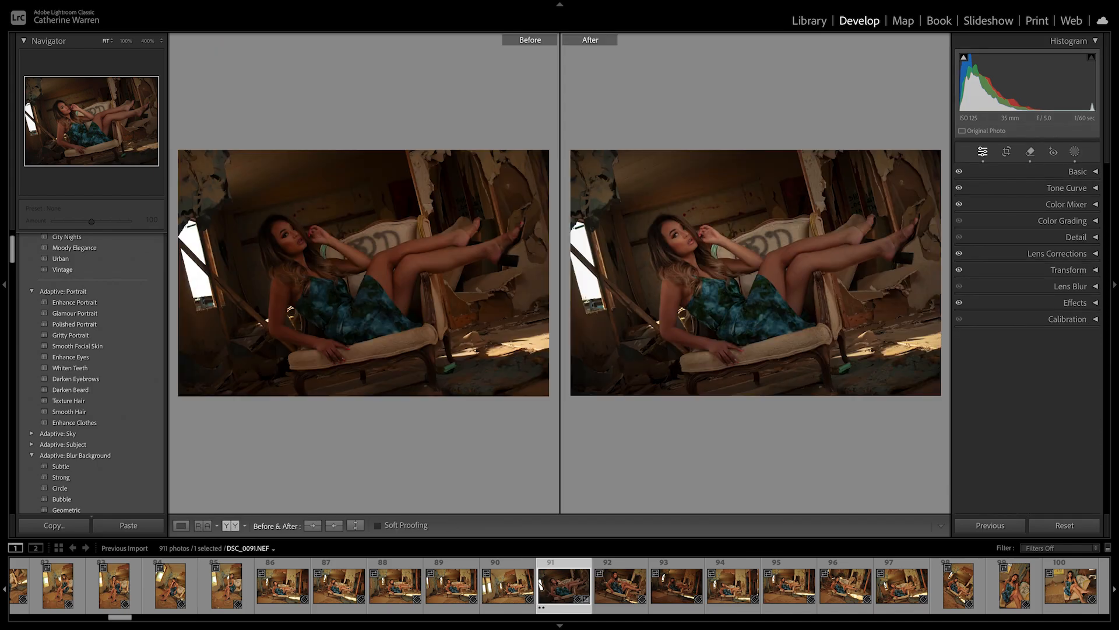